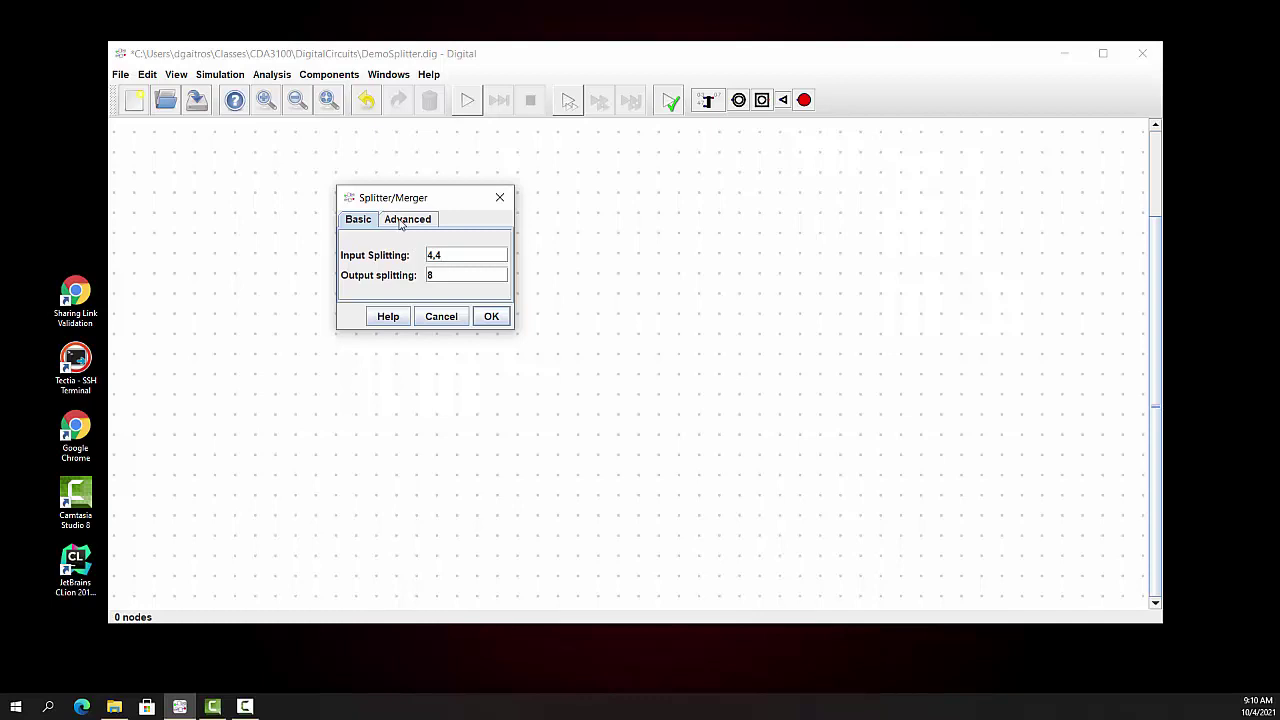
# Give the 4,4-to-8 splitter a spreading of 2 and place it on the canvas
pyautogui.click(401, 224)
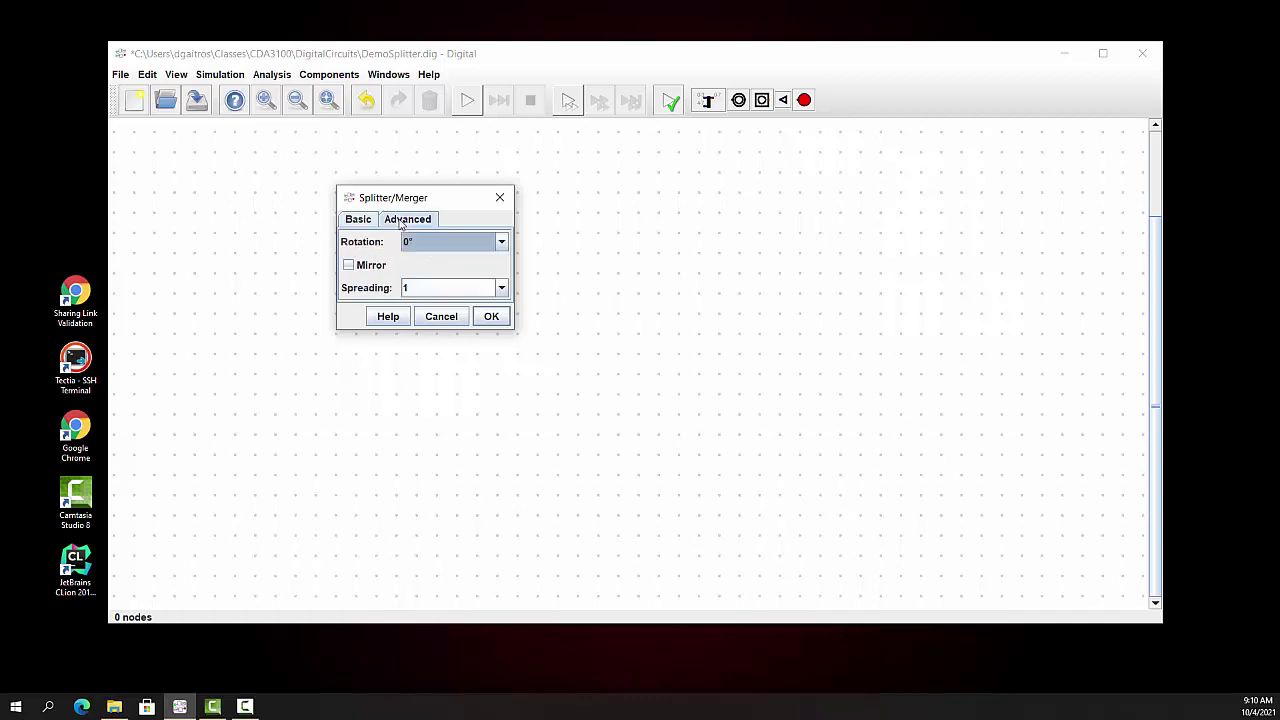
pyautogui.click(502, 288)
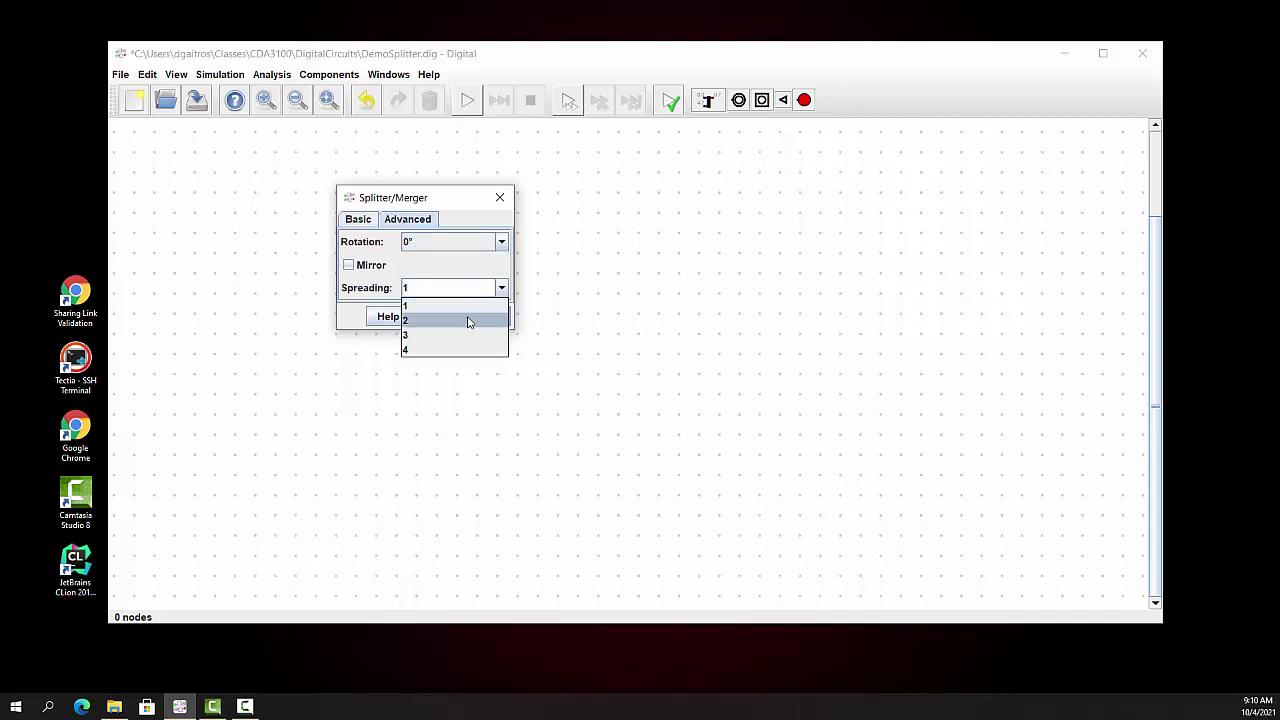
pyautogui.click(468, 320)
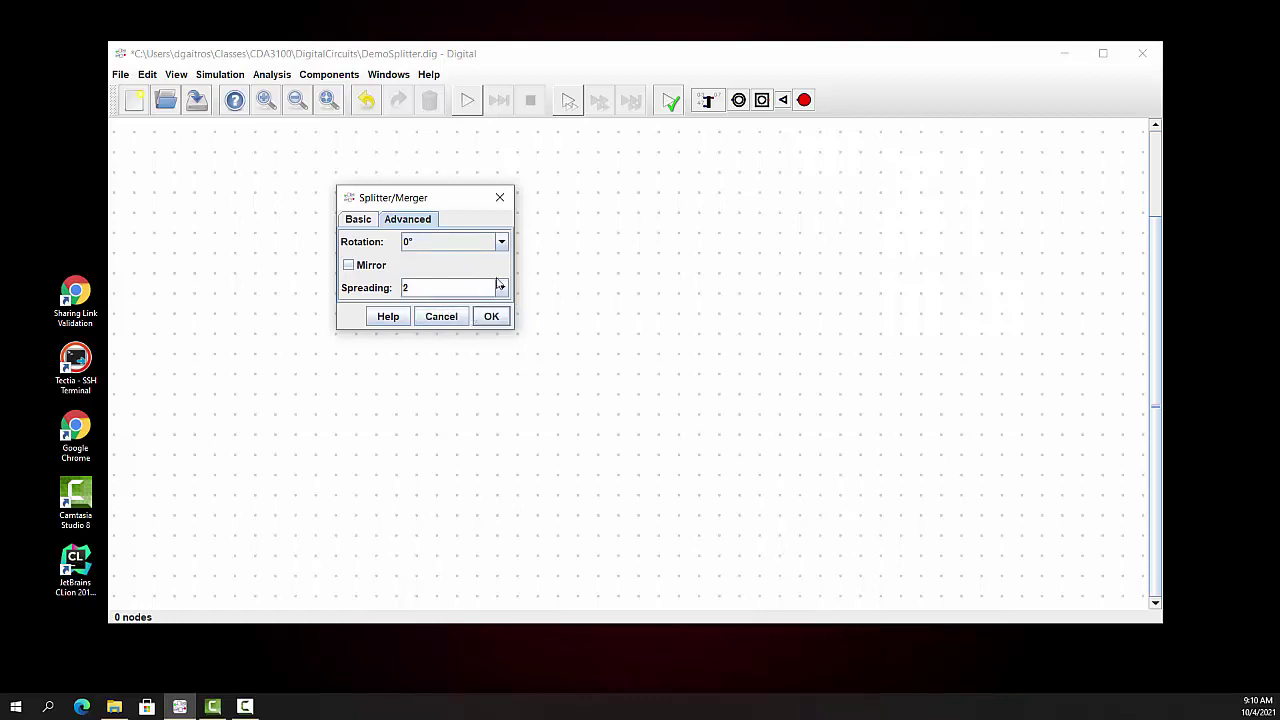
pyautogui.click(490, 316)
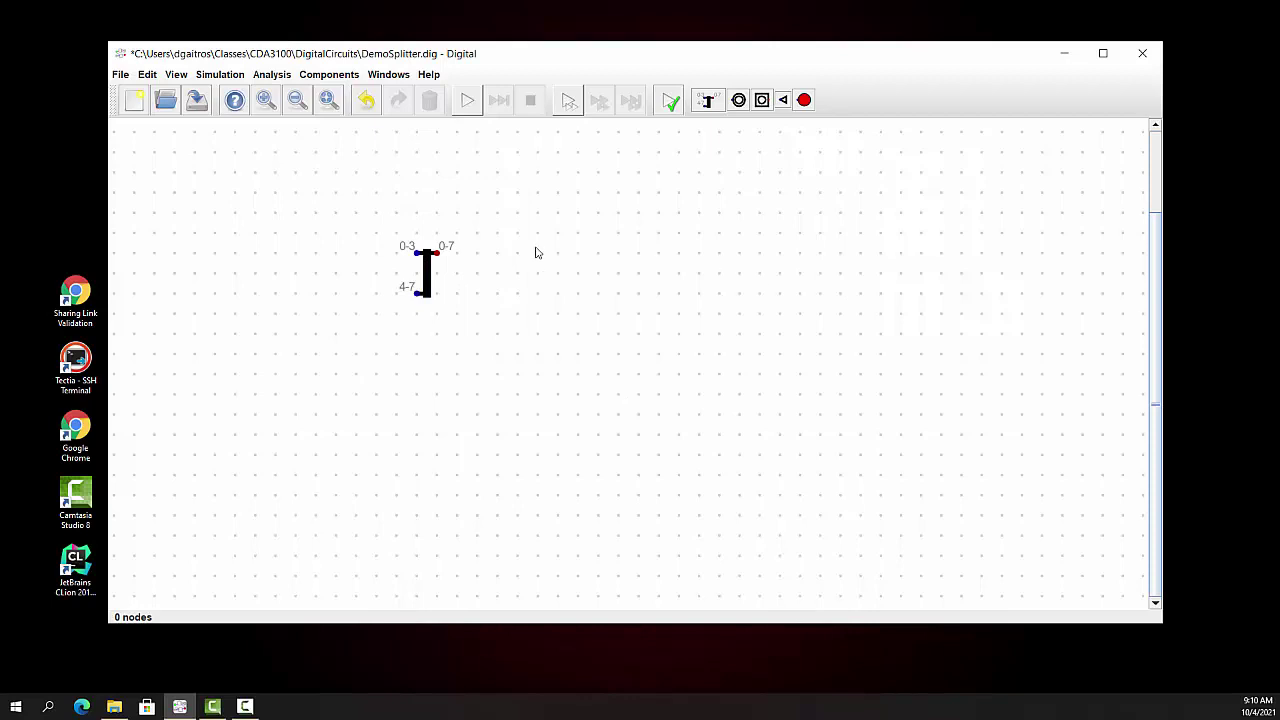
# Place an Output right of the splitter, set to 8 data bits with Bin number format
pyautogui.click(738, 100)
pyautogui.click(587, 273)
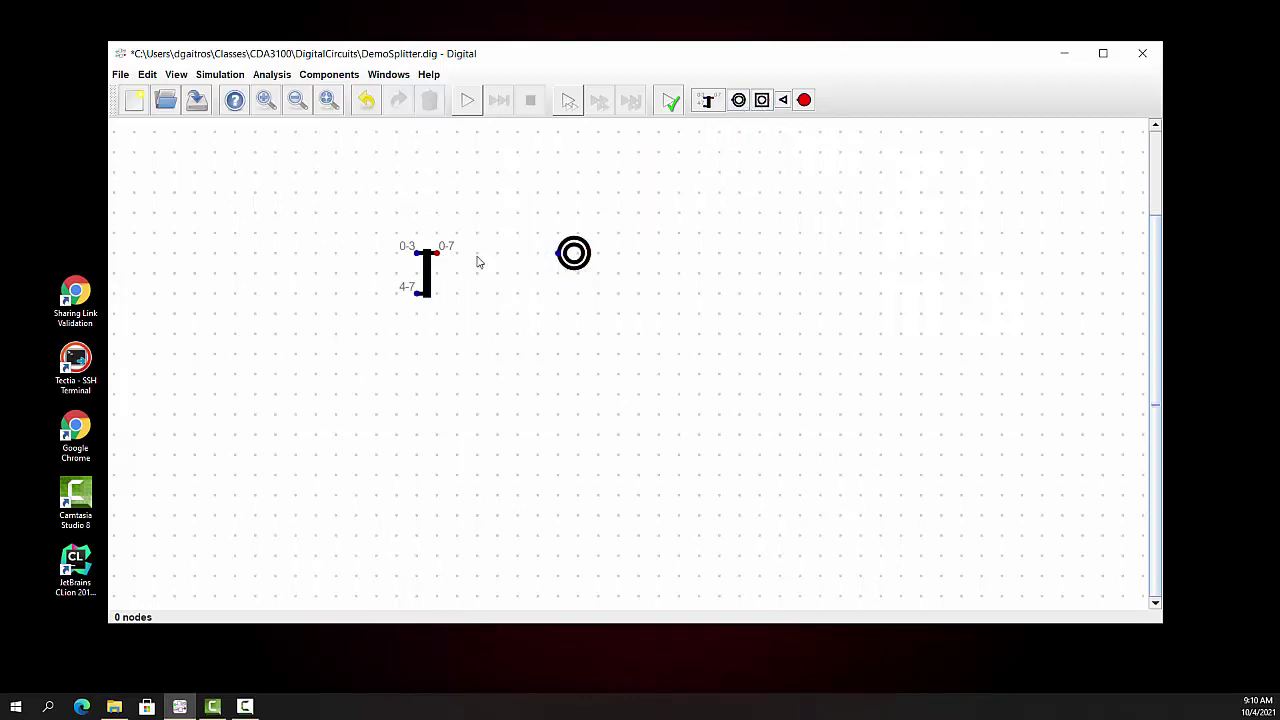
pyautogui.rightClick(574, 256)
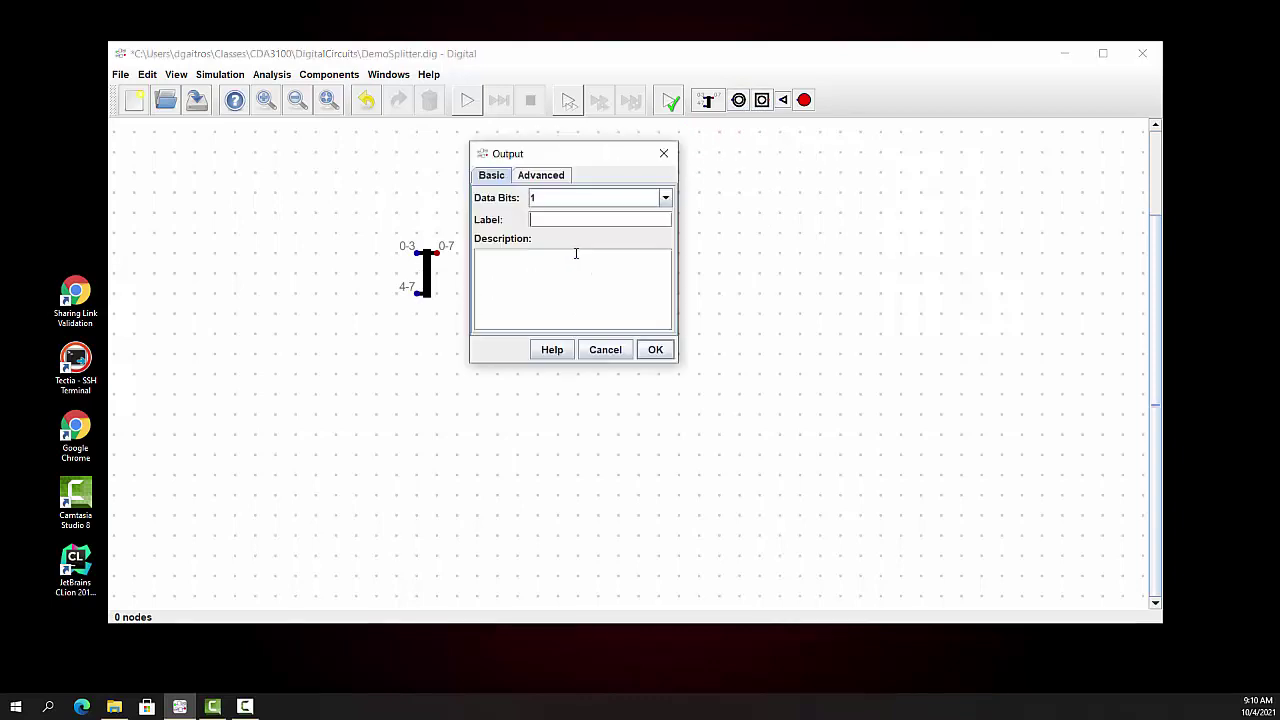
pyautogui.click(665, 197)
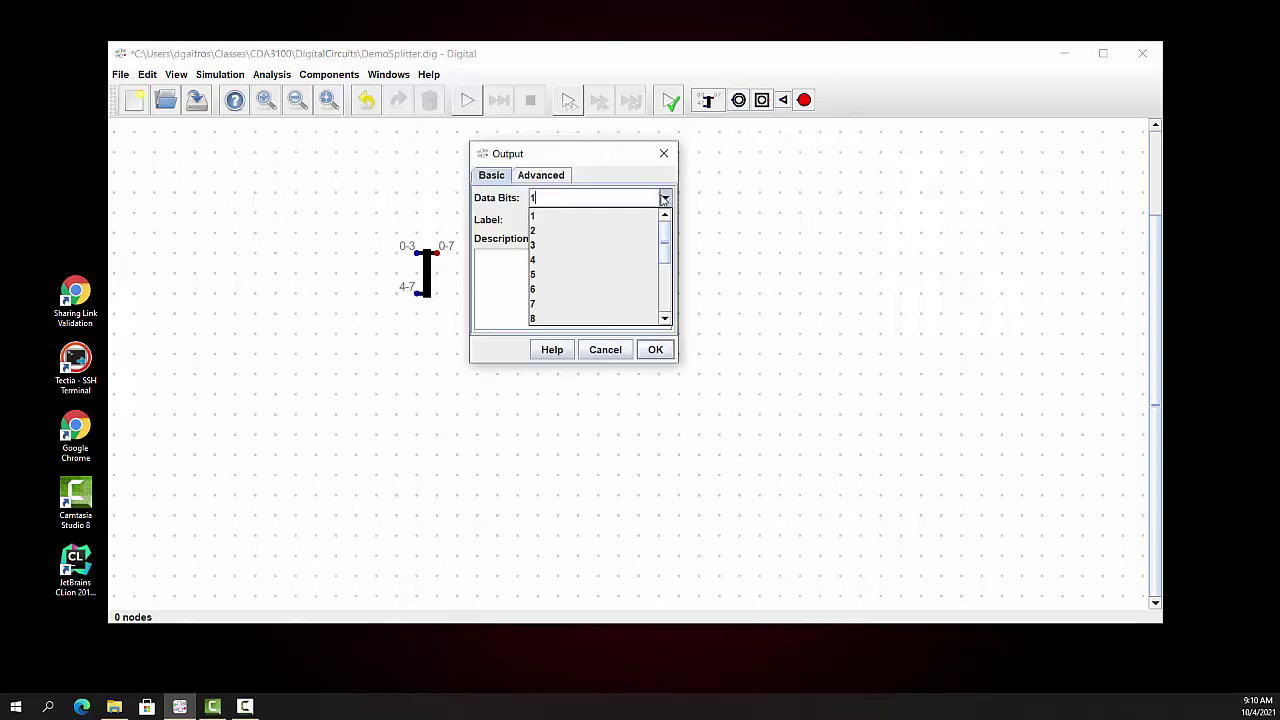
pyautogui.click(590, 318)
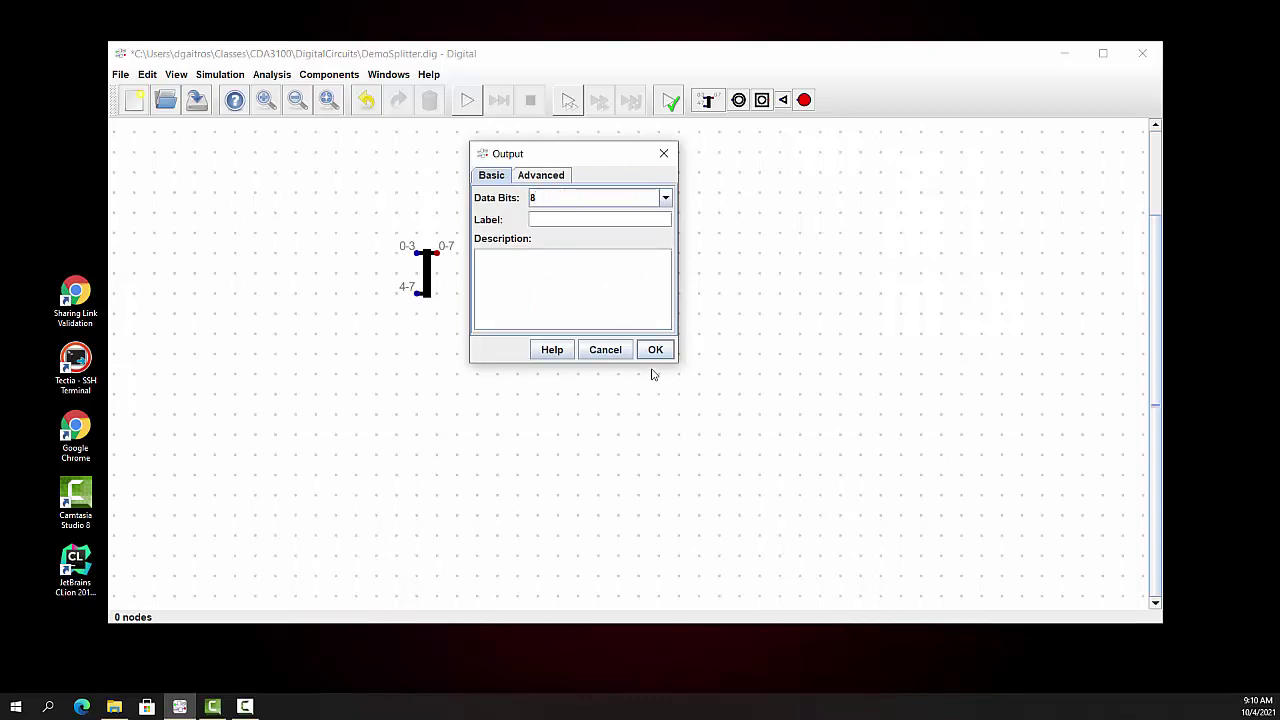
pyautogui.click(555, 177)
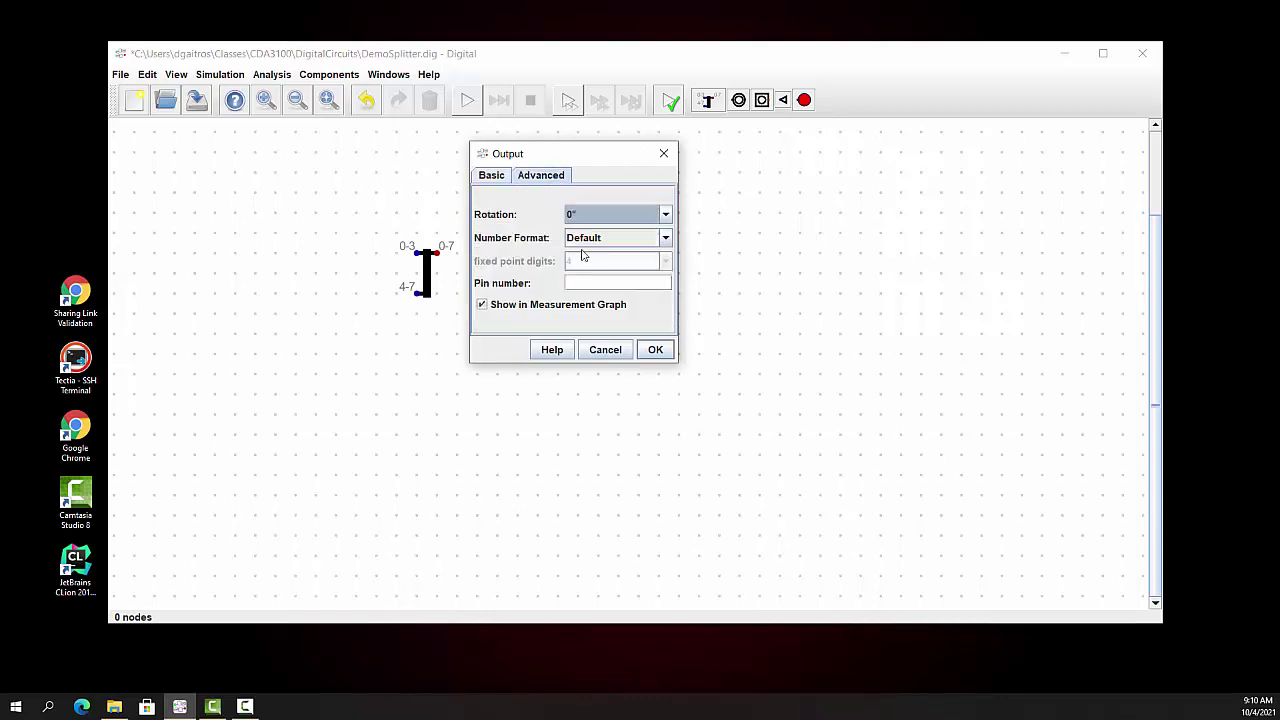
pyautogui.click(665, 239)
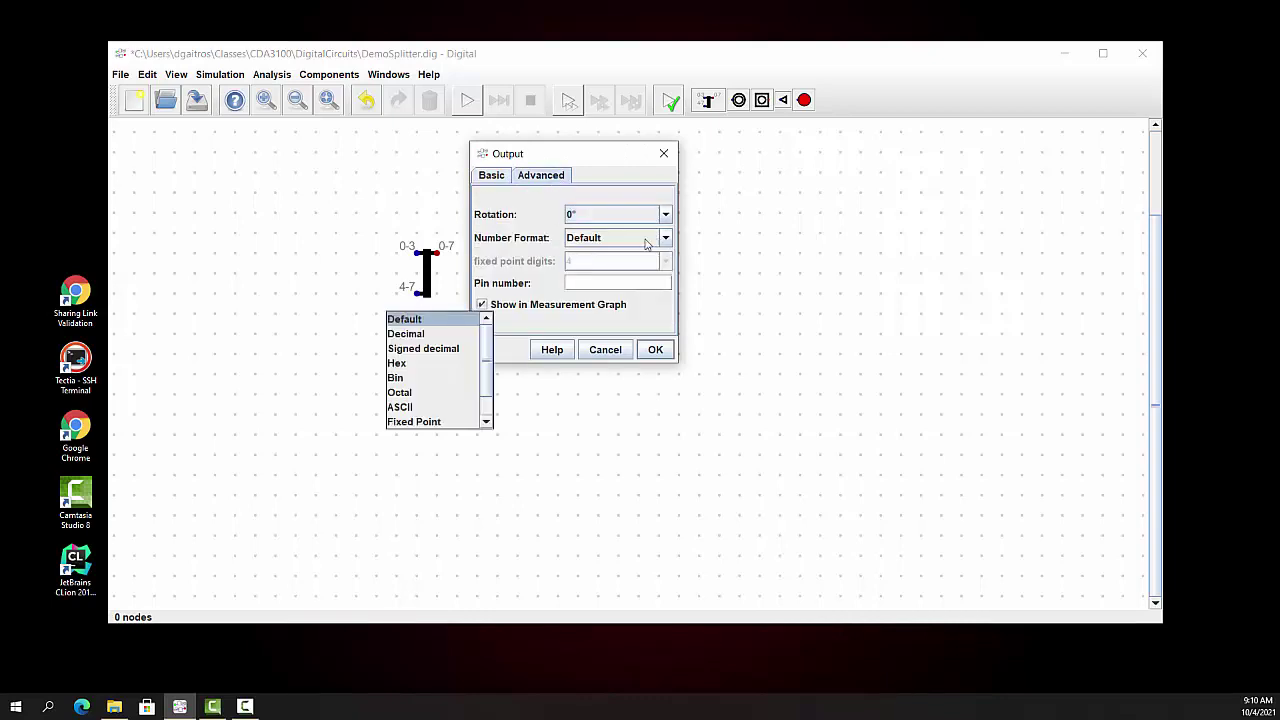
pyautogui.click(412, 379)
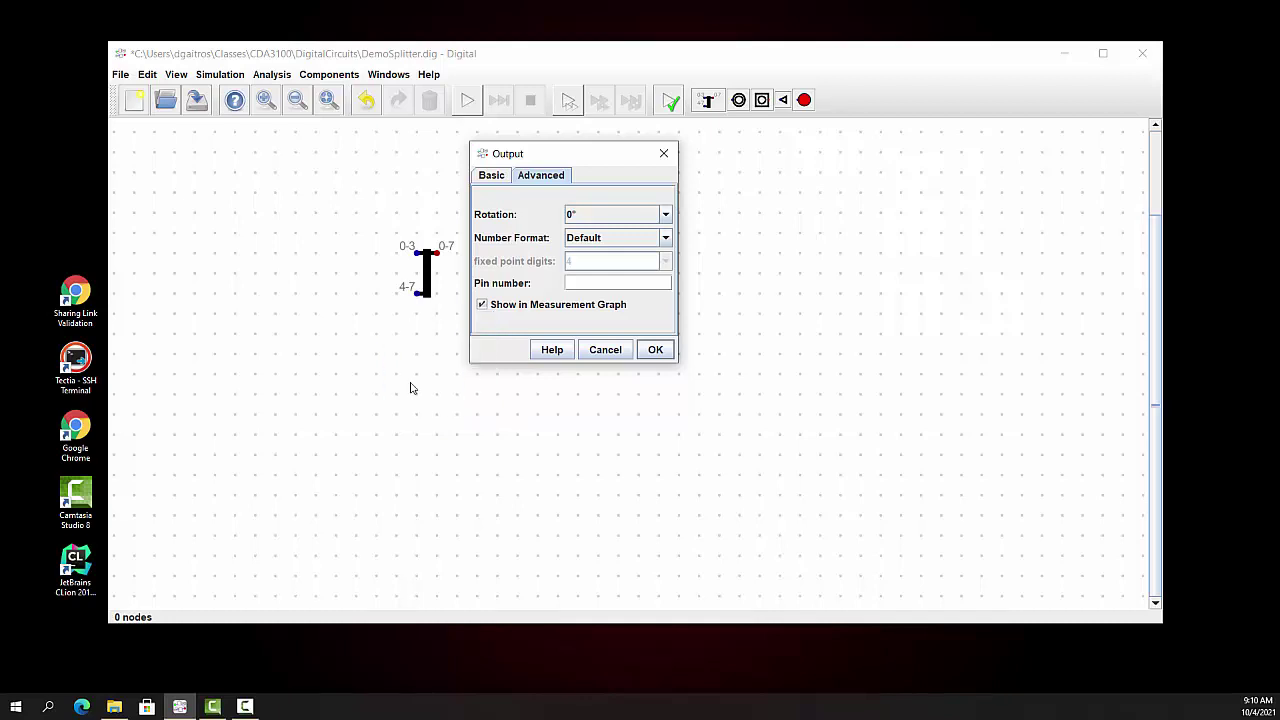
pyautogui.click(655, 350)
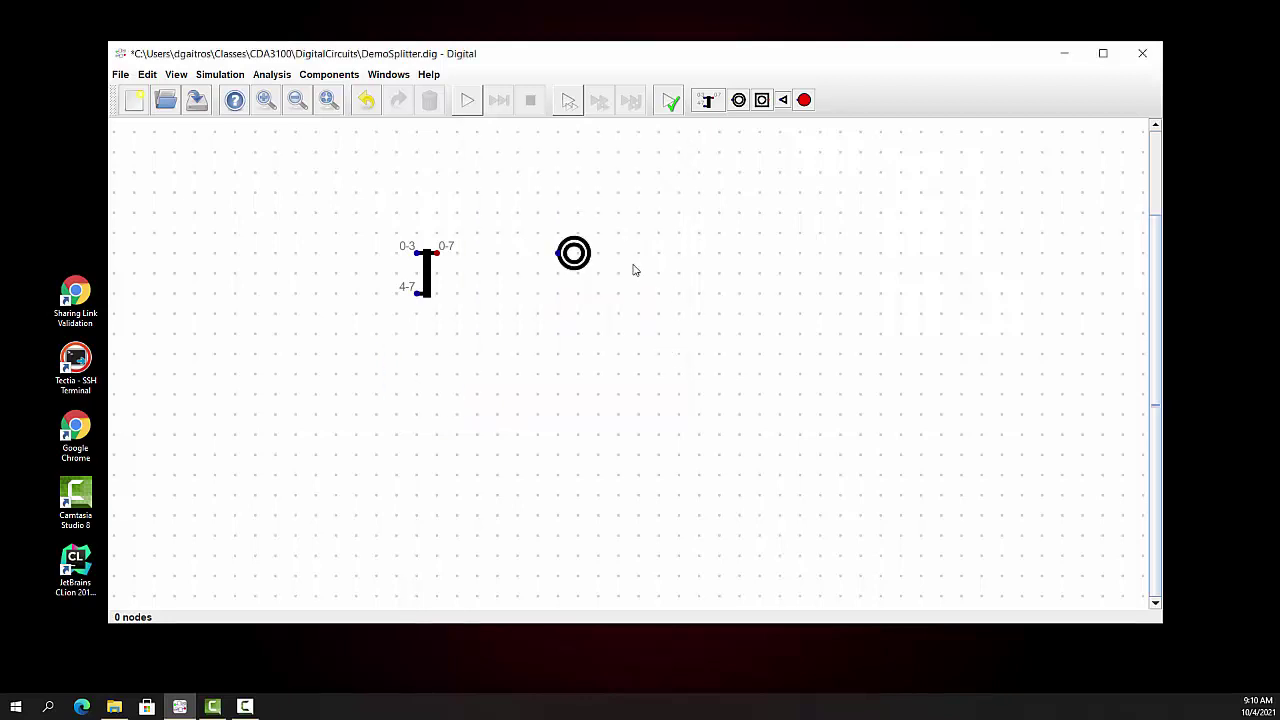
# Place two inputs left of the splitter and wire them to the 0-3 and 4-7 pins
pyautogui.click(761, 99)
pyautogui.click(300, 263)
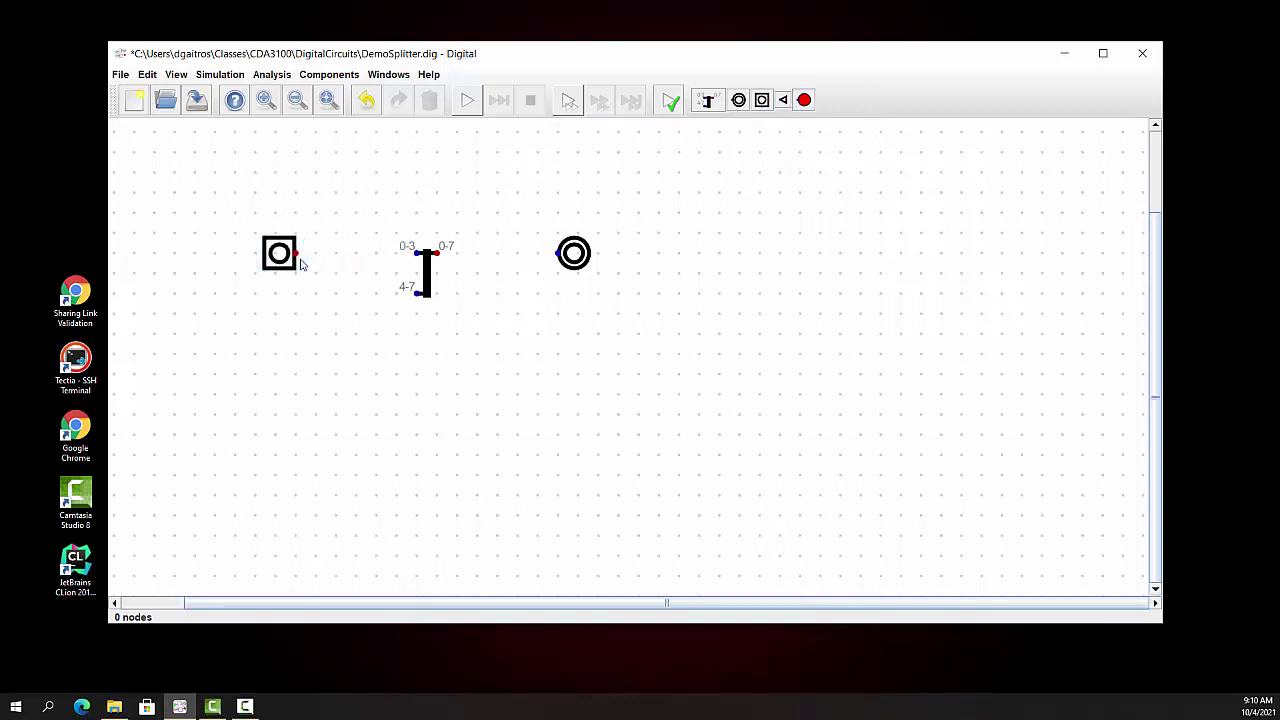
pyautogui.click(761, 99)
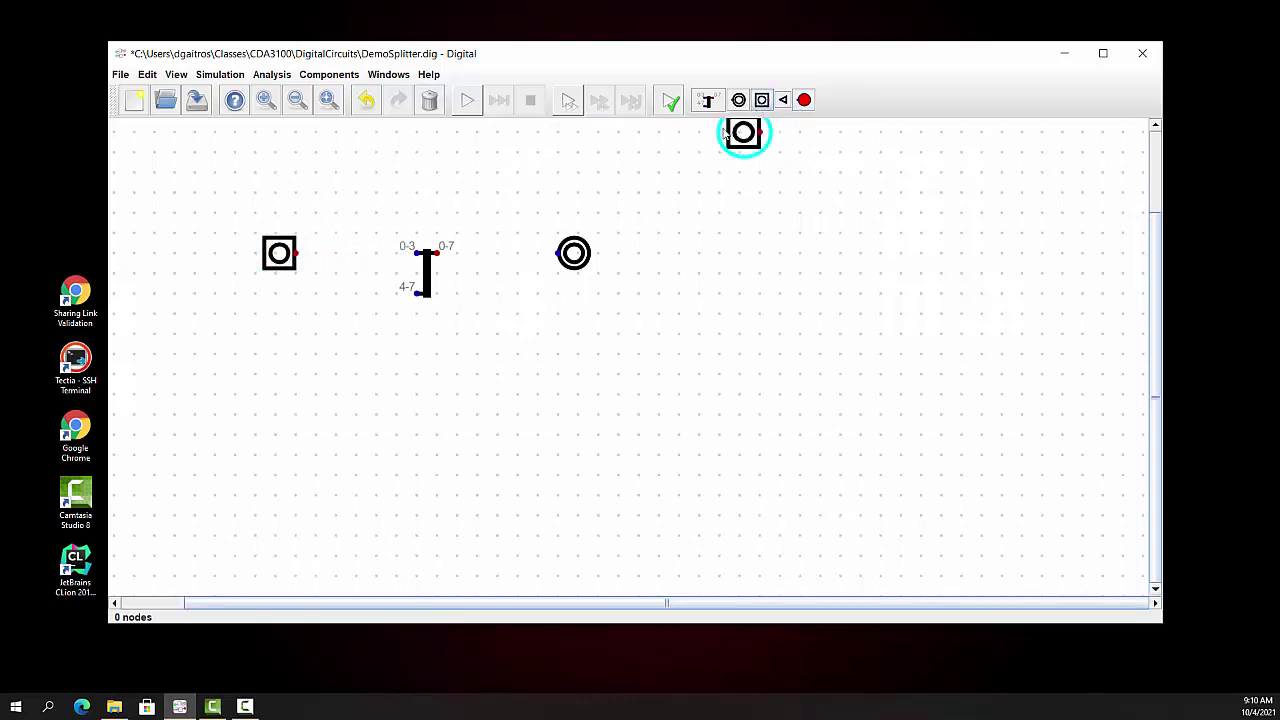
pyautogui.click(297, 315)
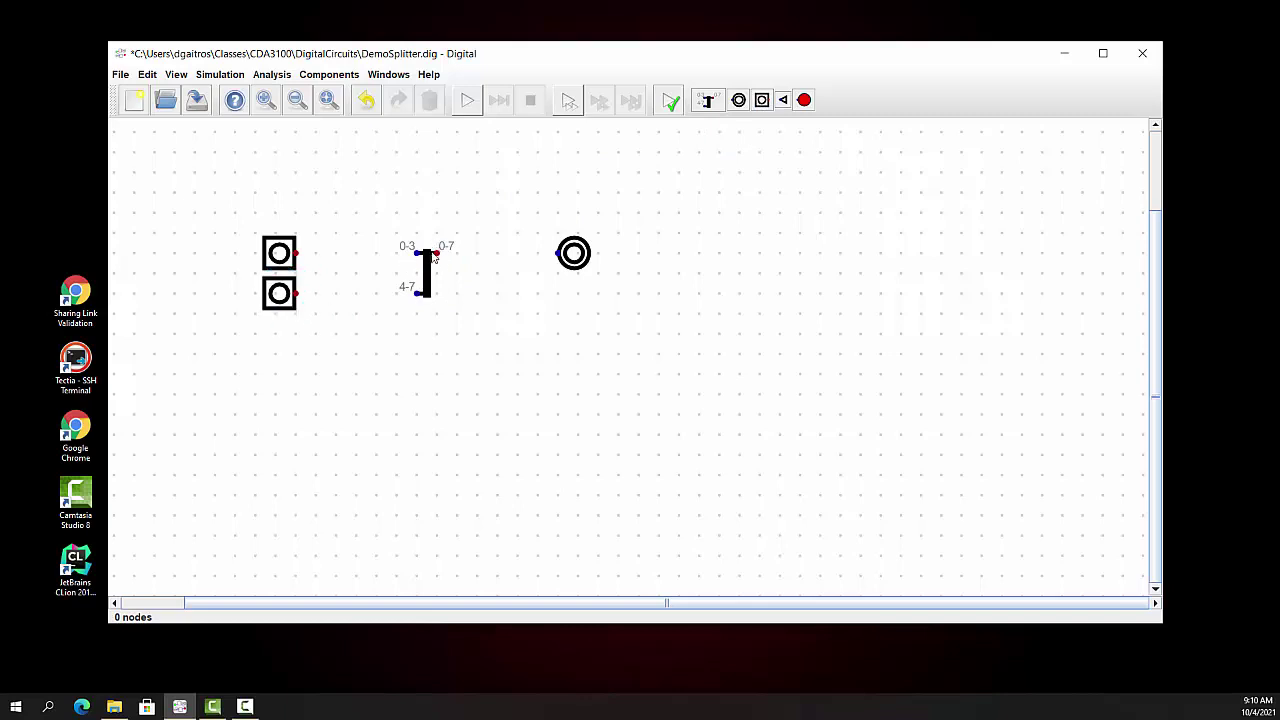
pyautogui.moveTo(297, 256); pyautogui.dragTo(560, 254)
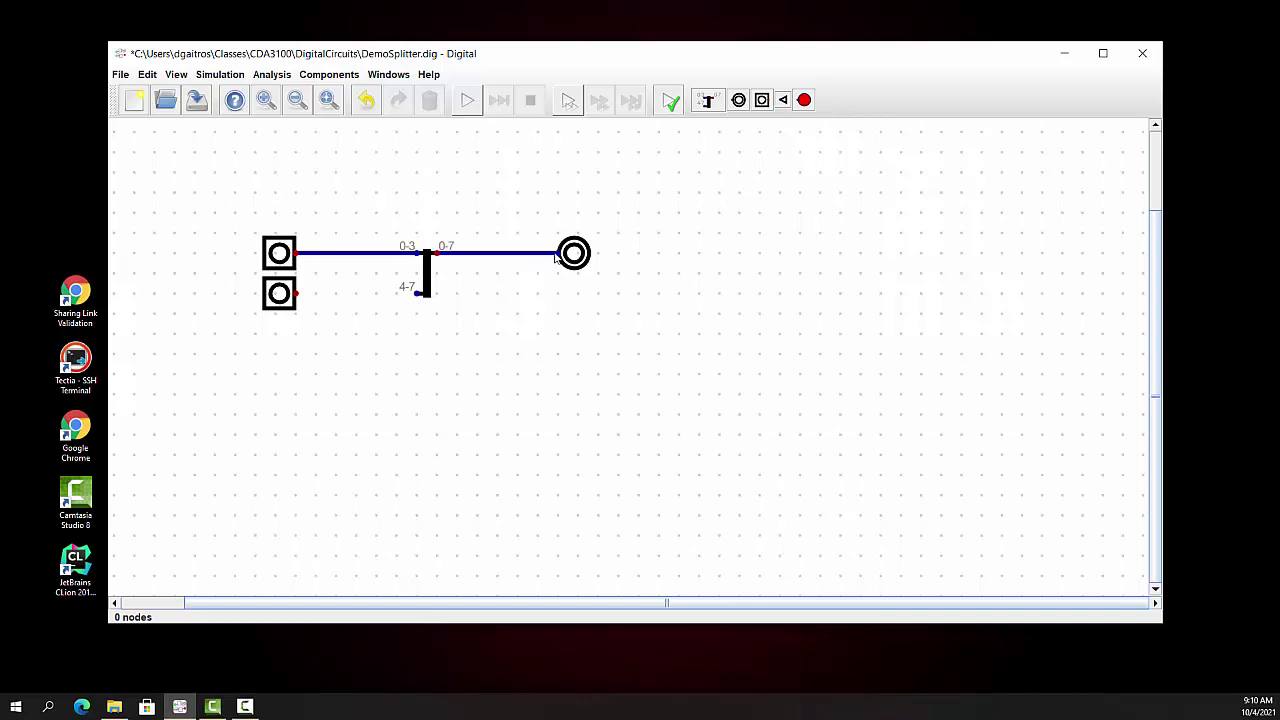
pyautogui.moveTo(418, 296); pyautogui.dragTo(297, 293)
# Make the upper input 4 bits wide with binary number format
pyautogui.rightClick(279, 251)
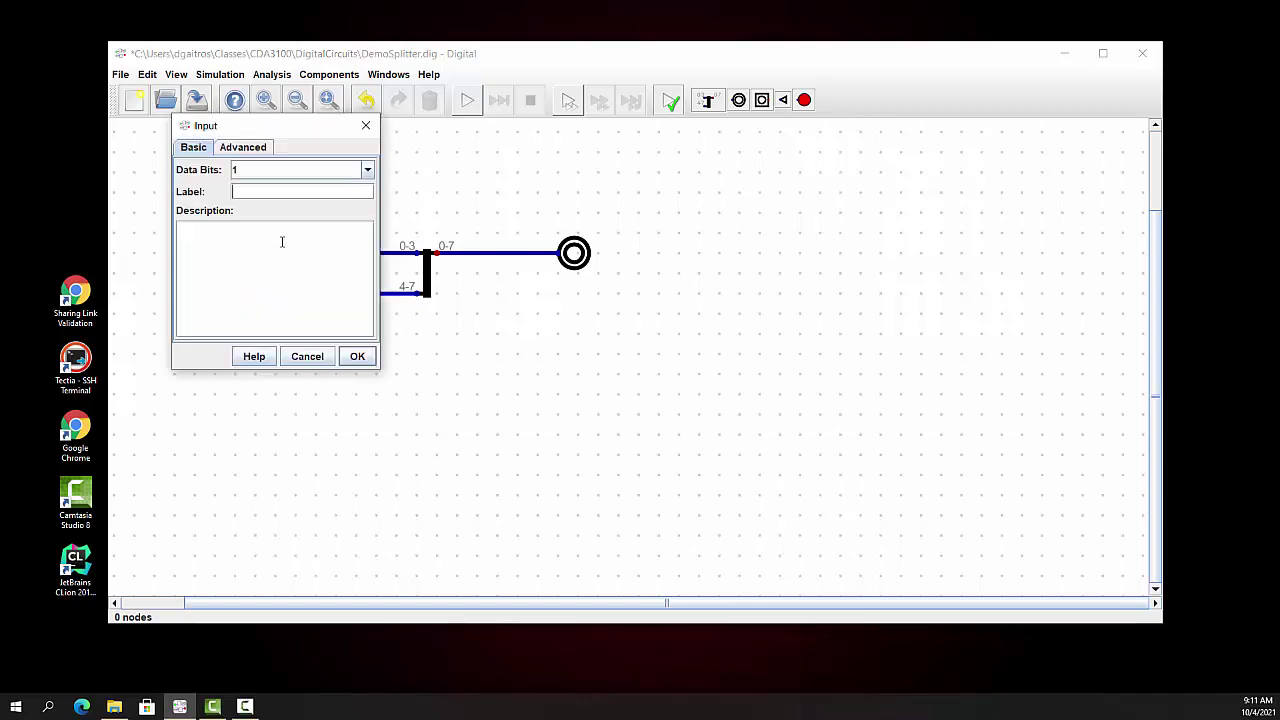
pyautogui.click(368, 169)
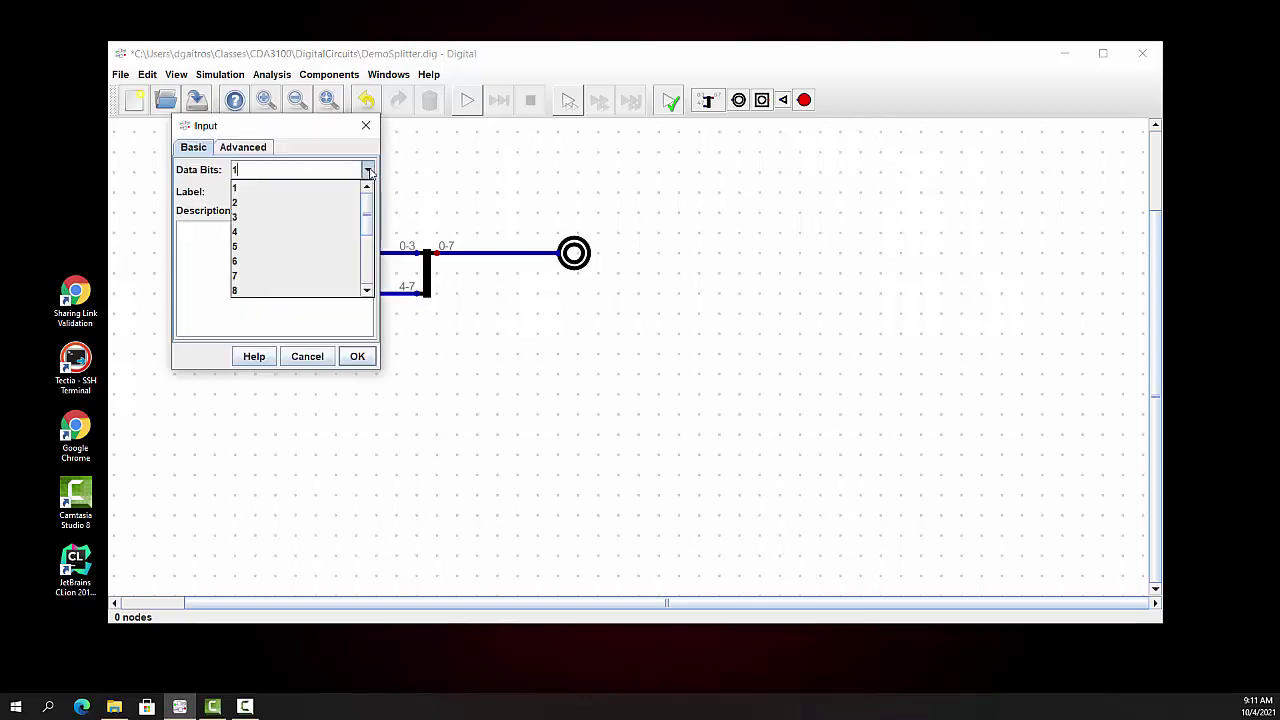
pyautogui.click(284, 228)
pyautogui.click(262, 149)
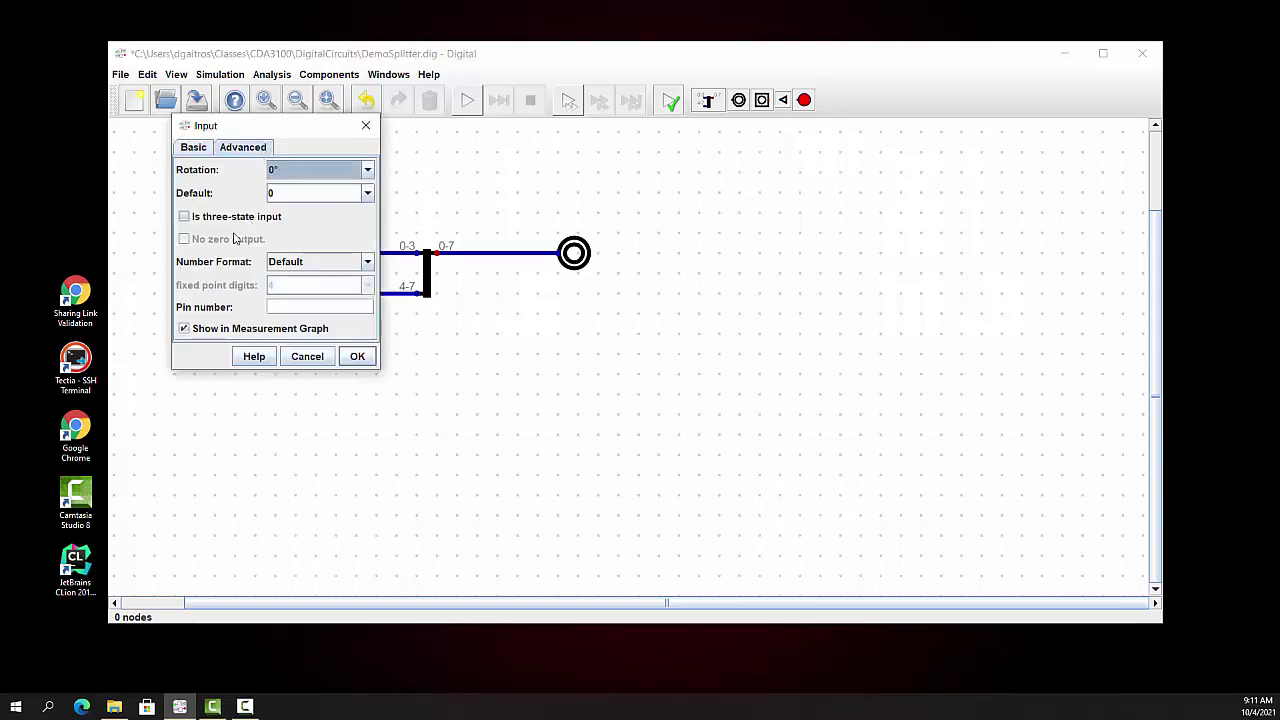
pyautogui.click(367, 263)
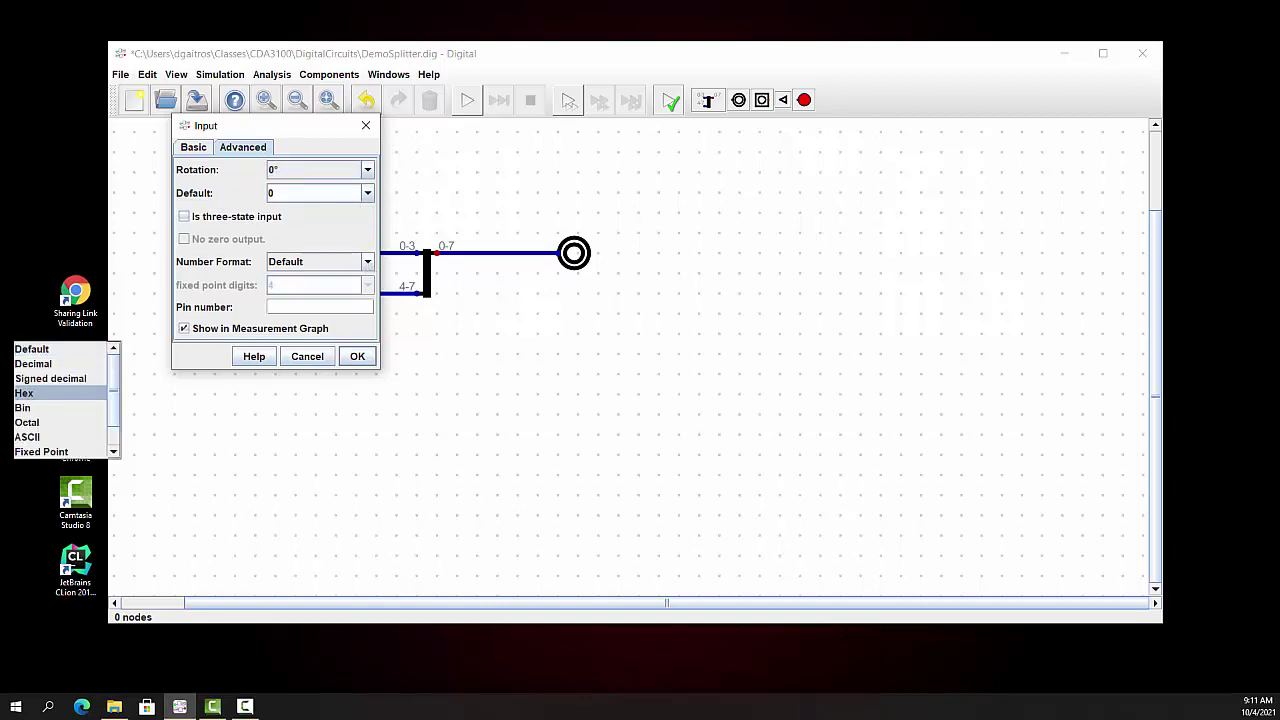
pyautogui.click(58, 407)
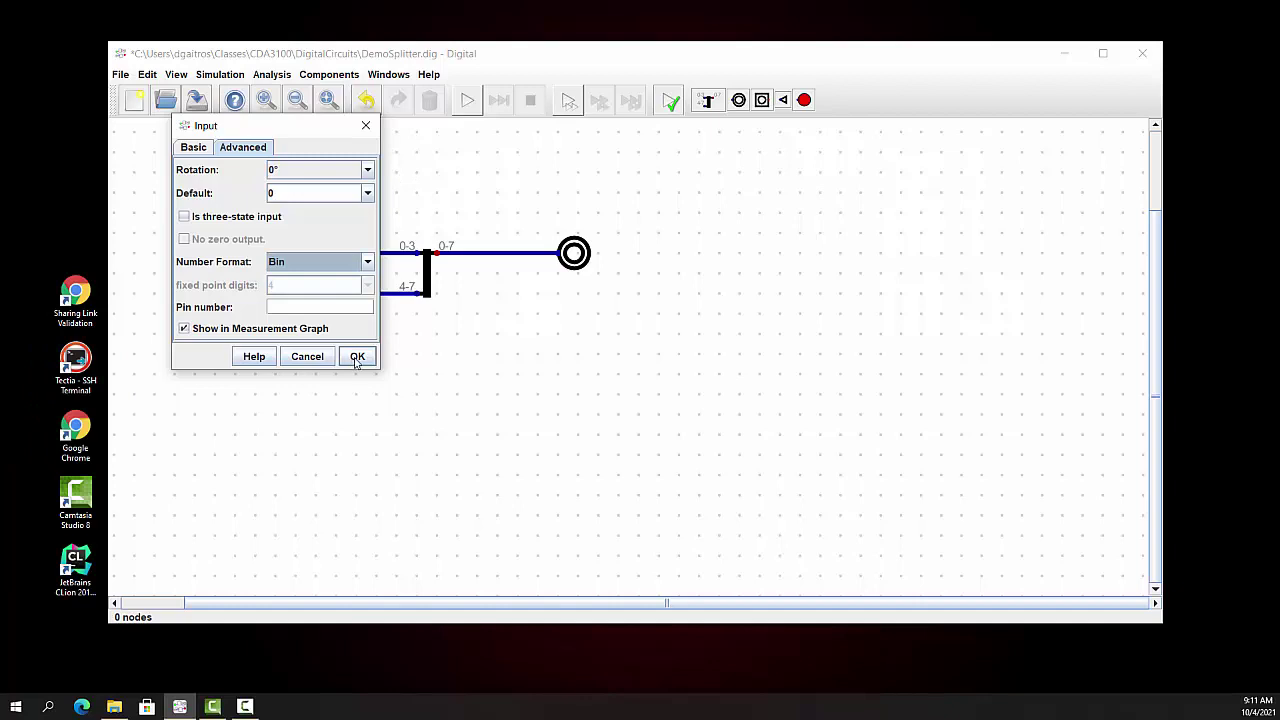
pyautogui.click(355, 358)
# Make the lower input 4 bits wide with binary number format
pyautogui.rightClick(284, 296)
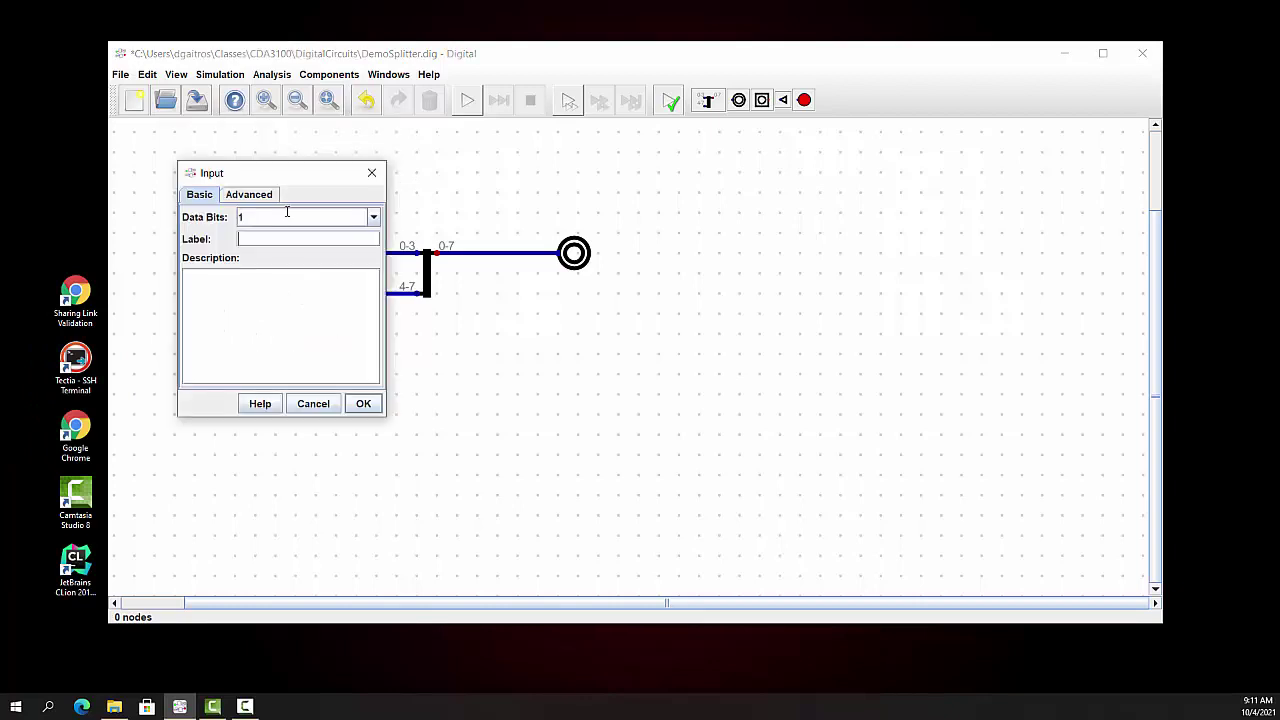
pyautogui.click(374, 218)
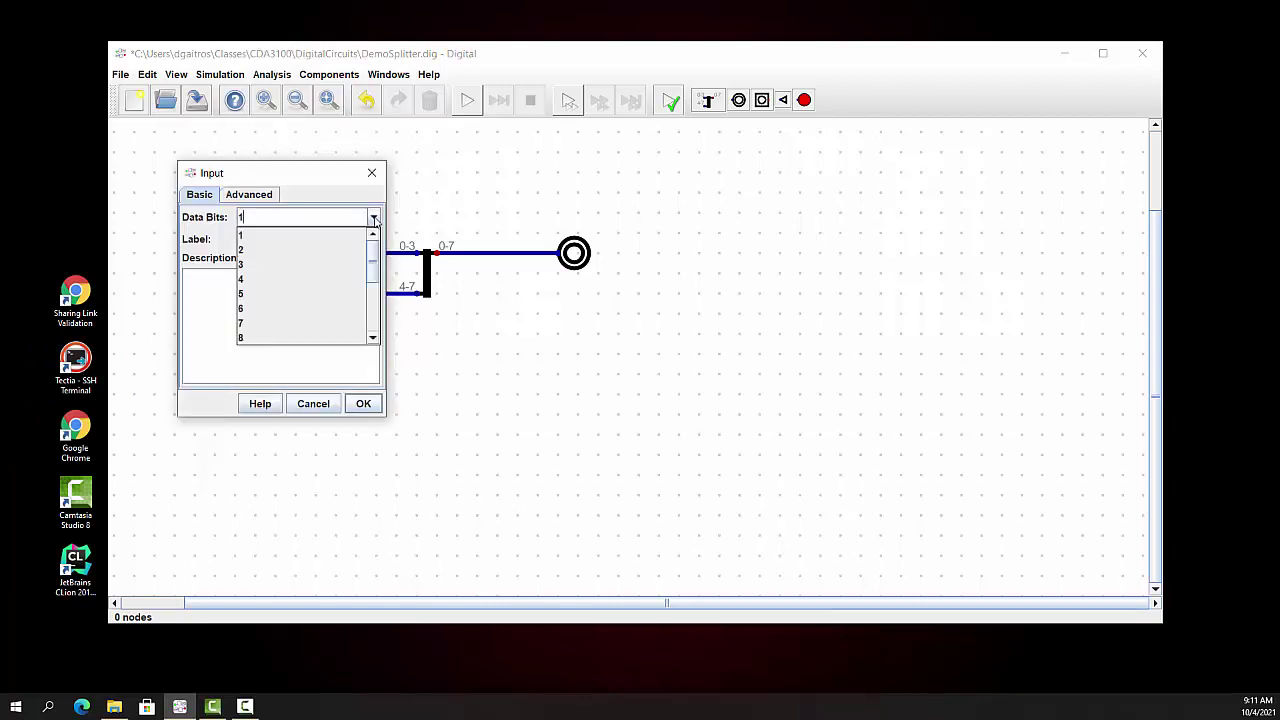
pyautogui.click(282, 277)
pyautogui.click(245, 196)
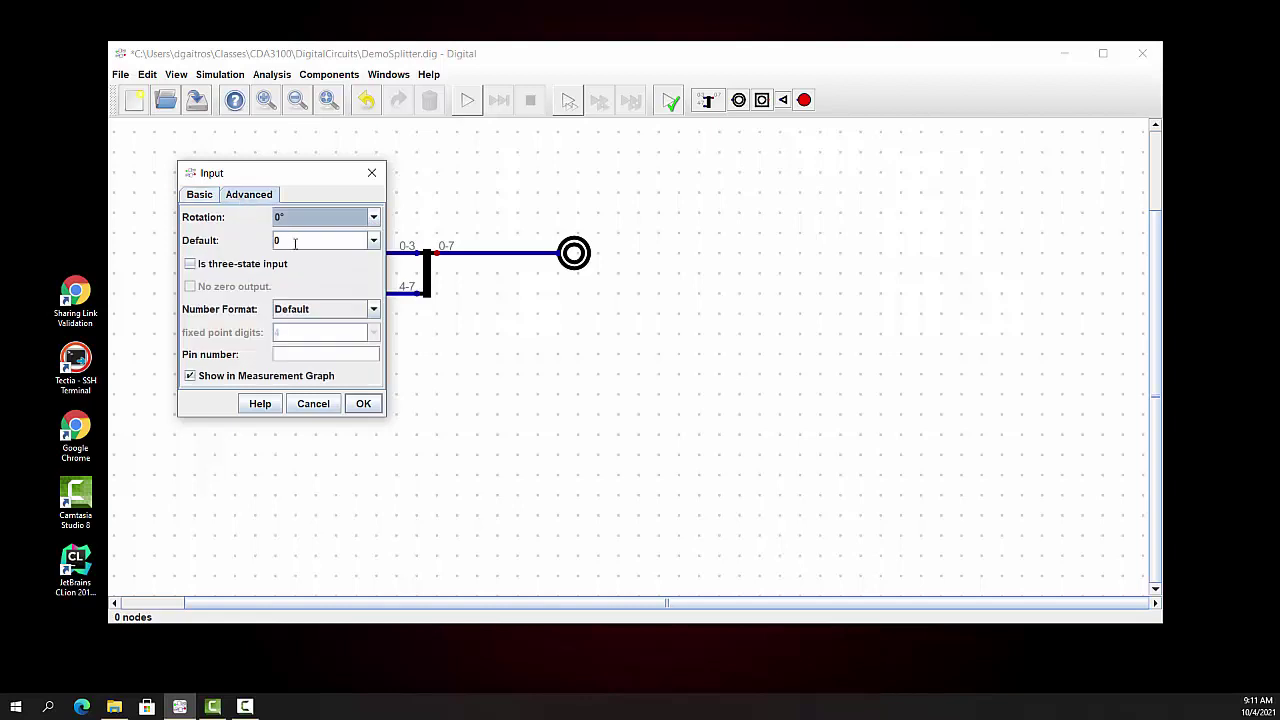
pyautogui.click(374, 311)
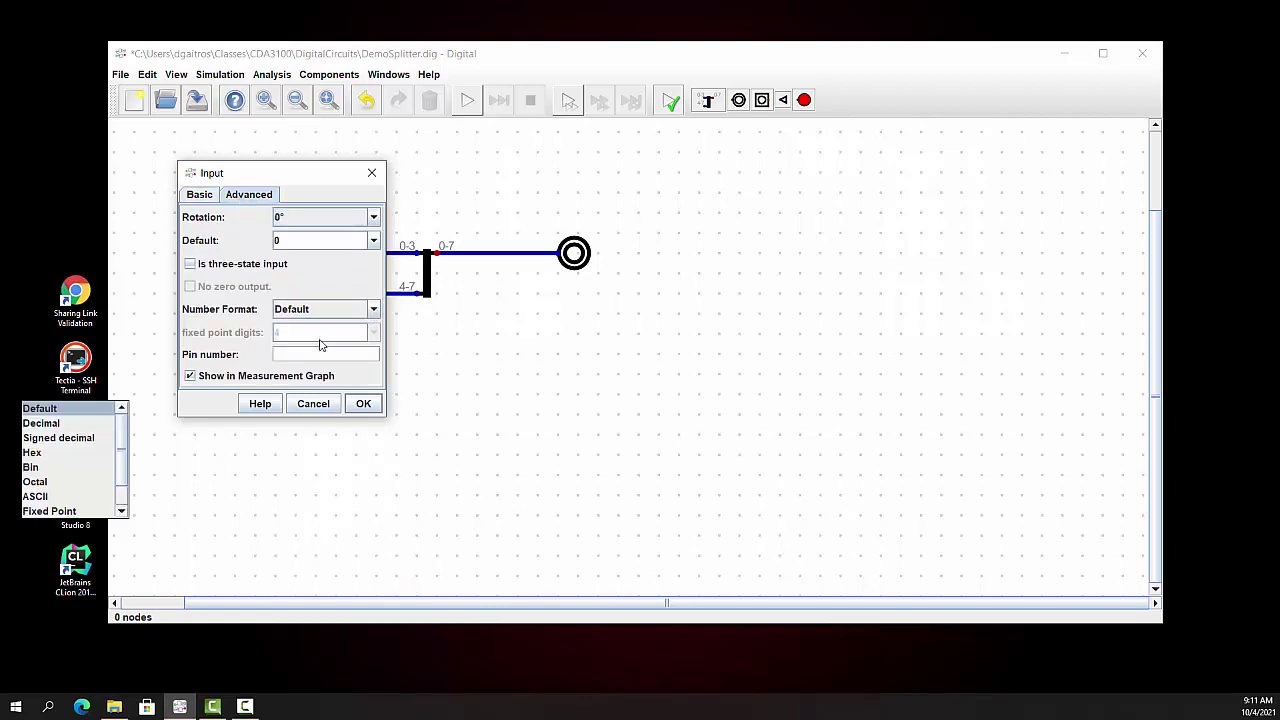
pyautogui.click(374, 311)
pyautogui.click(374, 311)
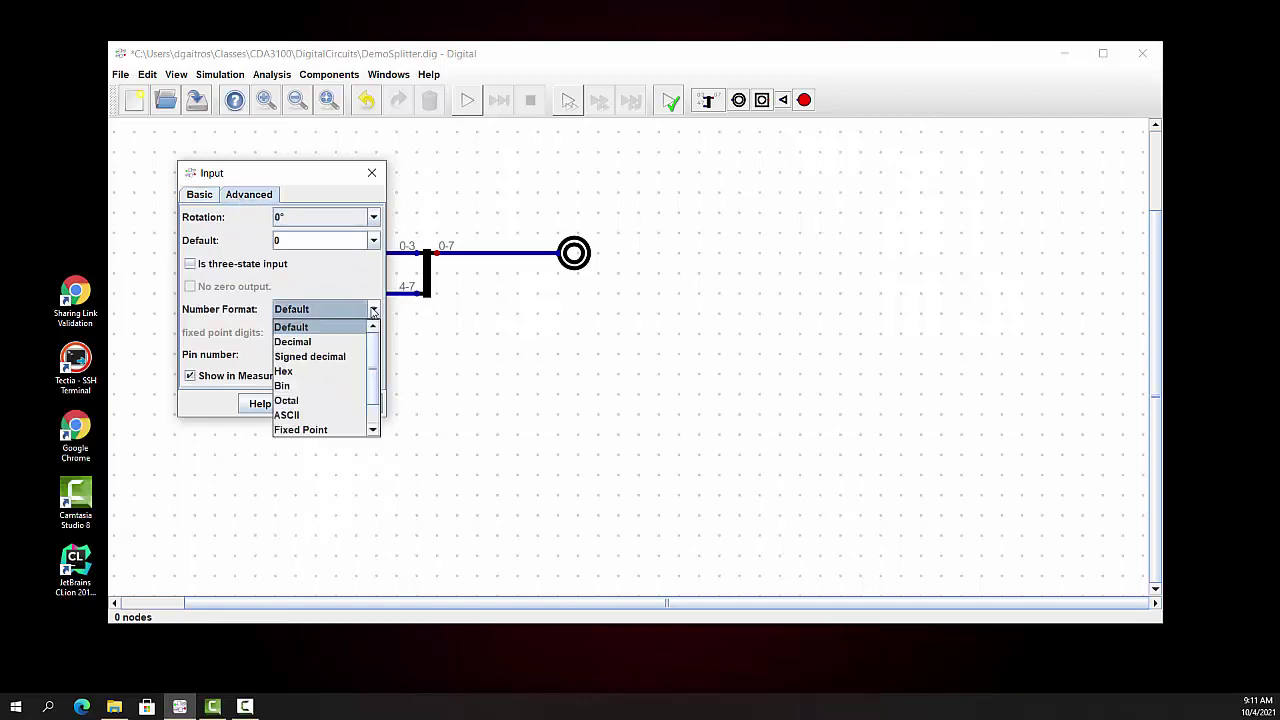
pyautogui.click(320, 392)
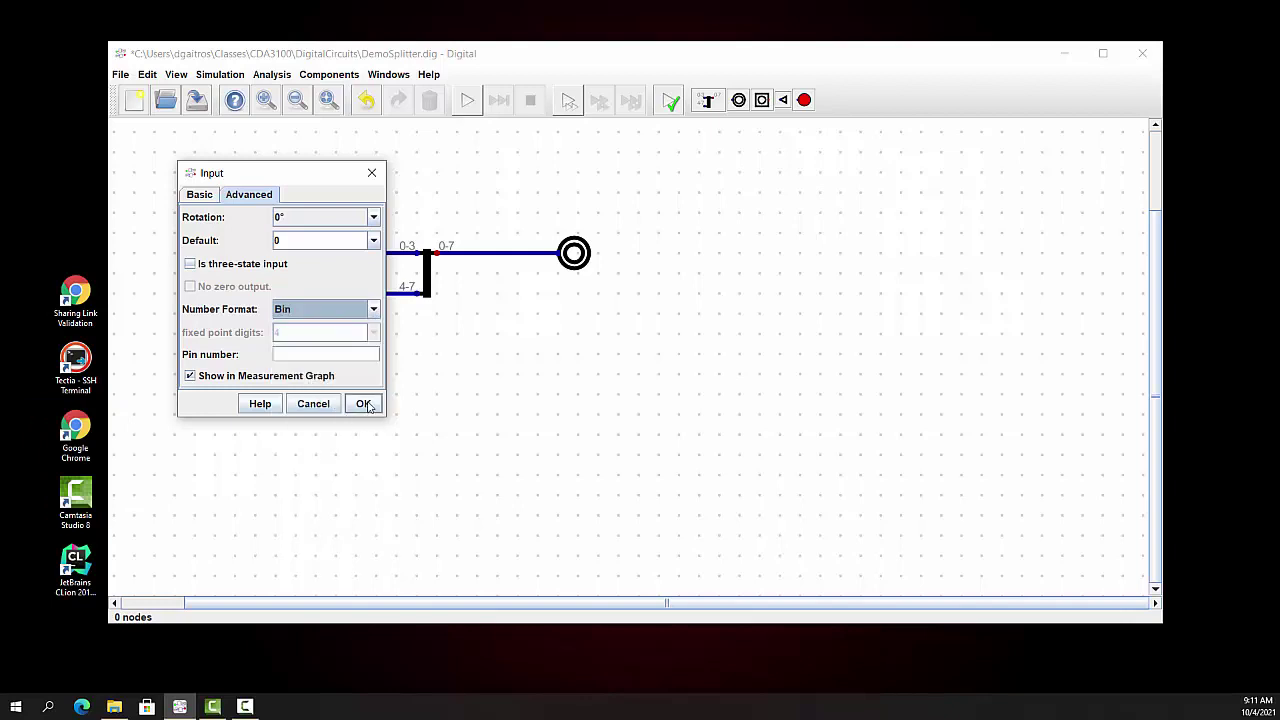
pyautogui.click(363, 403)
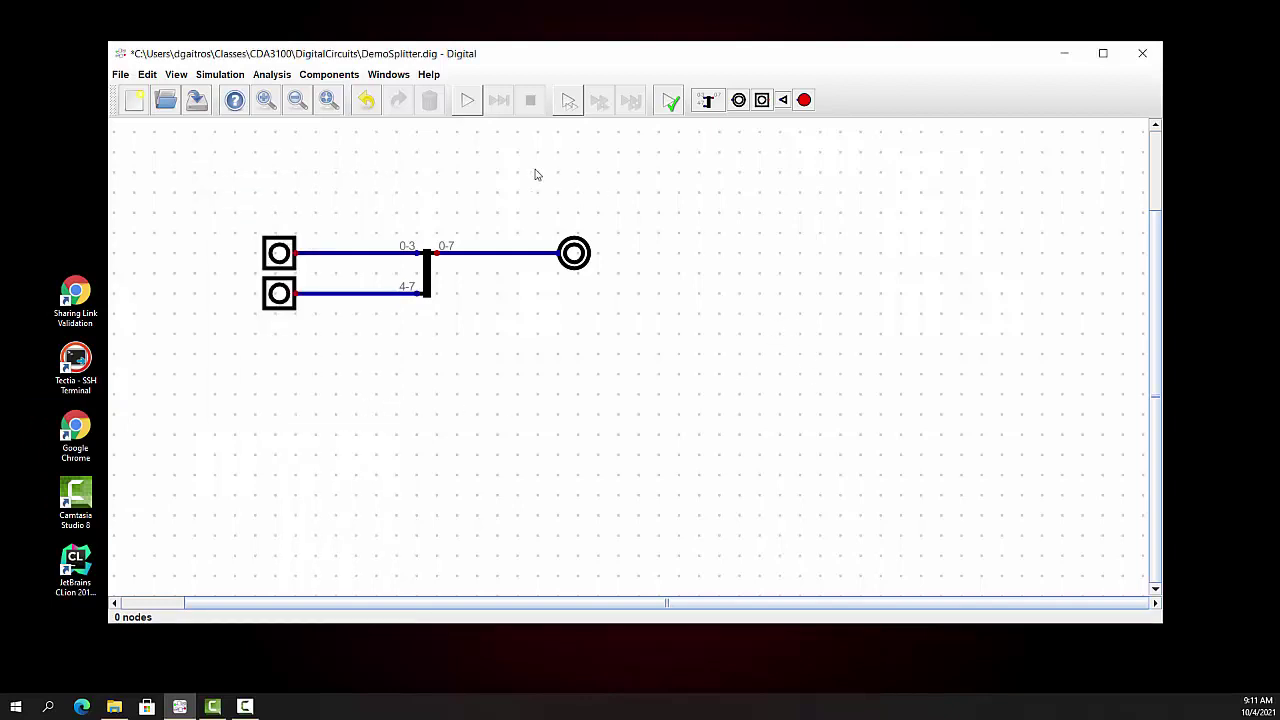
# Start the simulation and set the upper input to 0b1010
pyautogui.click(219, 75)
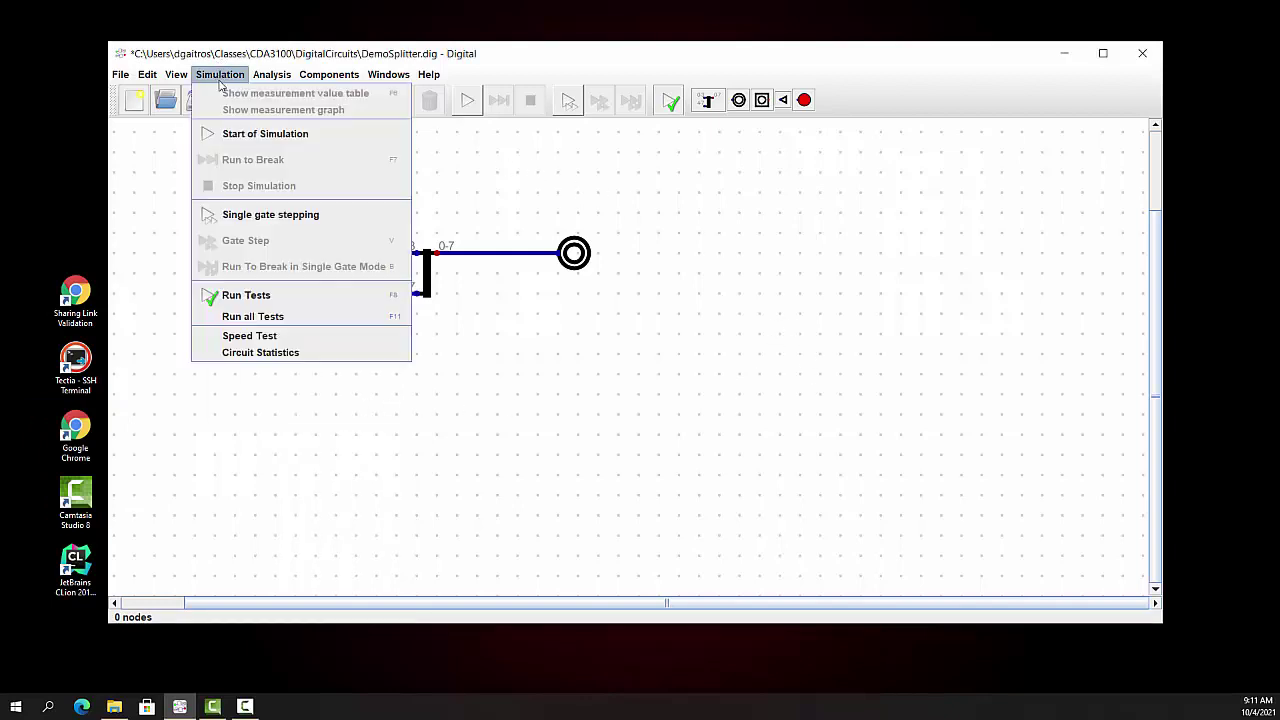
pyautogui.click(248, 135)
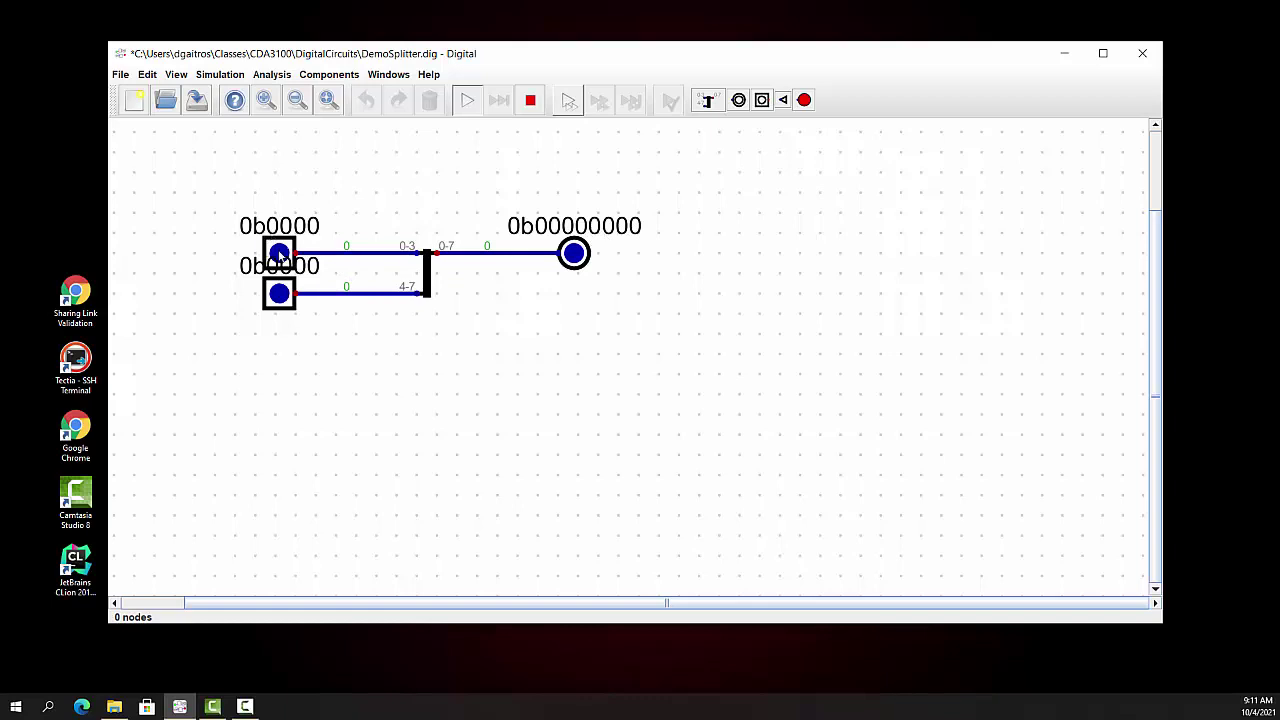
pyautogui.click(281, 256)
pyautogui.click(254, 284)
pyautogui.click(274, 284)
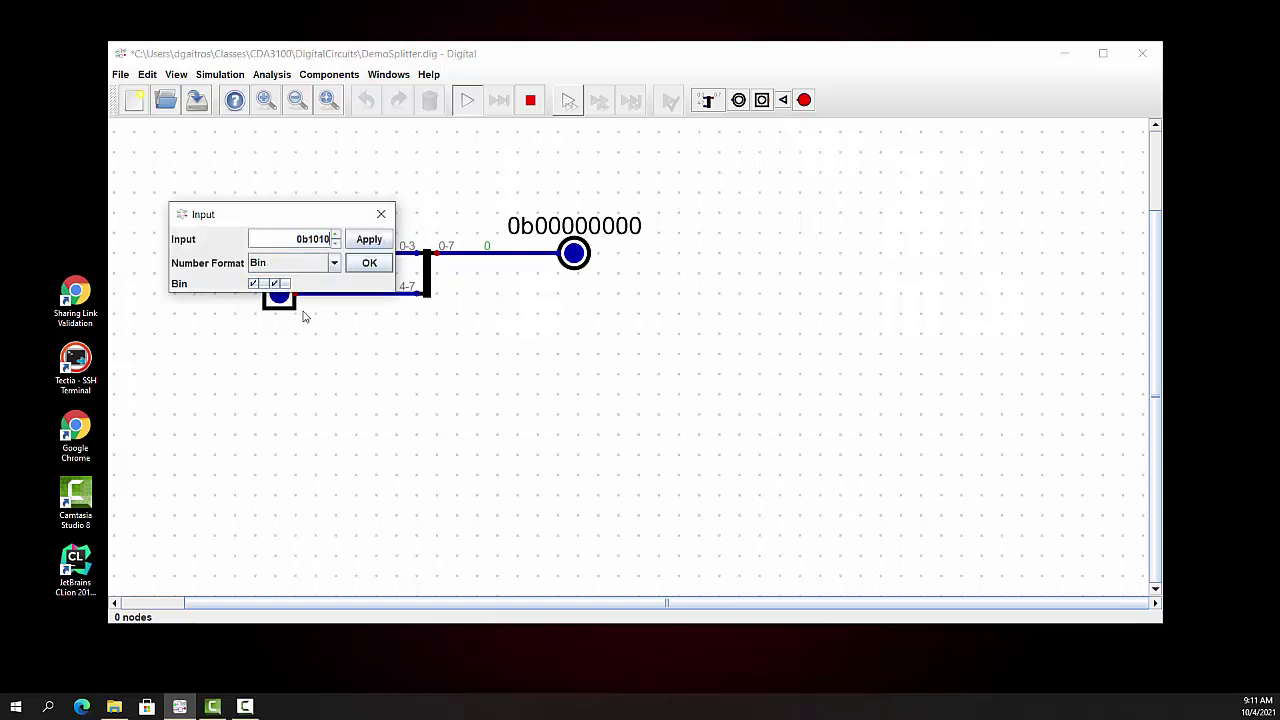
pyautogui.click(370, 264)
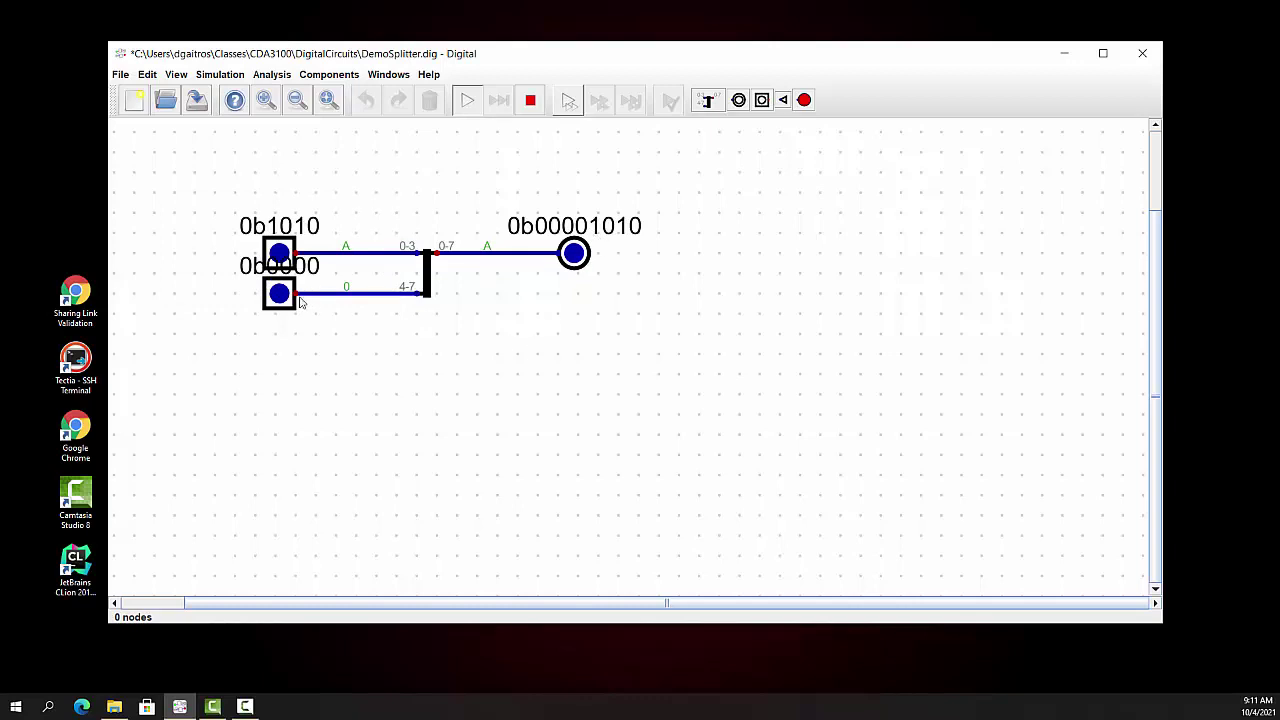
# Set the lower input to 0b1100 so the output reads 0b11001010, then stop the simulation
pyautogui.click(279, 295)
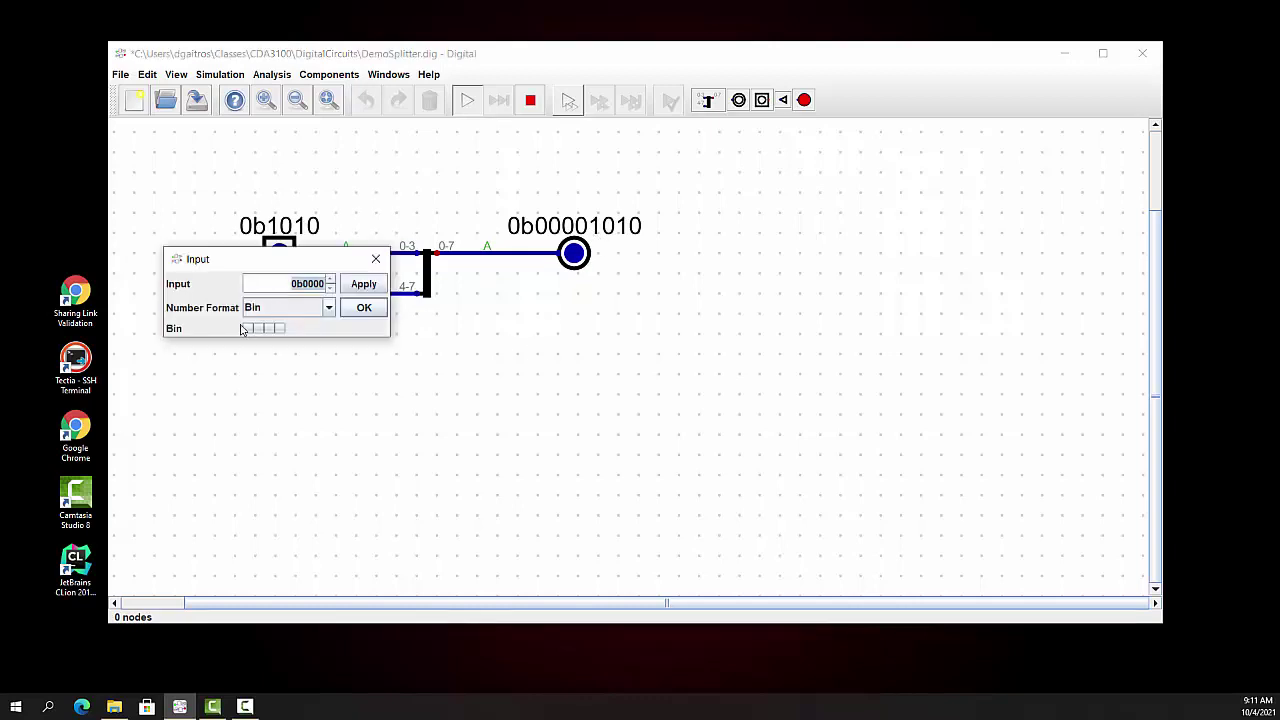
pyautogui.click(248, 328)
pyautogui.click(258, 328)
pyautogui.click(364, 285)
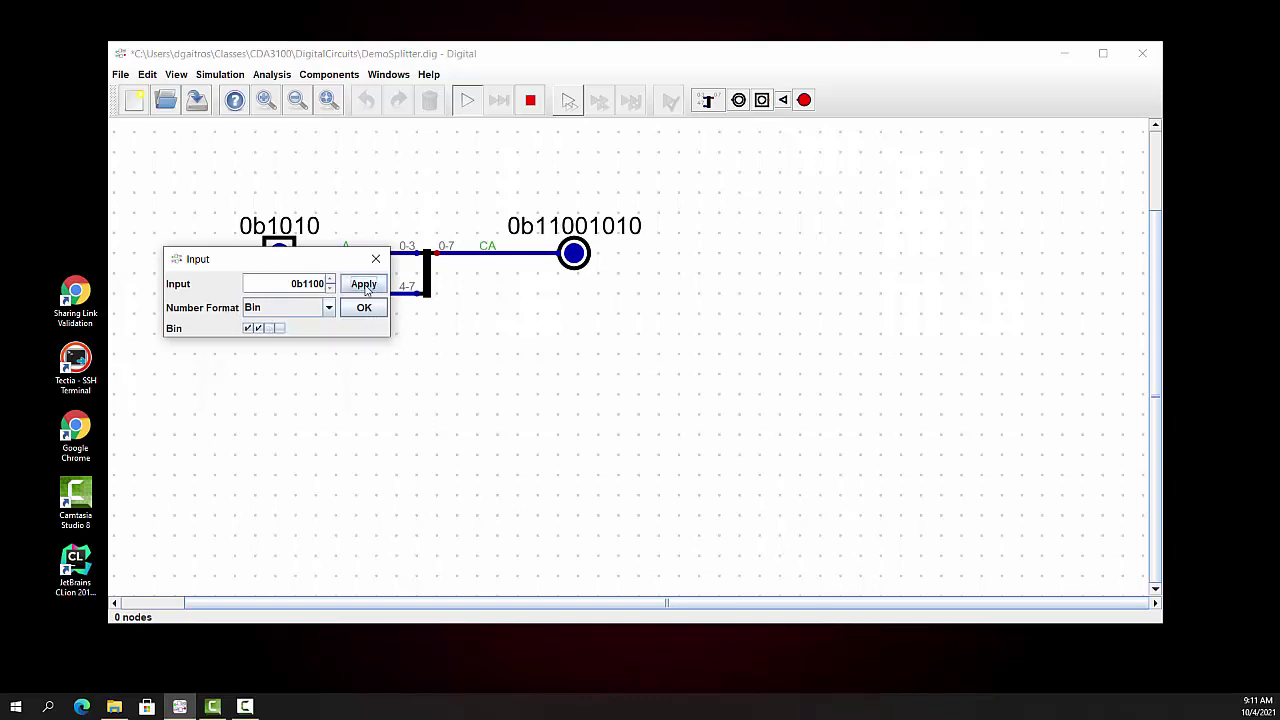
pyautogui.click(364, 309)
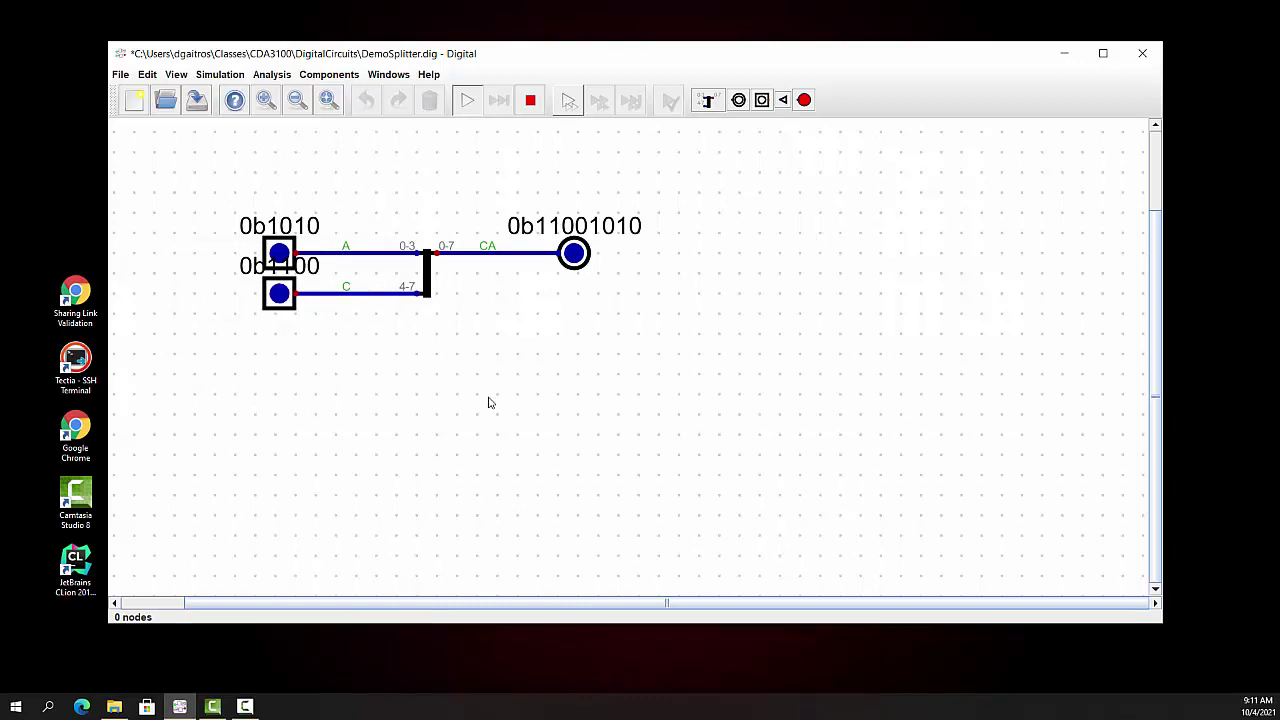
pyautogui.click(206, 77)
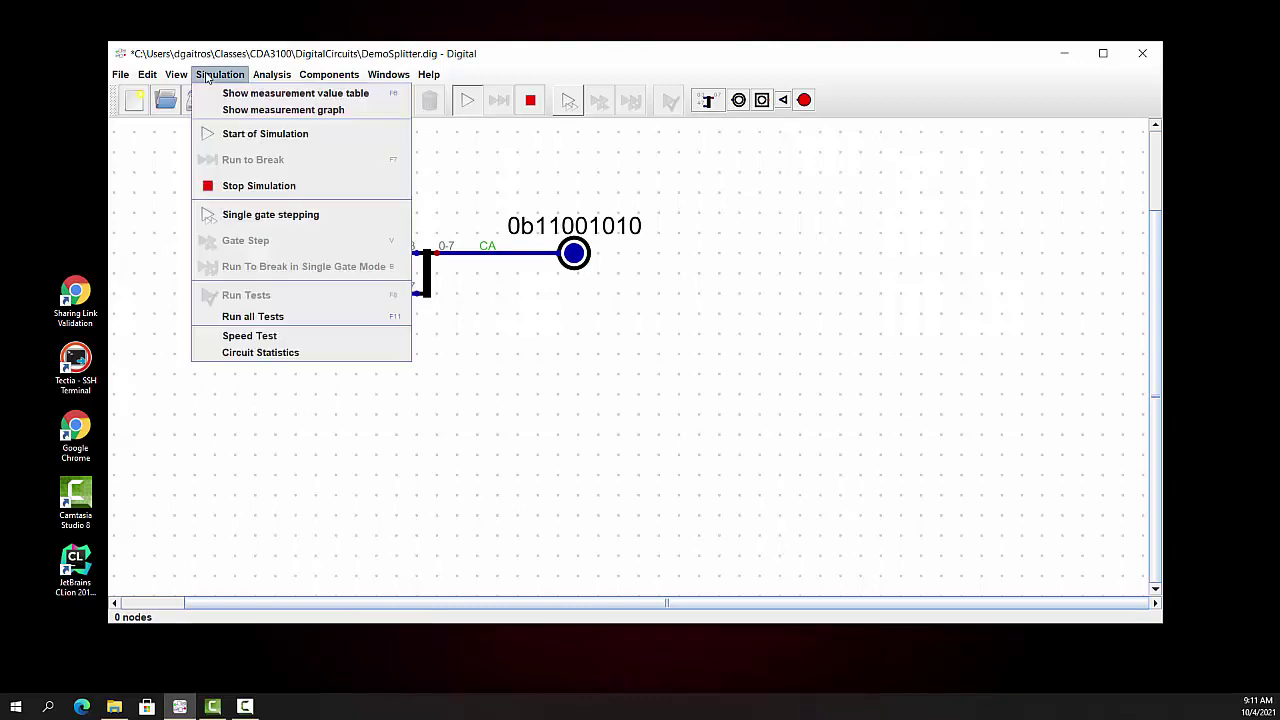
pyautogui.click(245, 186)
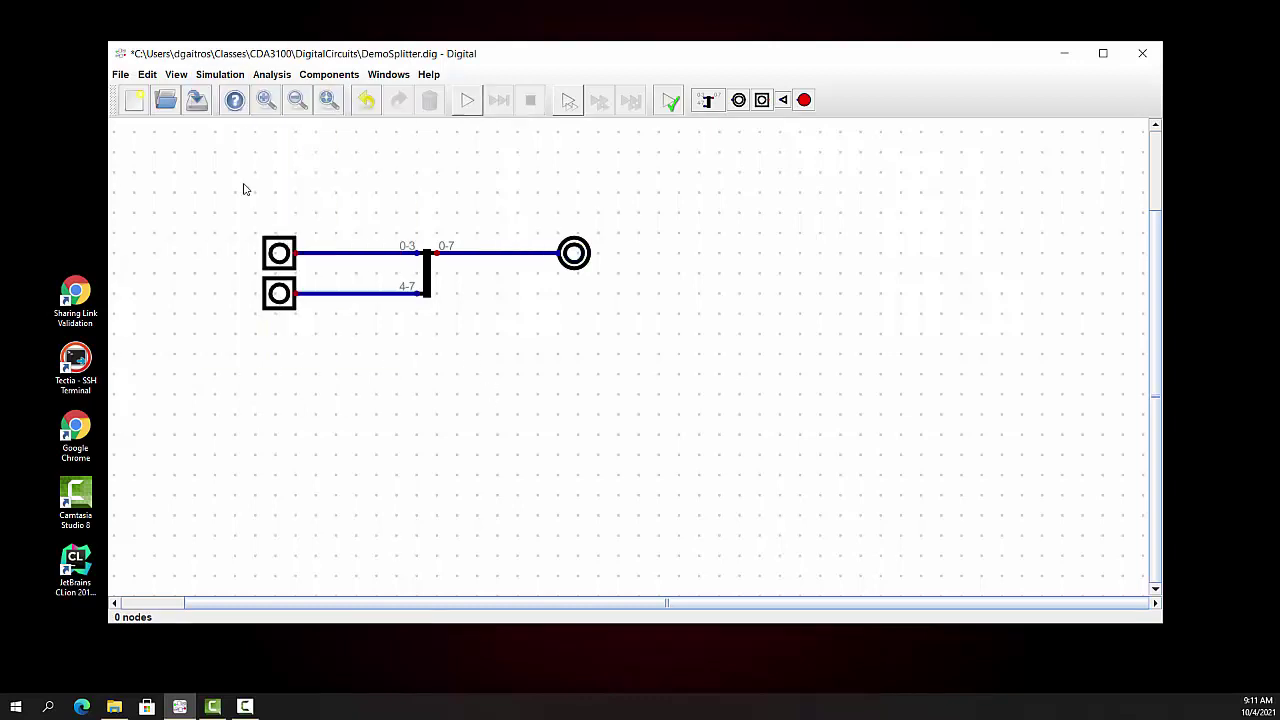
# Delete the whole circuit and place a new splitter on the canvas
pyautogui.moveTo(199, 190); pyautogui.dragTo(773, 345)
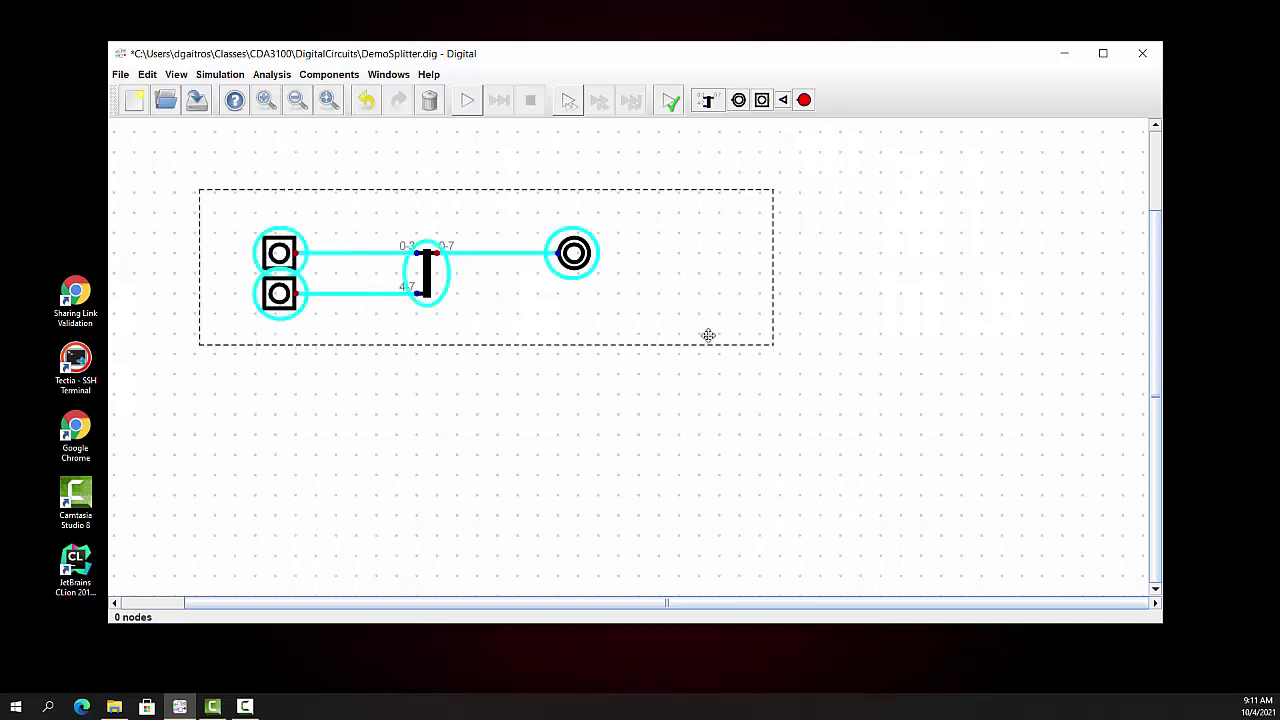
pyautogui.press('Delete')
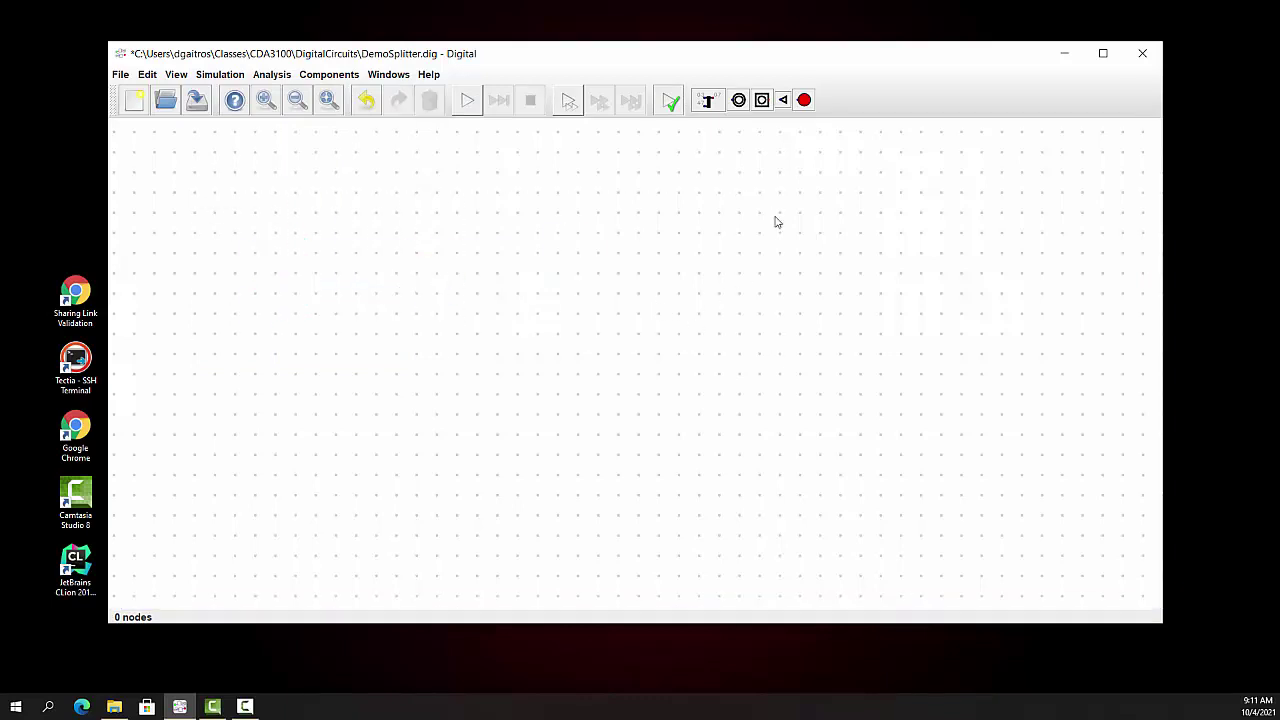
pyautogui.click(708, 101)
pyautogui.click(487, 275)
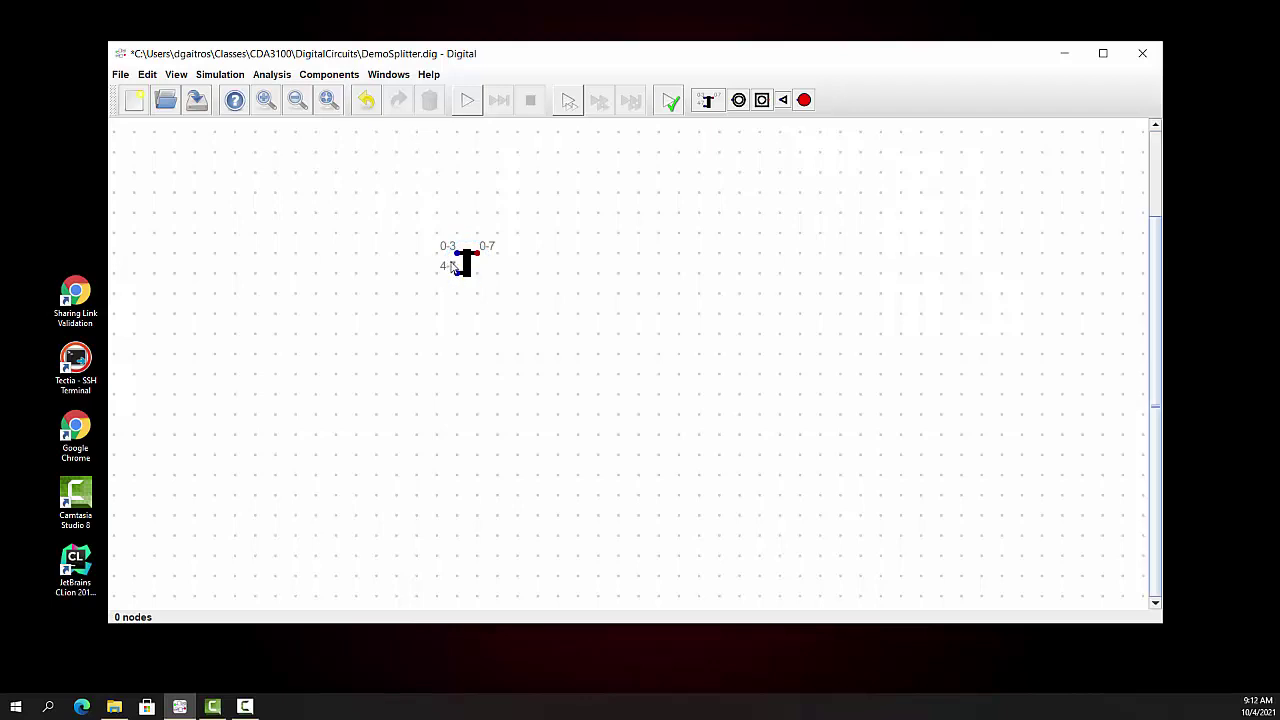
pyautogui.moveTo(466, 265); pyautogui.dragTo(455, 267)
# Set the splitter's input splitting to 1,1,1,1,1,1,1,1 with spreading 2
pyautogui.rightClick(459, 266)
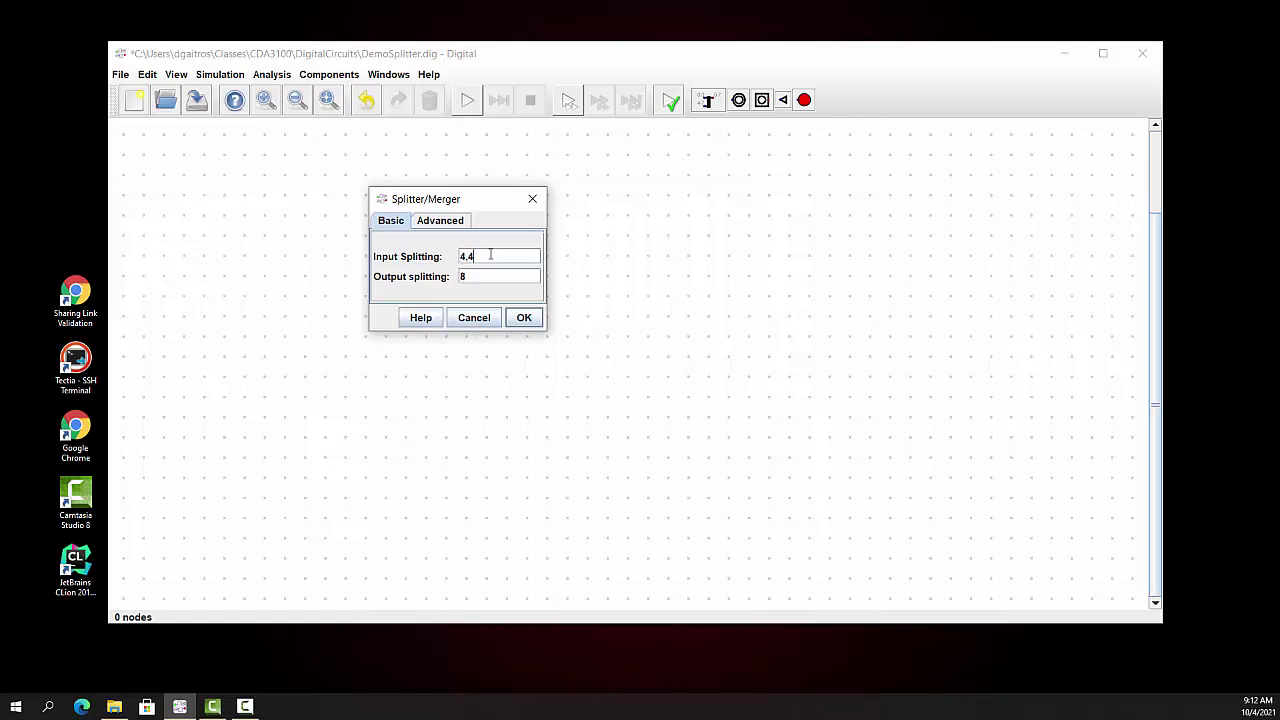
pyautogui.moveTo(472, 256); pyautogui.dragTo(431, 255)
pyautogui.write('1,1,1,1,1,1,1,1')
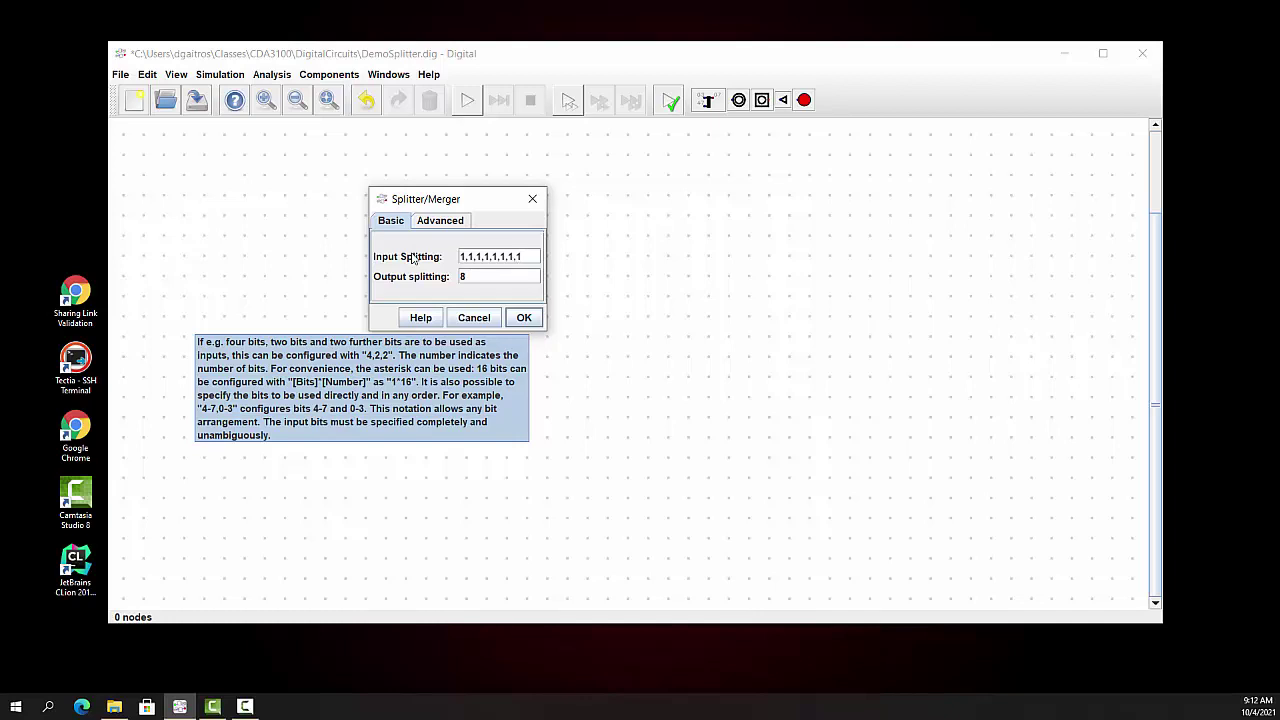
pyautogui.click(452, 221)
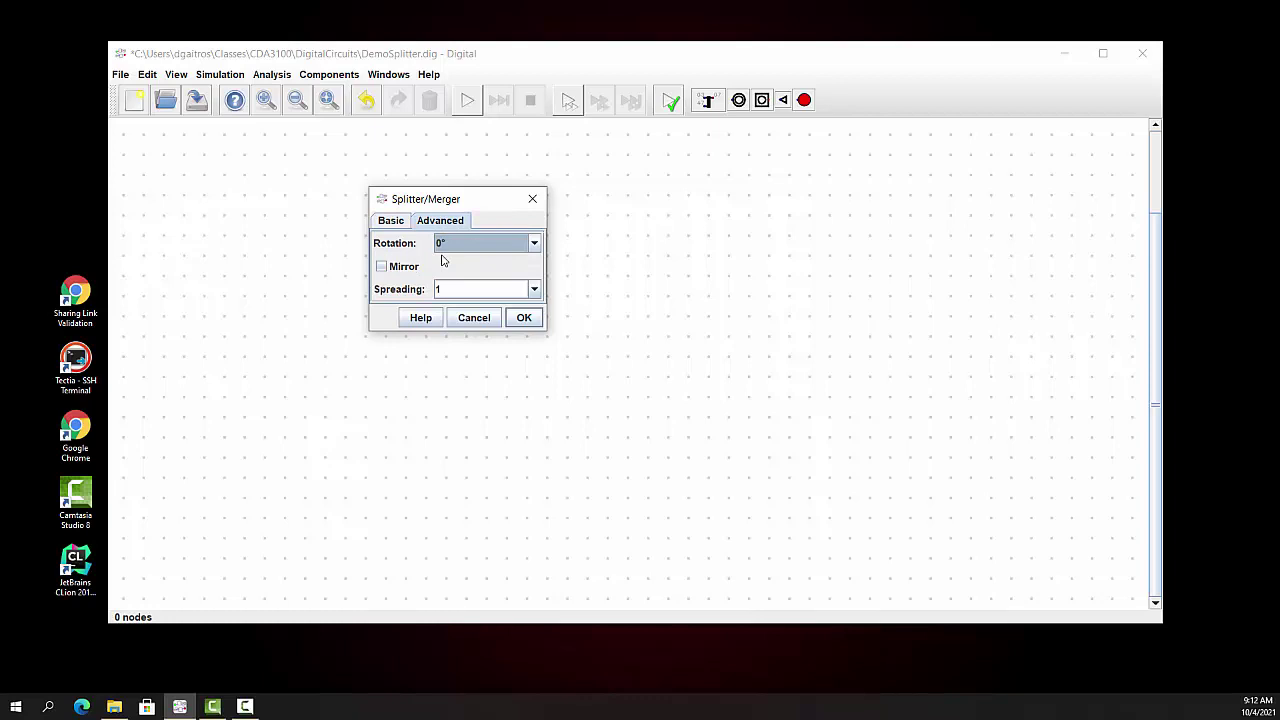
pyautogui.click(534, 291)
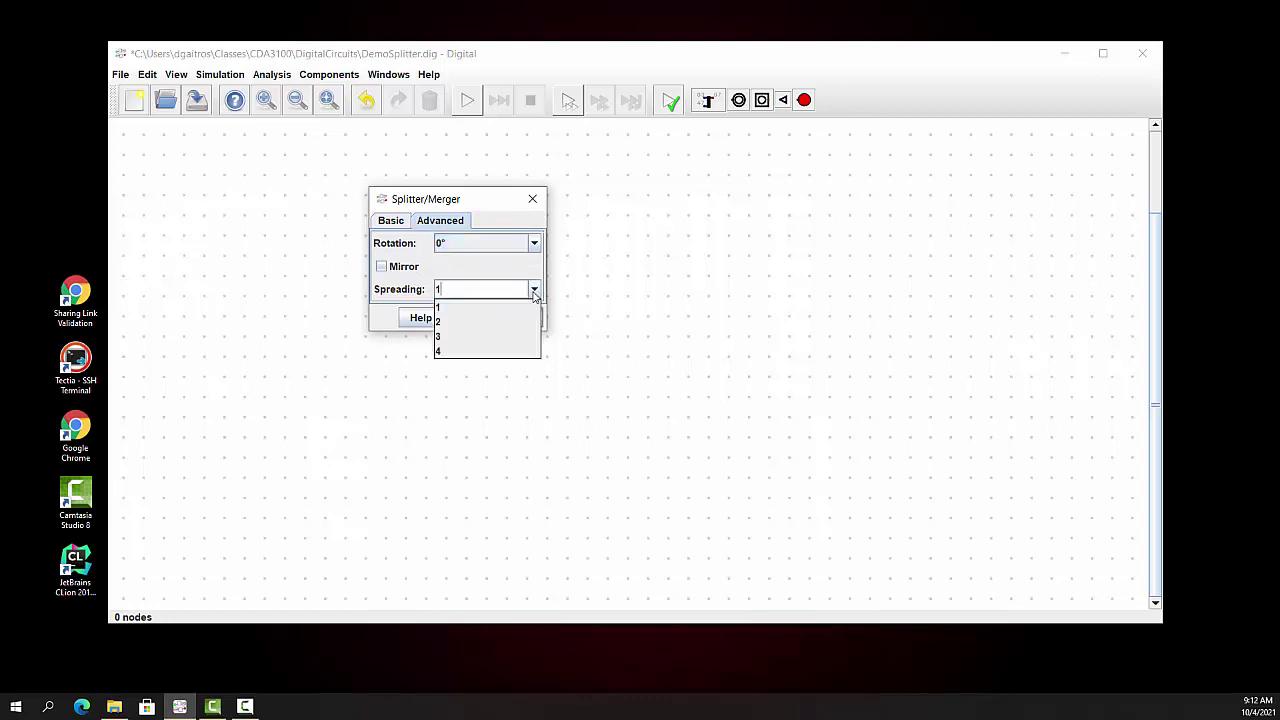
pyautogui.click(494, 330)
pyautogui.click(521, 320)
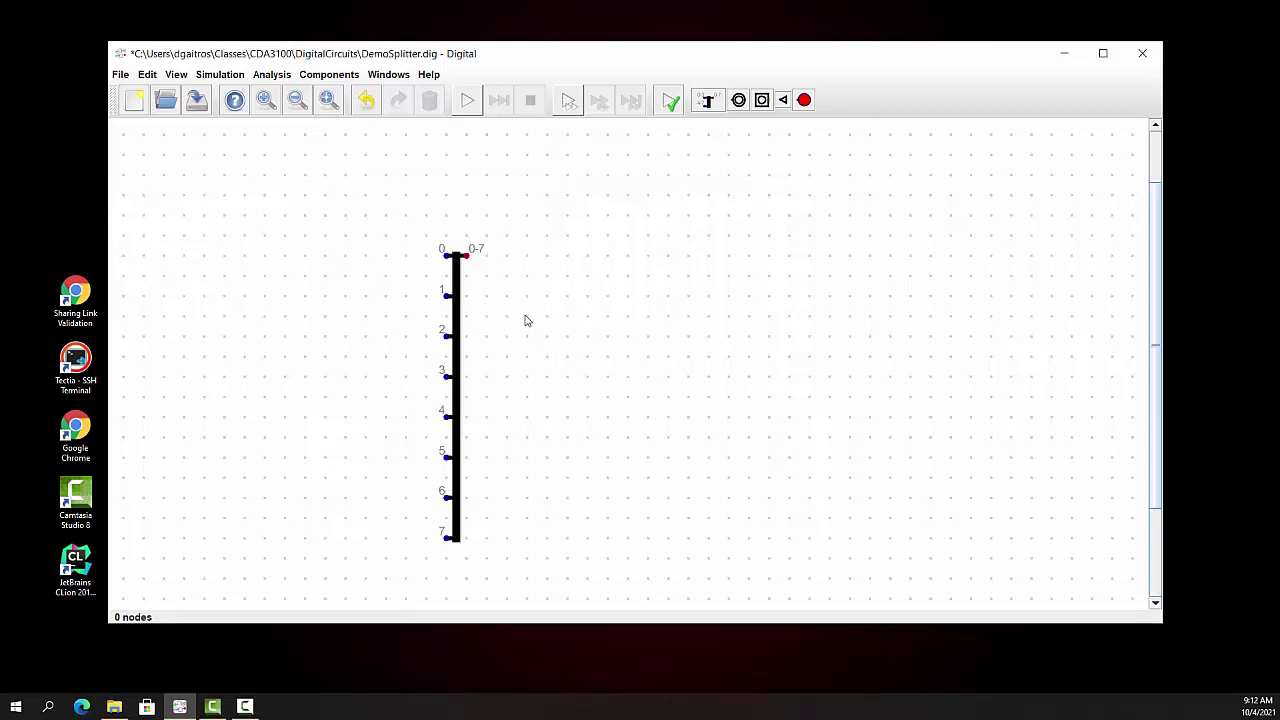
# Place a second splitter right of the merger with input 8 and output 1,1,1,1,1,1,1,1
pyautogui.click(707, 100)
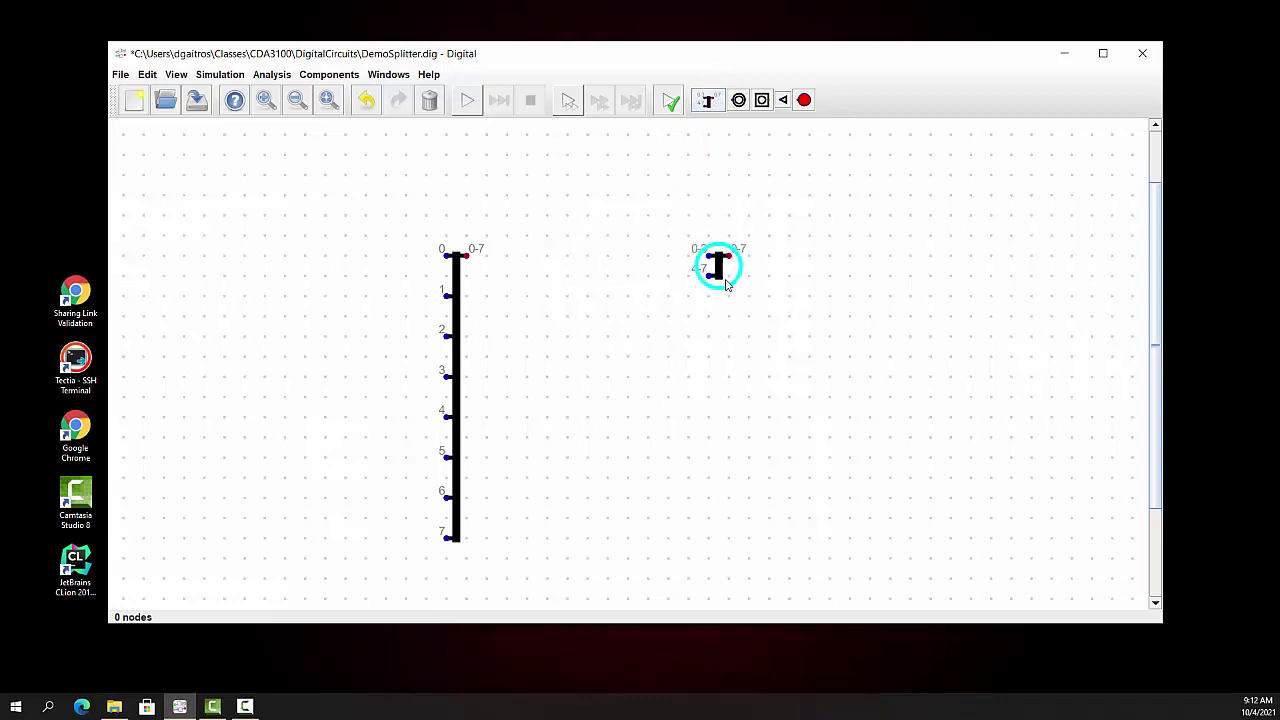
pyautogui.click(718, 276)
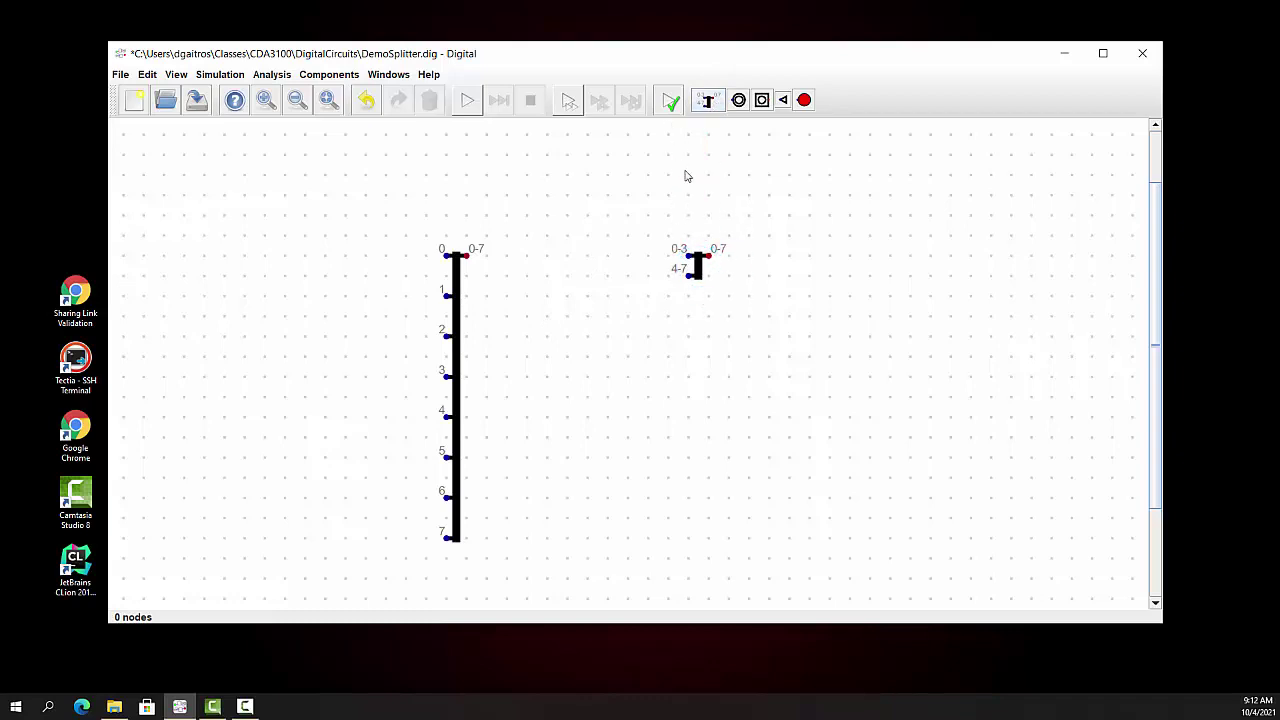
pyautogui.click(697, 268)
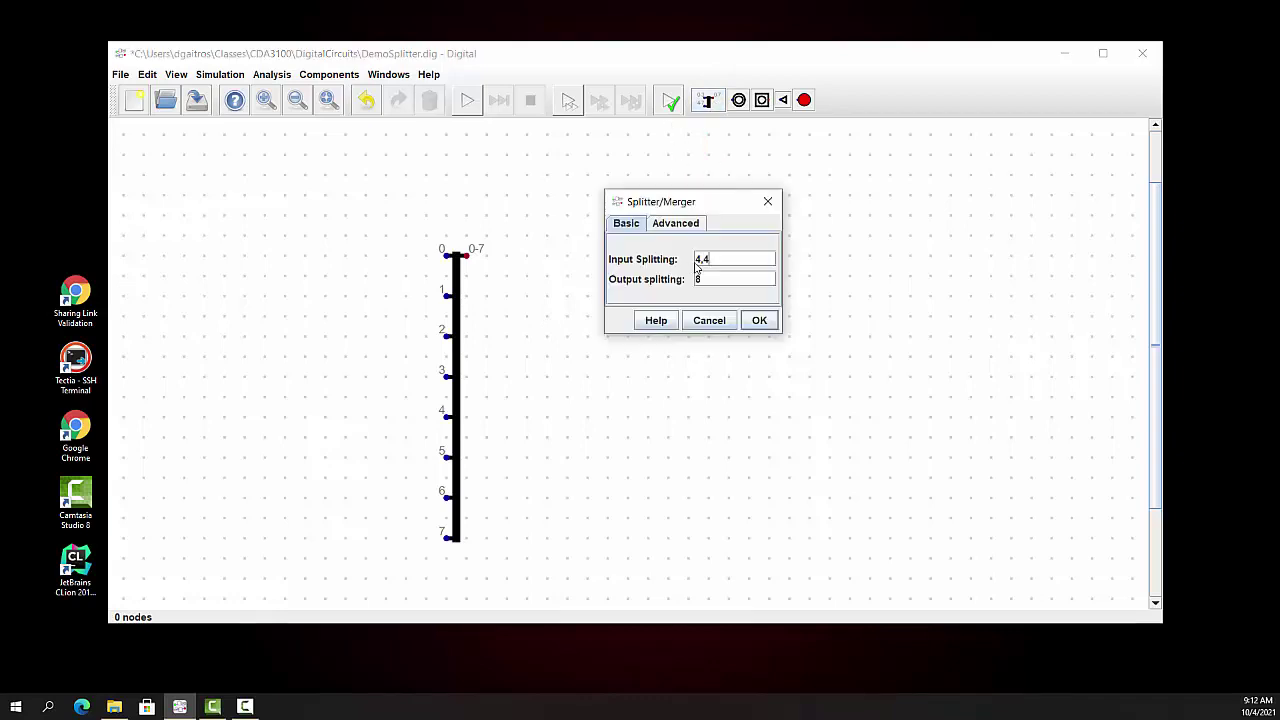
pyautogui.moveTo(720, 257); pyautogui.dragTo(698, 254)
pyautogui.write('8')
pyautogui.write('1,1,1,1,1,1,1,1')
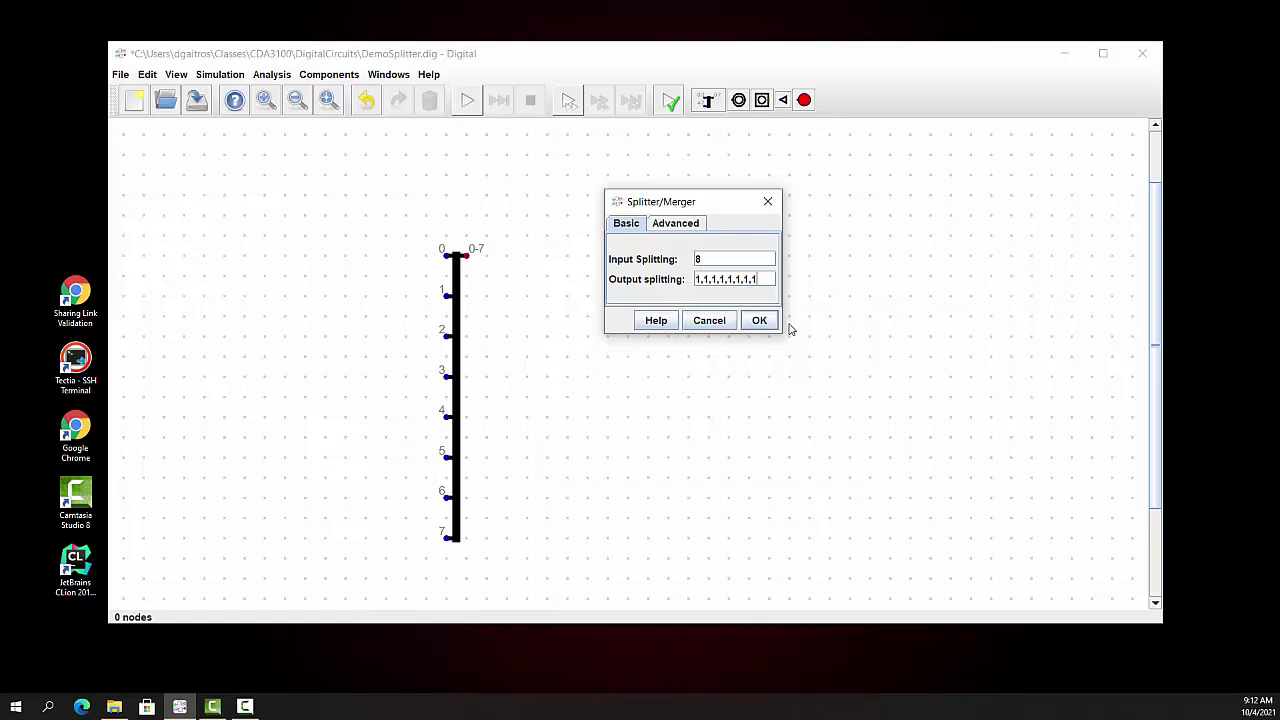
pyautogui.click(758, 320)
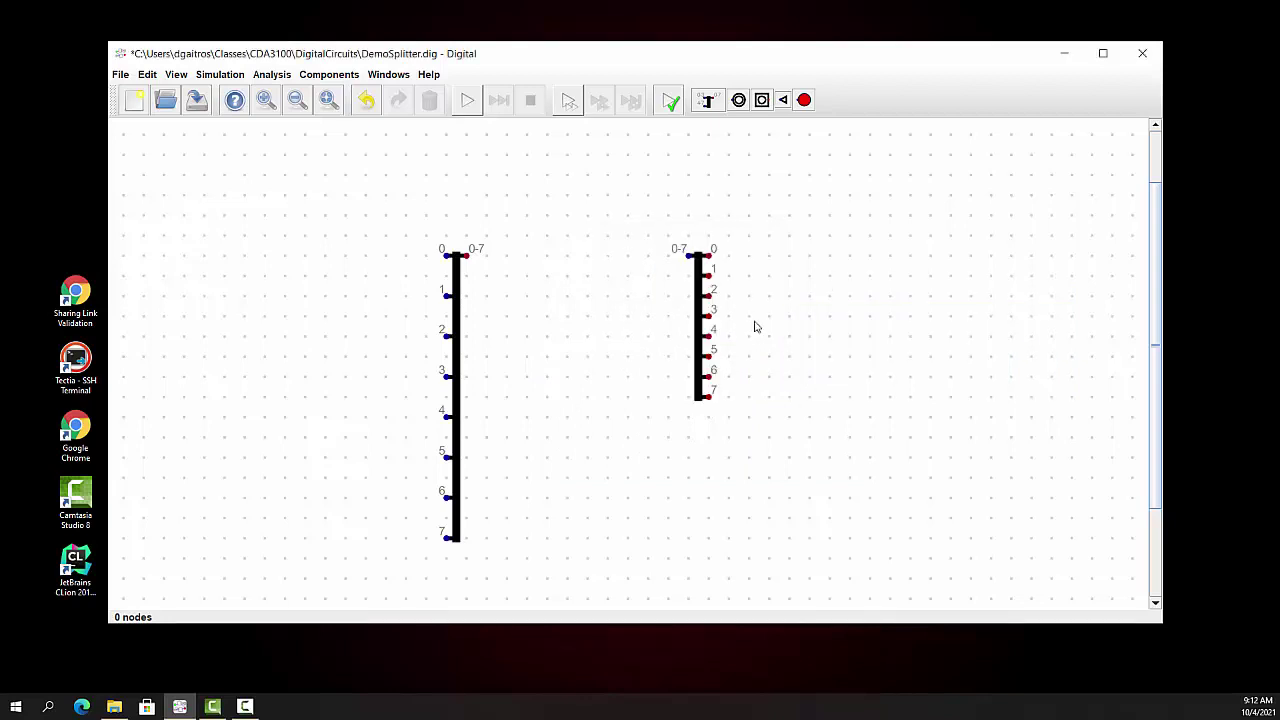
# Set the right splitter's pin spreading to 2
pyautogui.rightClick(708, 276)
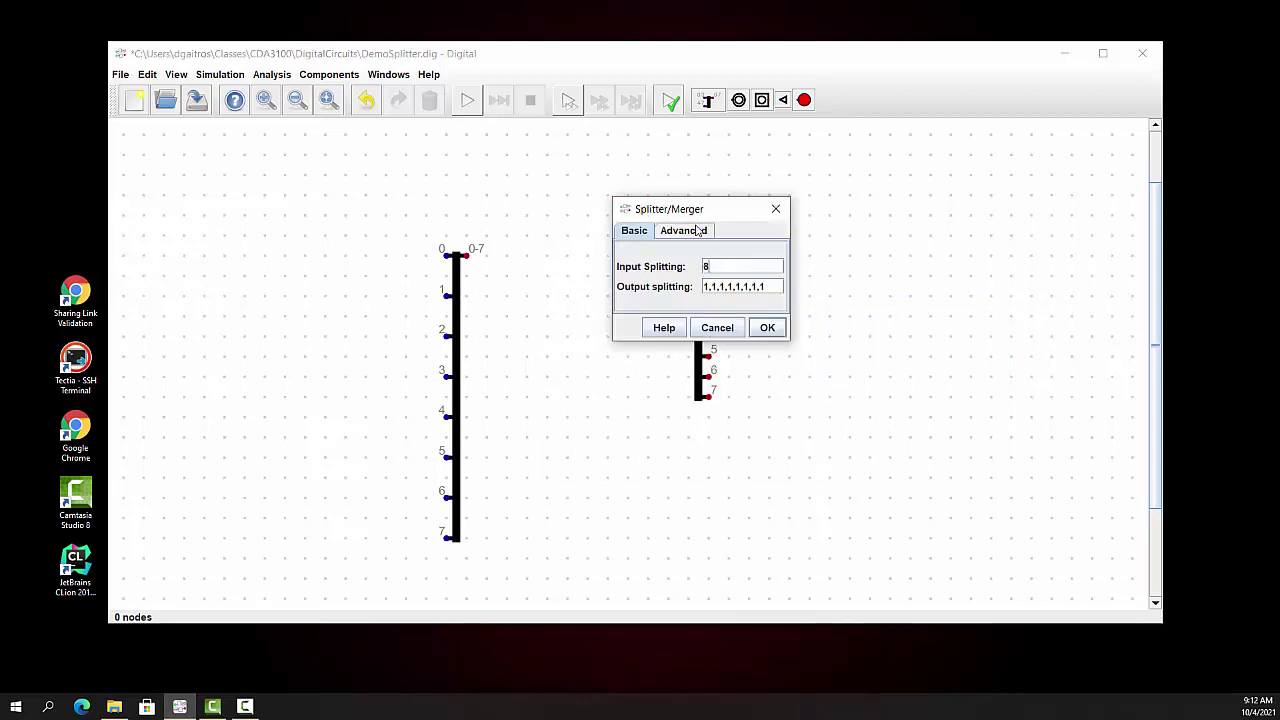
pyautogui.click(697, 230)
pyautogui.click(778, 300)
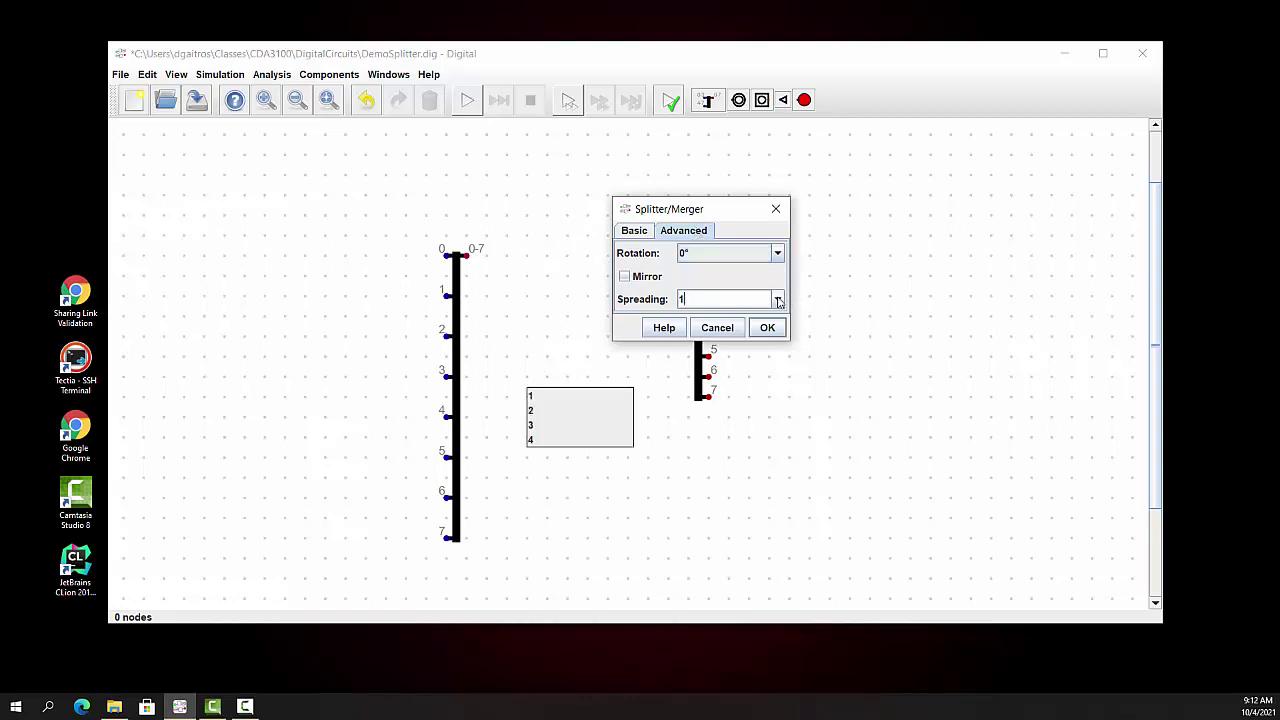
pyautogui.click(532, 411)
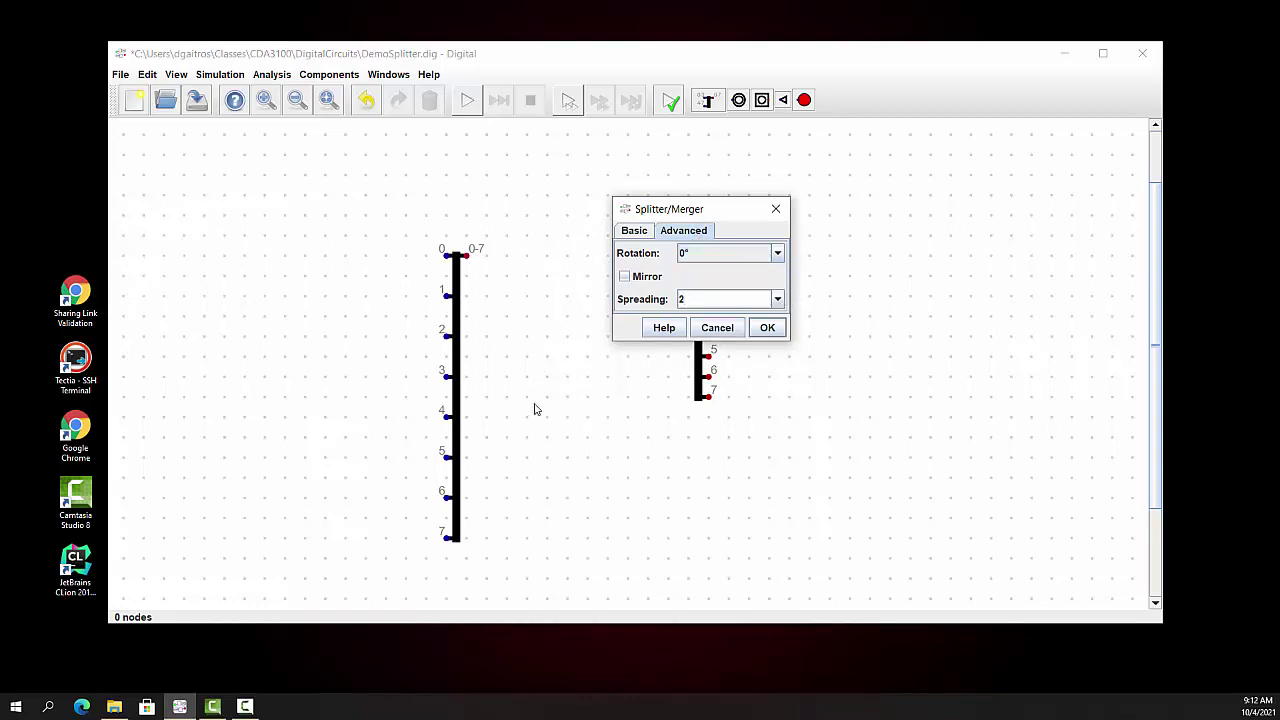
pyautogui.click(777, 331)
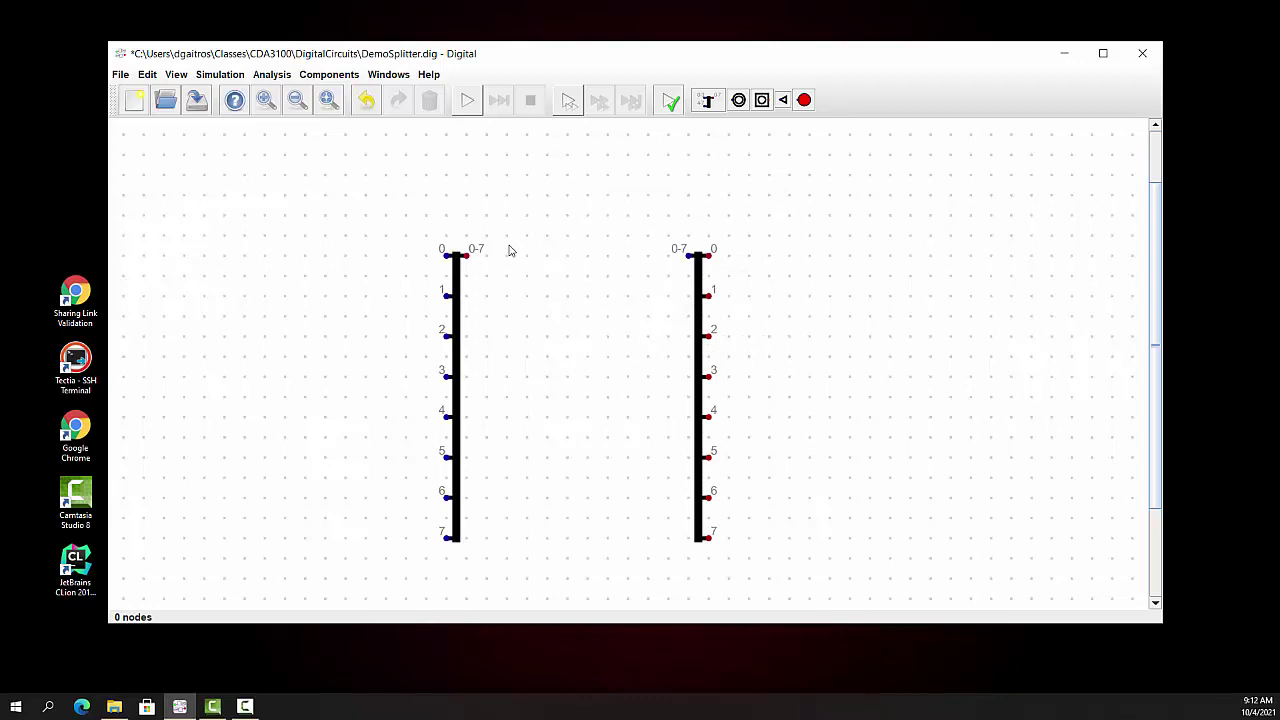
# Wire the merger's 0-7 output to the splitter's input and place an LED beside bit 0
pyautogui.click(466, 256)
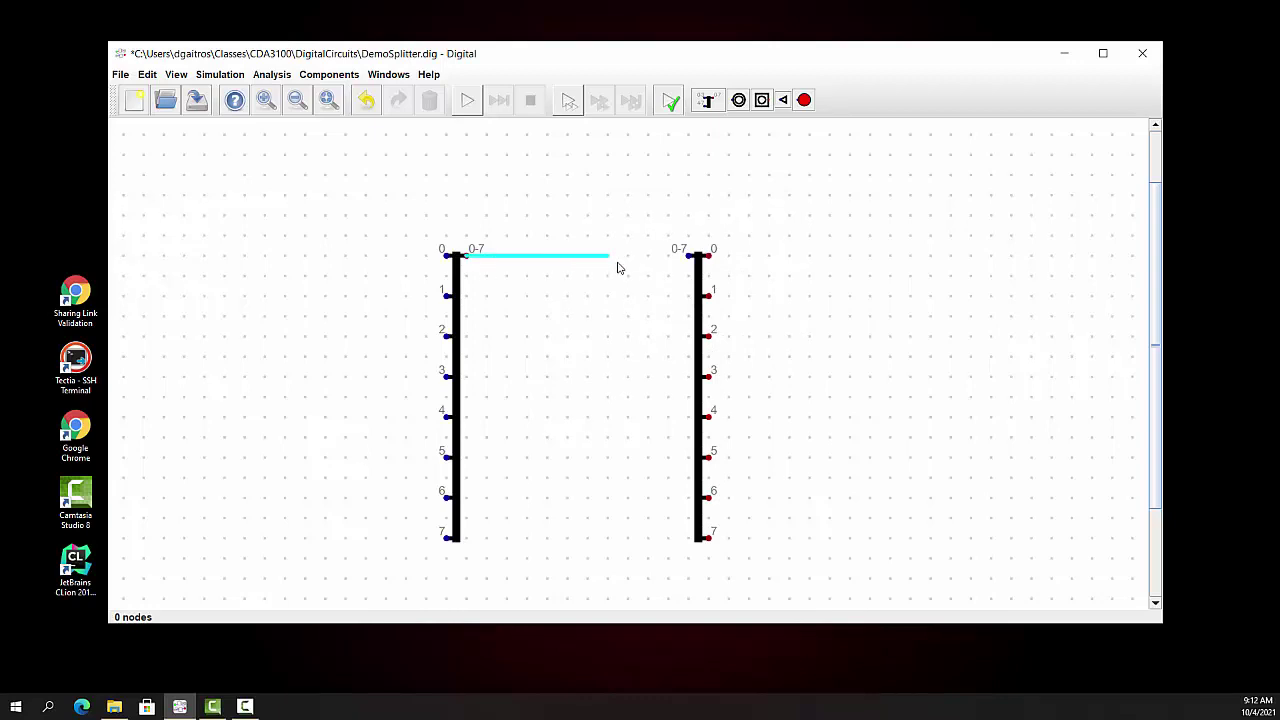
pyautogui.click(683, 260)
pyautogui.click(804, 100)
pyautogui.click(818, 266)
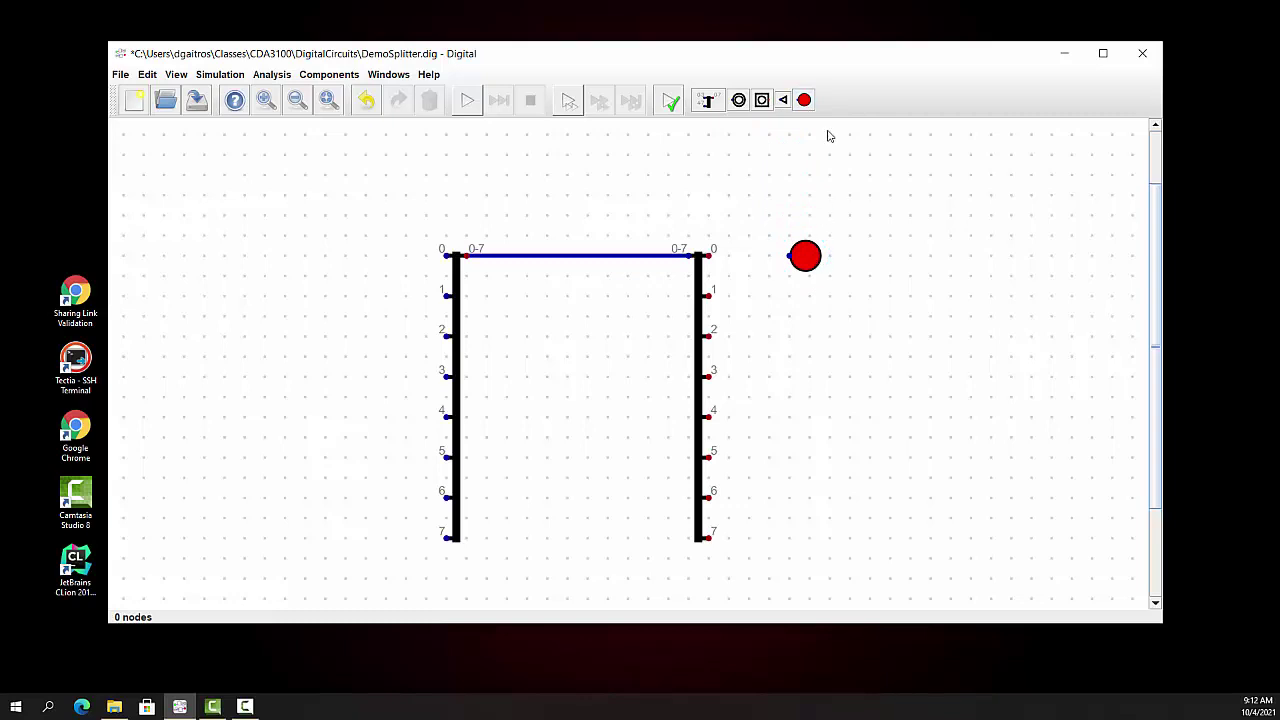
# Duplicate the LED seven times, stacking copies beside splitter outputs 1 through 7
pyautogui.click(798, 256)
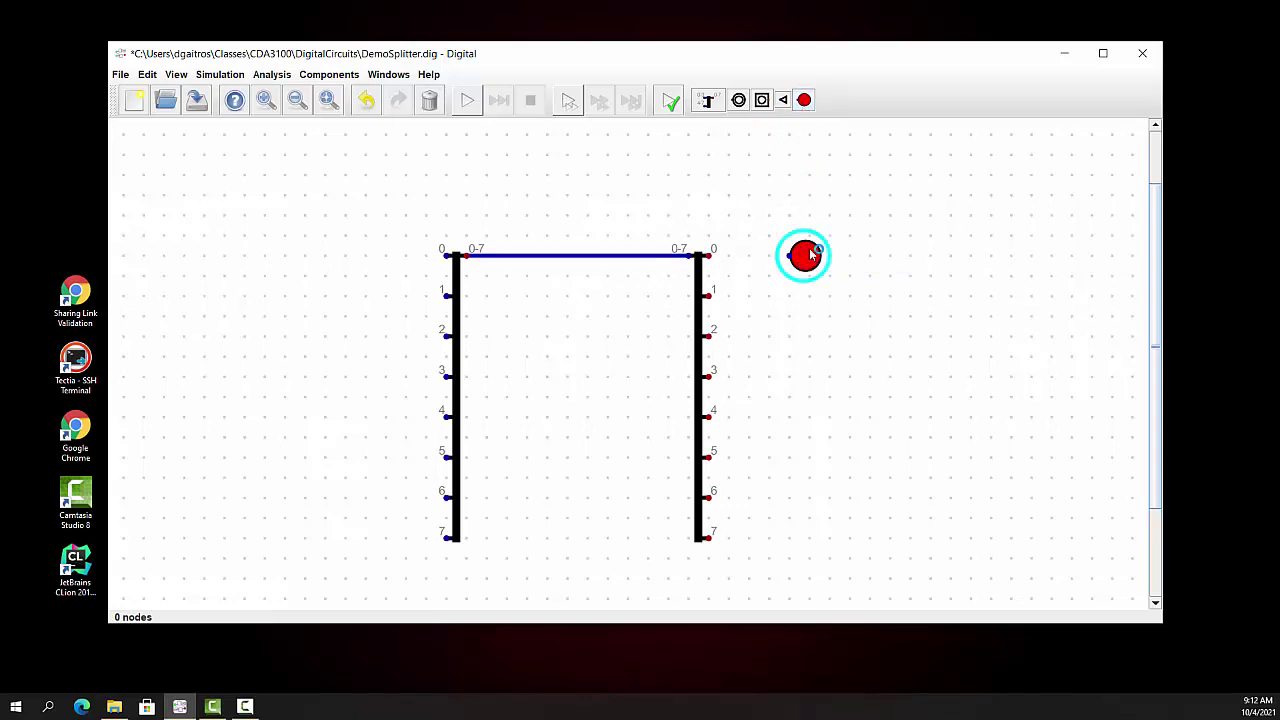
pyautogui.press('l')
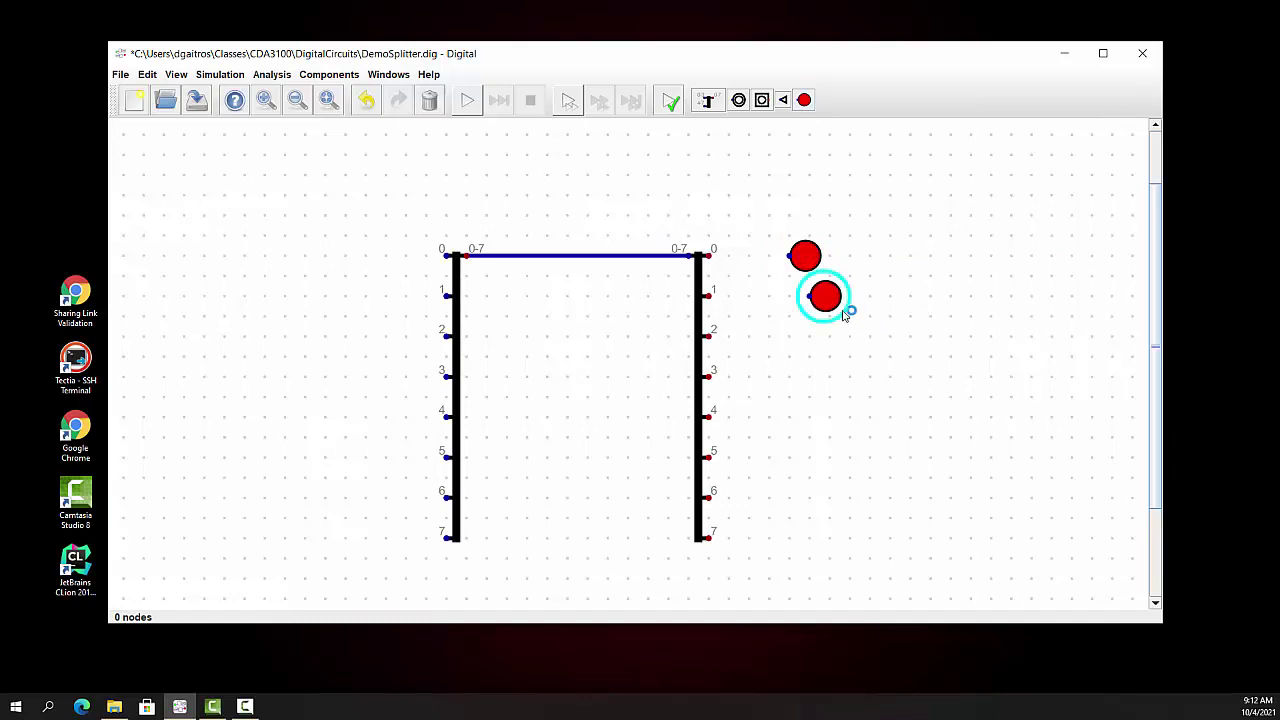
pyautogui.click(836, 281)
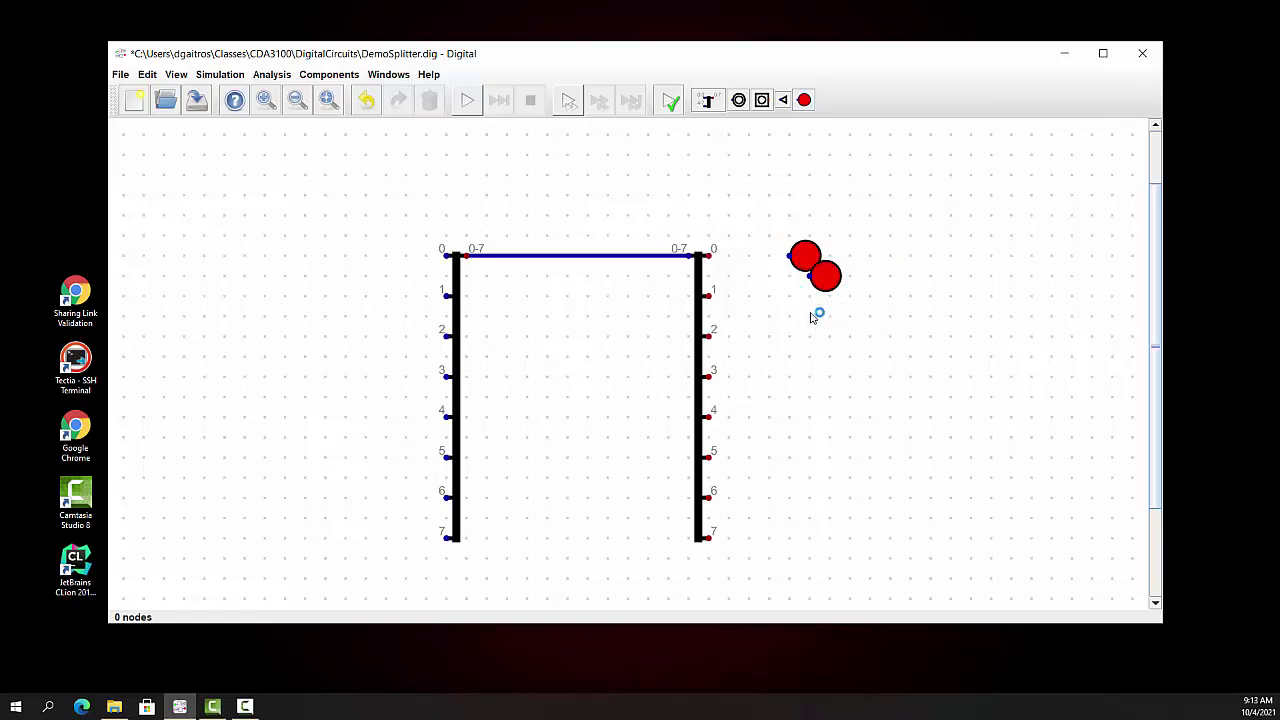
pyautogui.moveTo(830, 288); pyautogui.dragTo(808, 305)
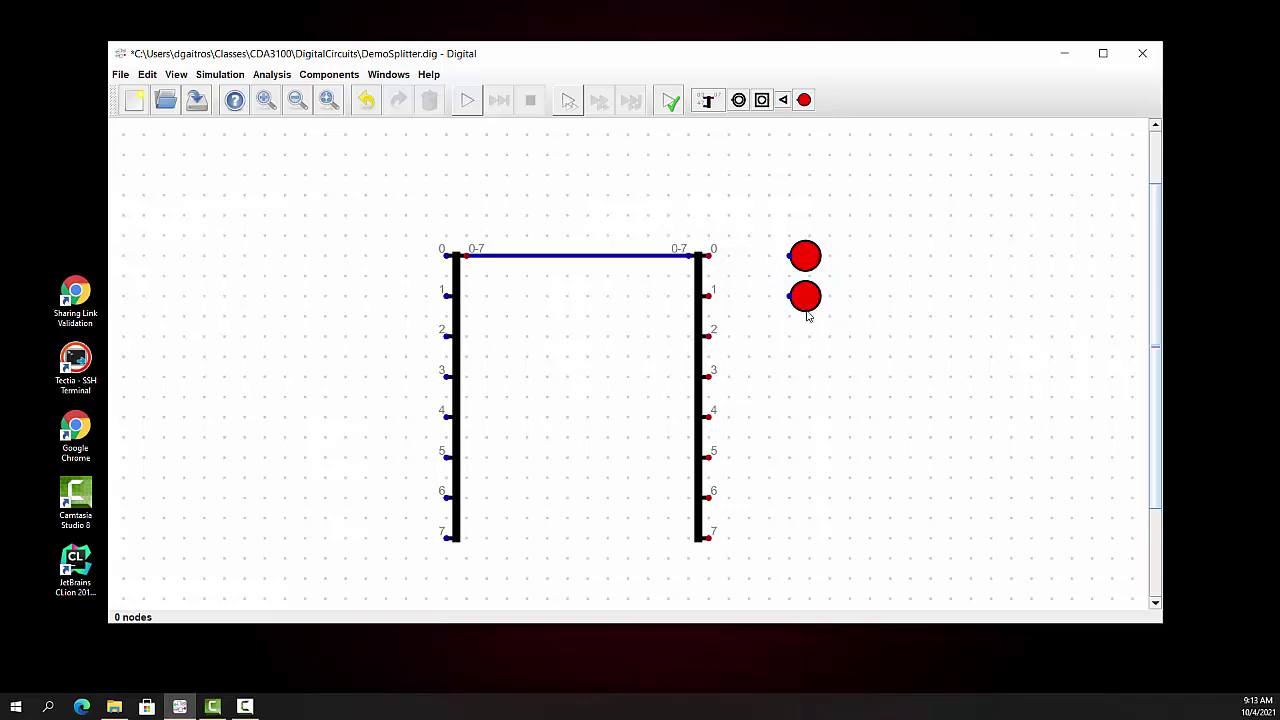
pyautogui.press('l')
pyautogui.click(813, 352)
pyautogui.press('l')
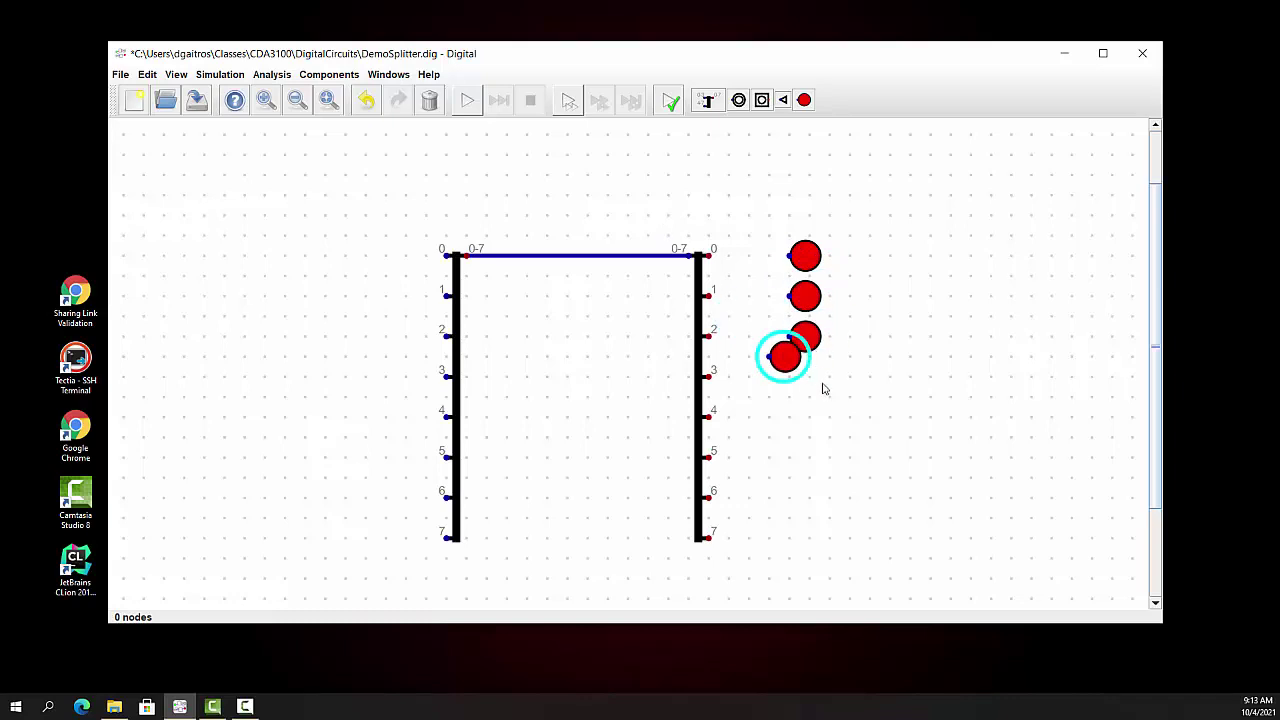
pyautogui.click(825, 398)
pyautogui.press('l')
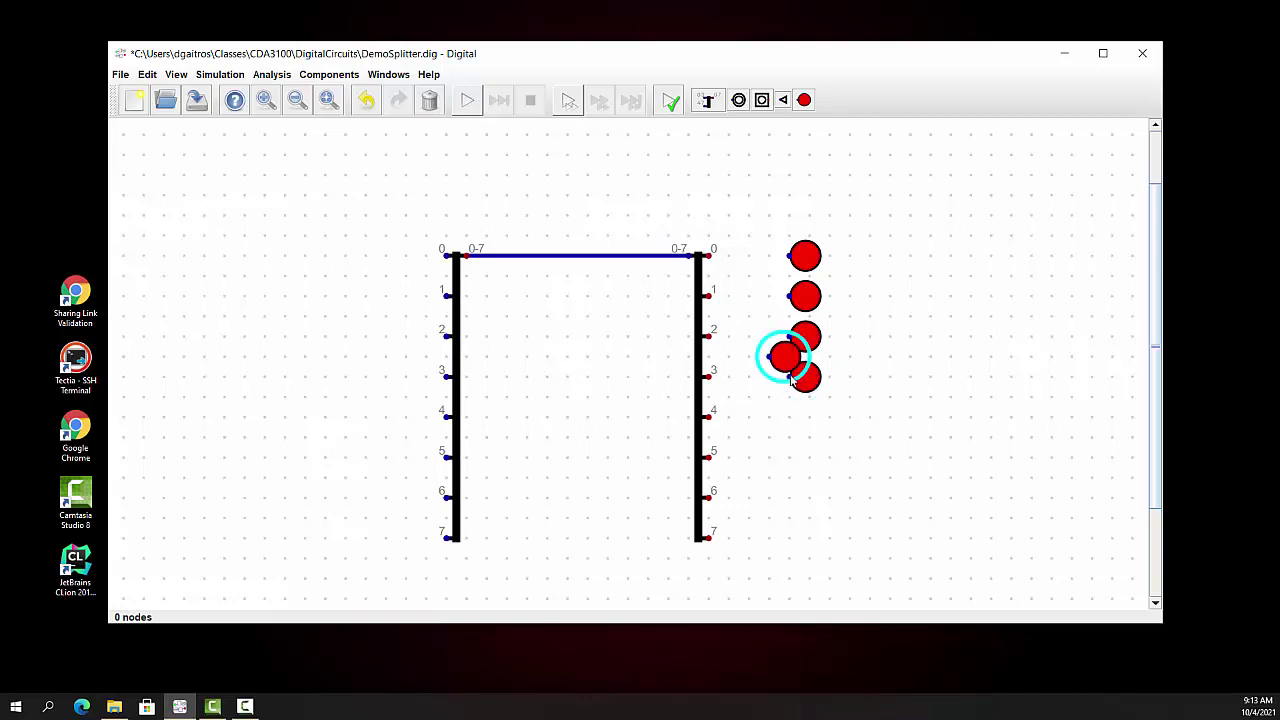
pyautogui.click(813, 432)
pyautogui.press('l')
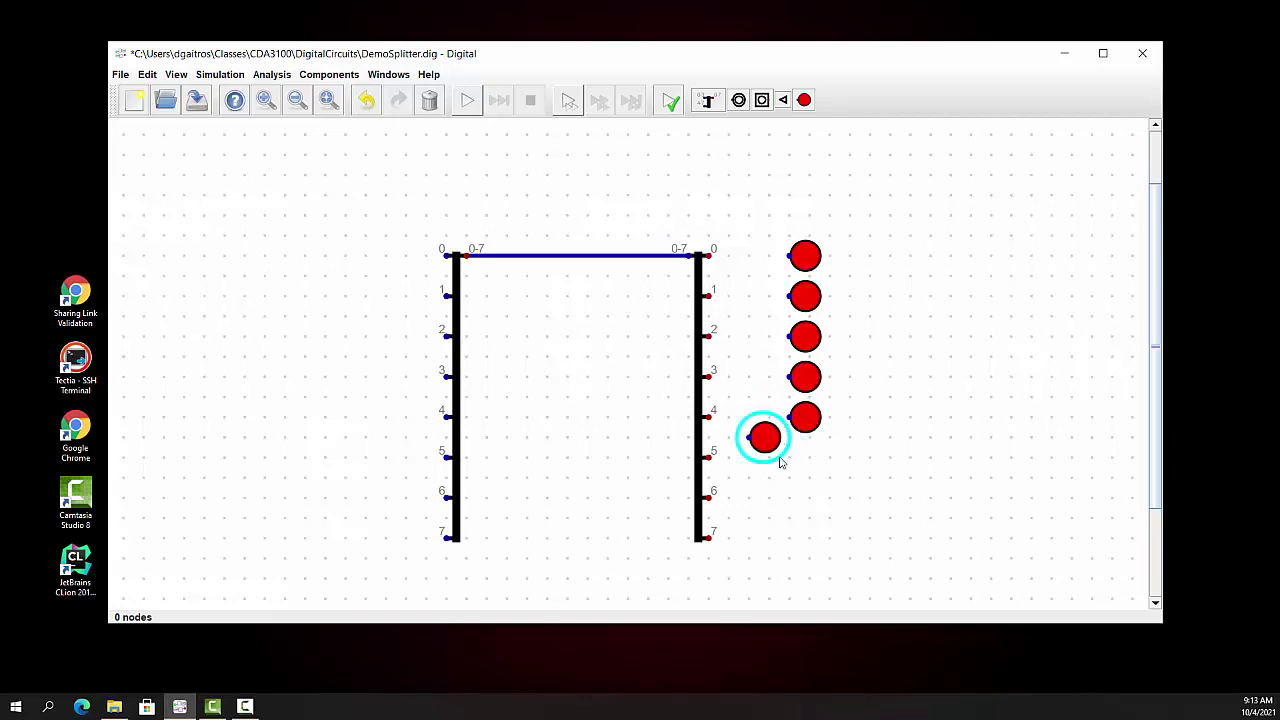
pyautogui.click(817, 475)
pyautogui.press('l')
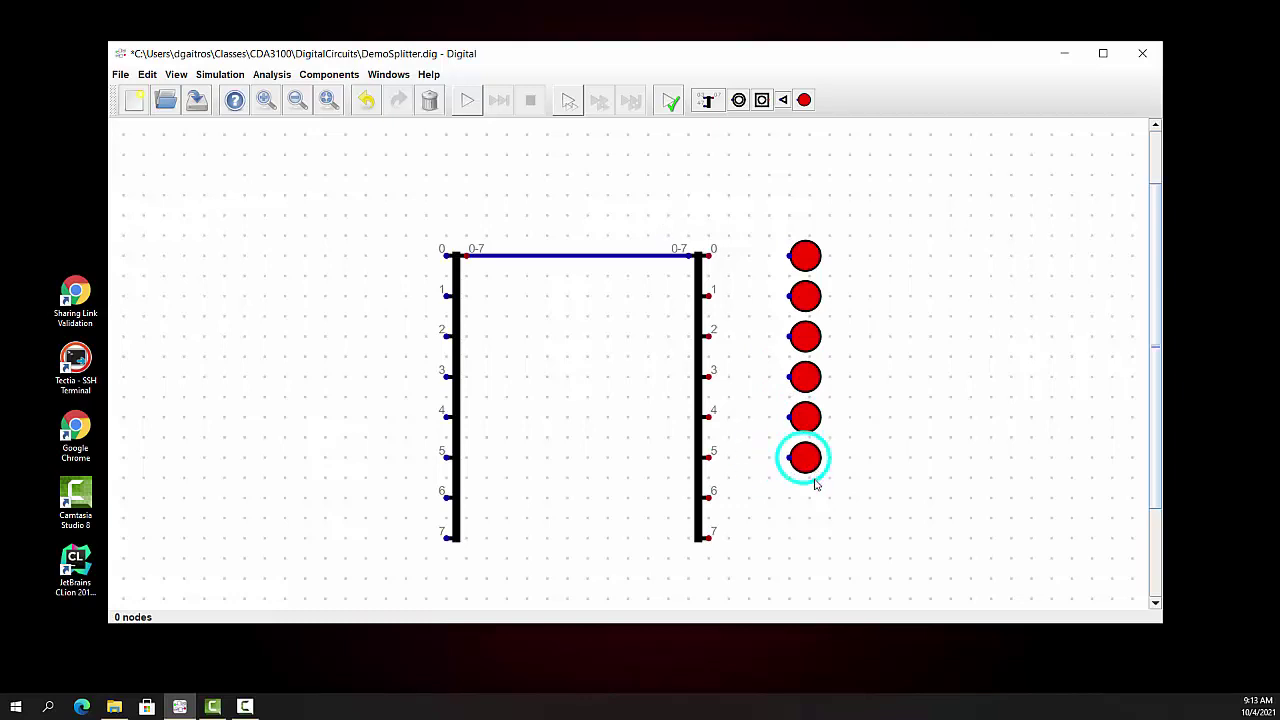
pyautogui.click(826, 510)
pyautogui.press('l')
pyautogui.click(816, 542)
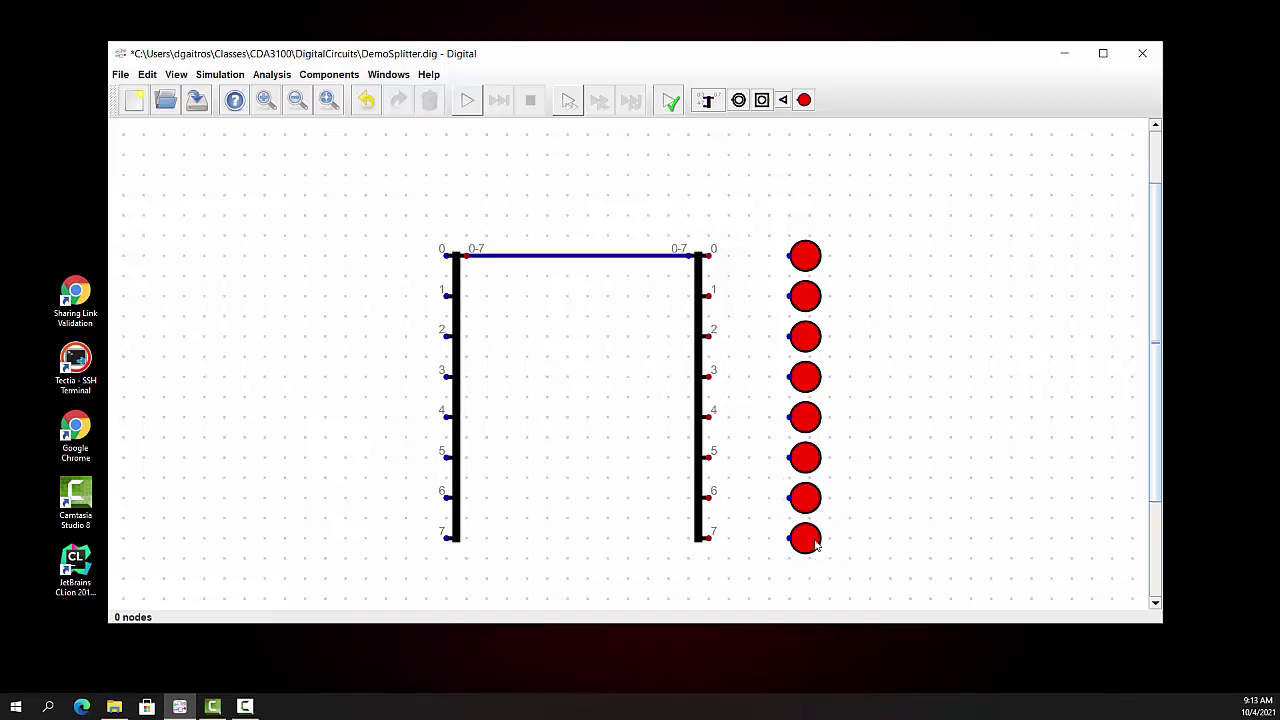
pyautogui.click(708, 540)
# Wire splitter outputs 7, 6, 5 and 4 to their matching LEDs
pyautogui.click(790, 540)
pyautogui.click(710, 498)
pyautogui.click(790, 498)
pyautogui.click(708, 459)
pyautogui.click(789, 460)
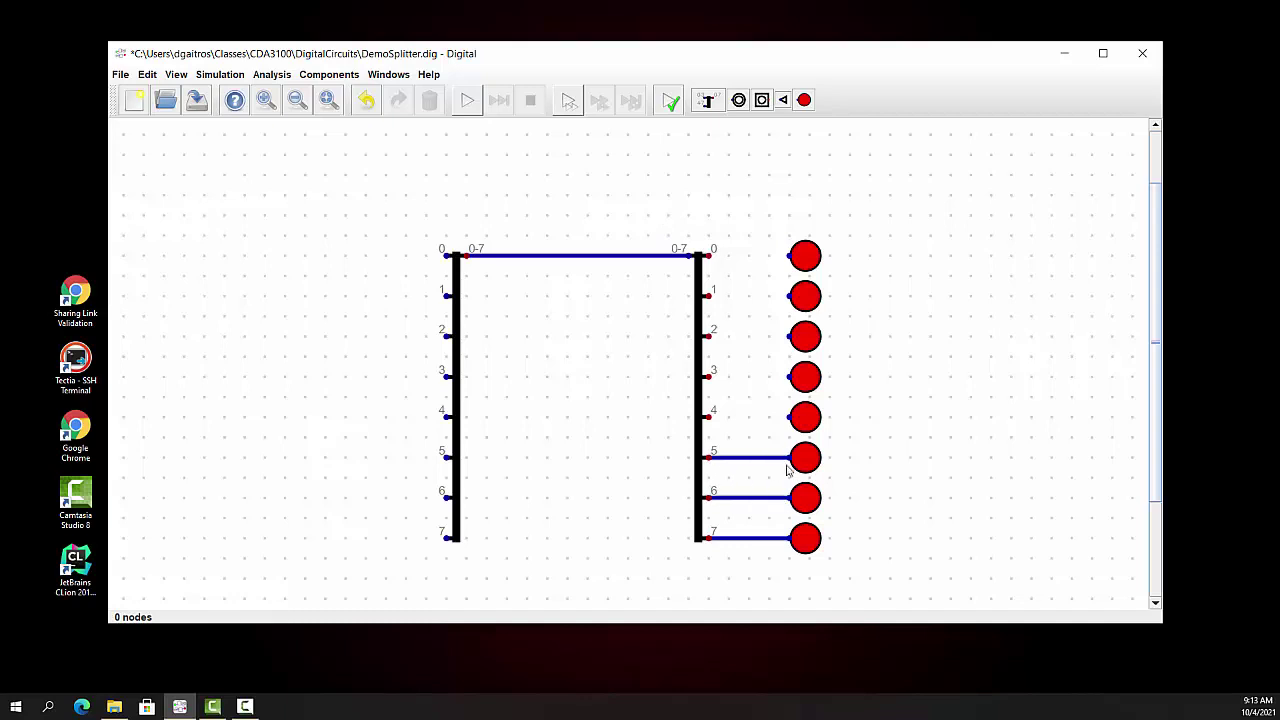
pyautogui.click(712, 419)
pyautogui.click(790, 421)
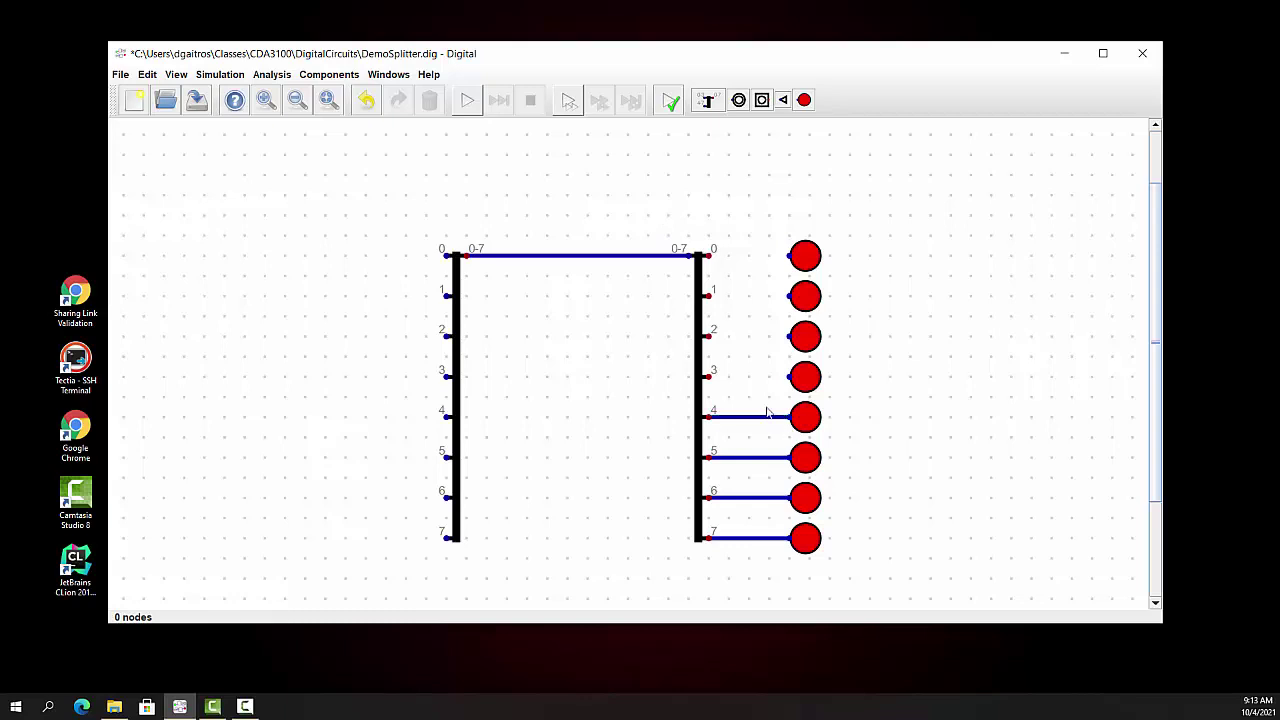
# Wire splitter outputs 3, 2, 1 and 0 to their matching LEDs
pyautogui.click(711, 378)
pyautogui.click(790, 378)
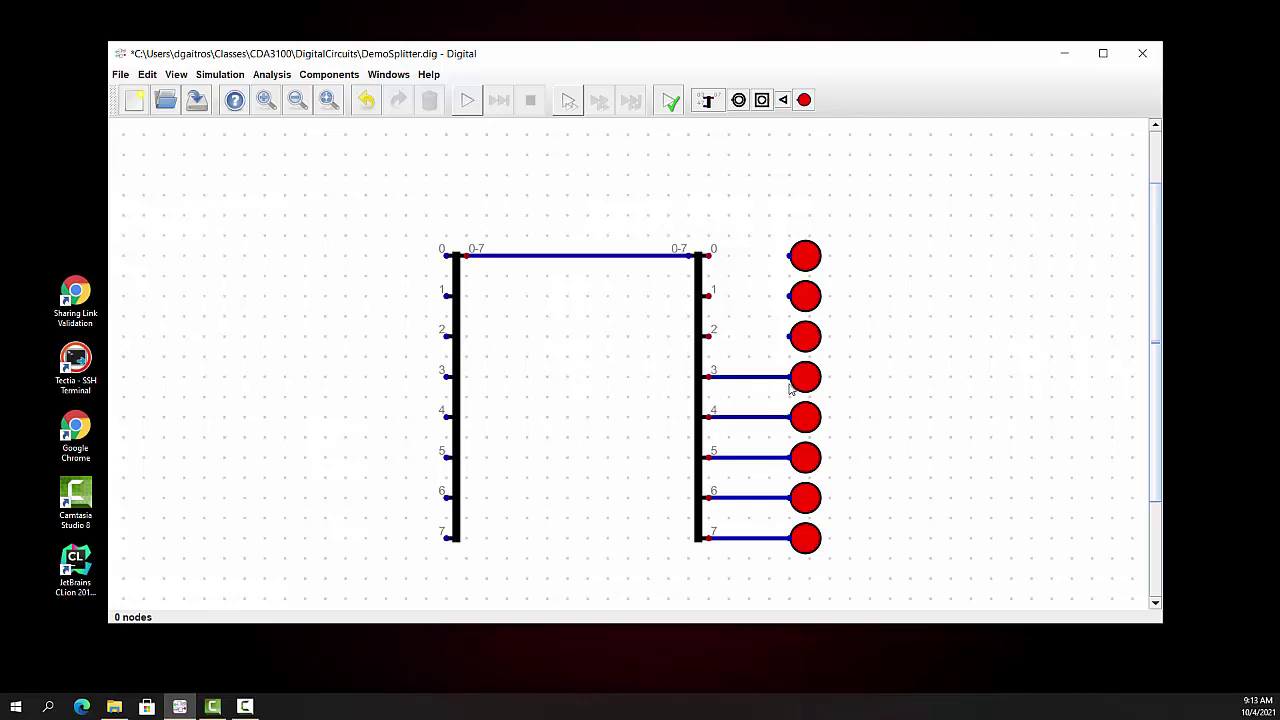
pyautogui.click(711, 337)
pyautogui.click(790, 337)
pyautogui.click(707, 296)
pyautogui.click(790, 297)
pyautogui.click(712, 257)
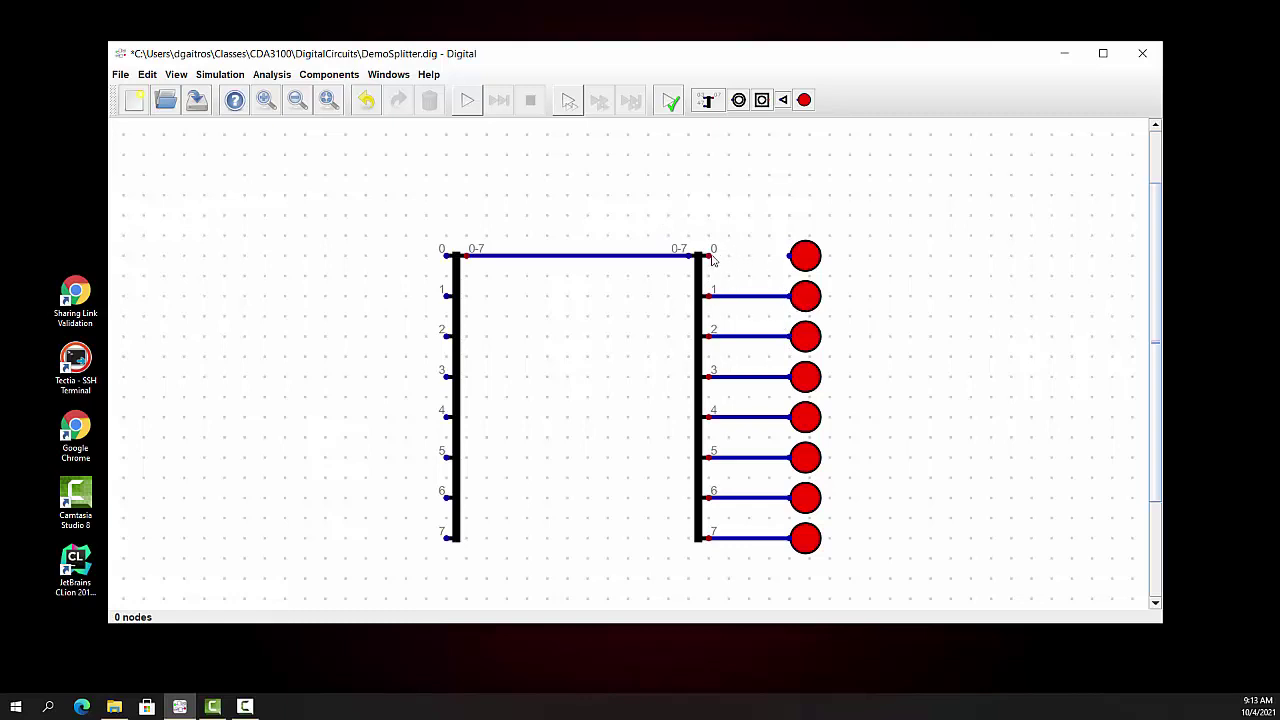
pyautogui.click(790, 257)
pyautogui.click(761, 100)
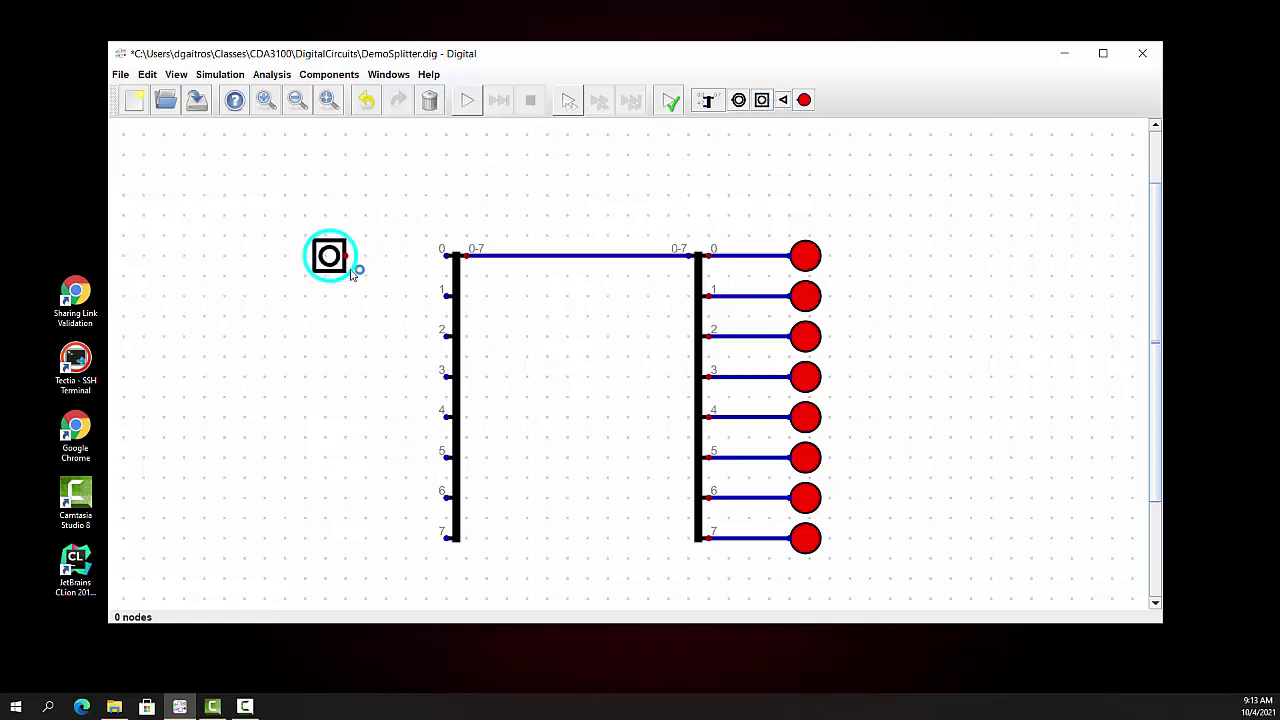
# Place a column of input switches left of the merger, aligned with inputs 0 through 7
pyautogui.click(352, 280)
pyautogui.click(345, 256)
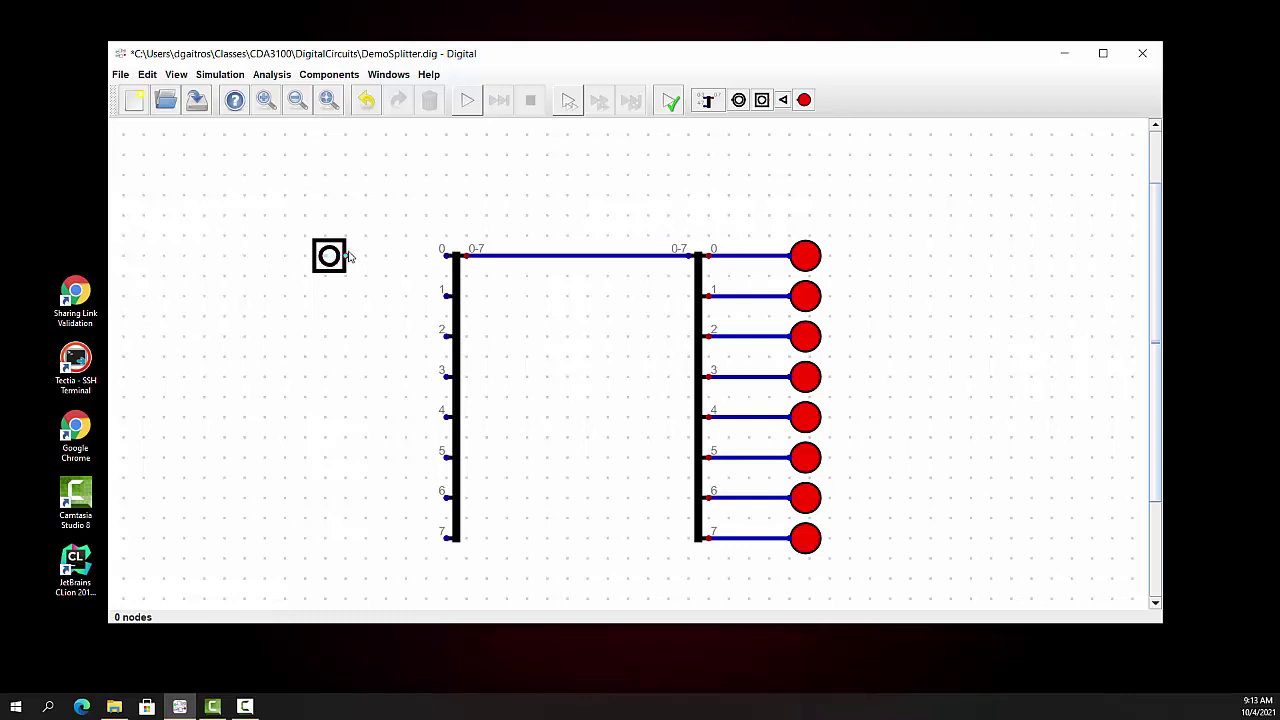
pyautogui.press('Escape')
pyautogui.click(334, 258)
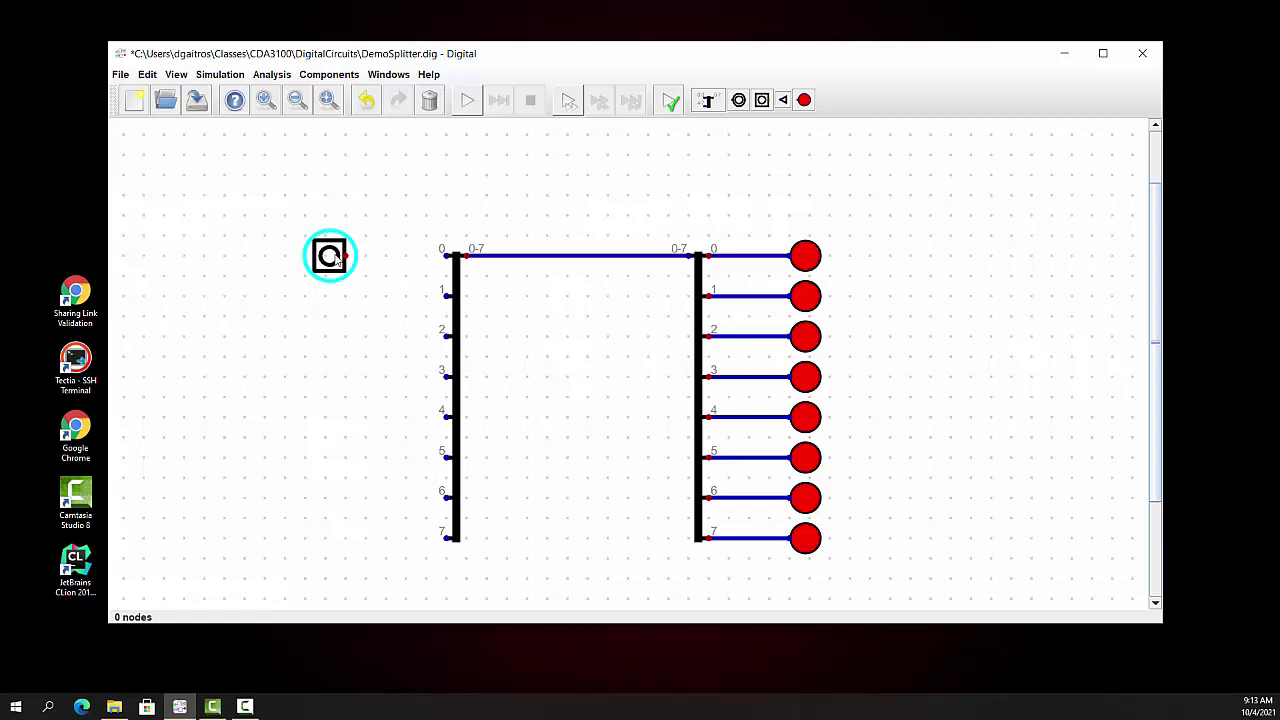
pyautogui.moveTo(335, 258); pyautogui.dragTo(347, 310)
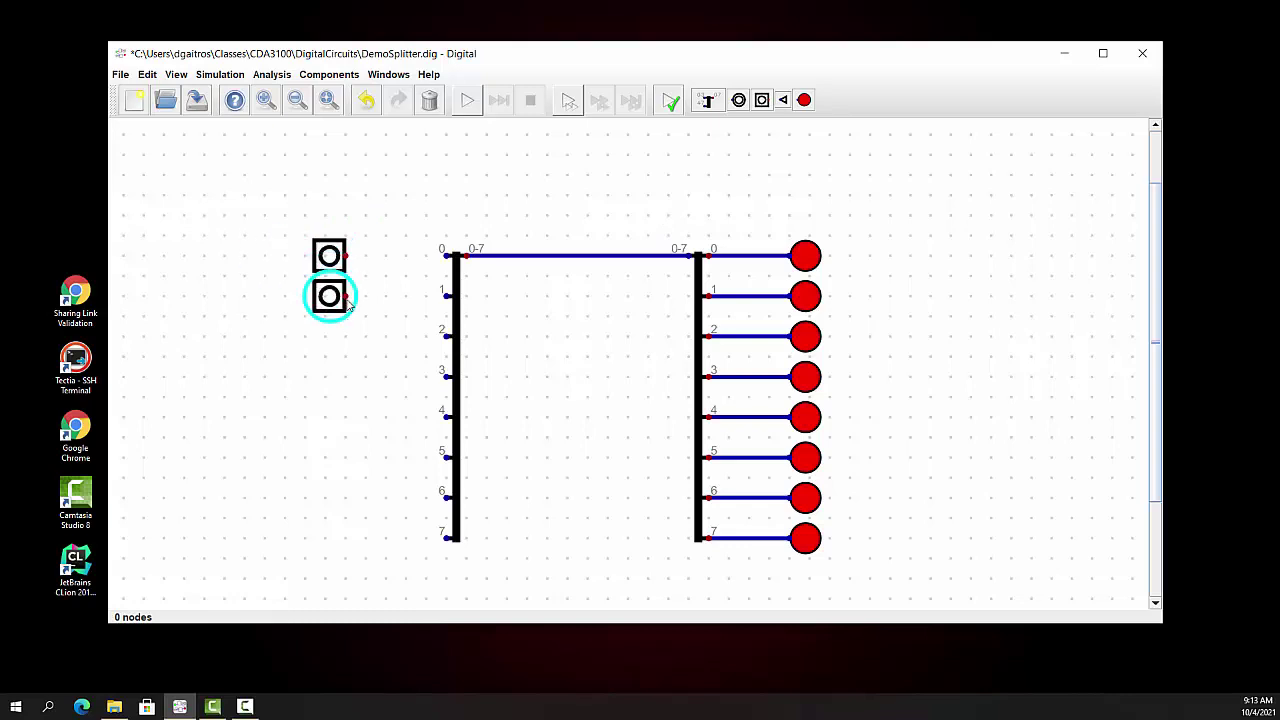
pyautogui.click(331, 334)
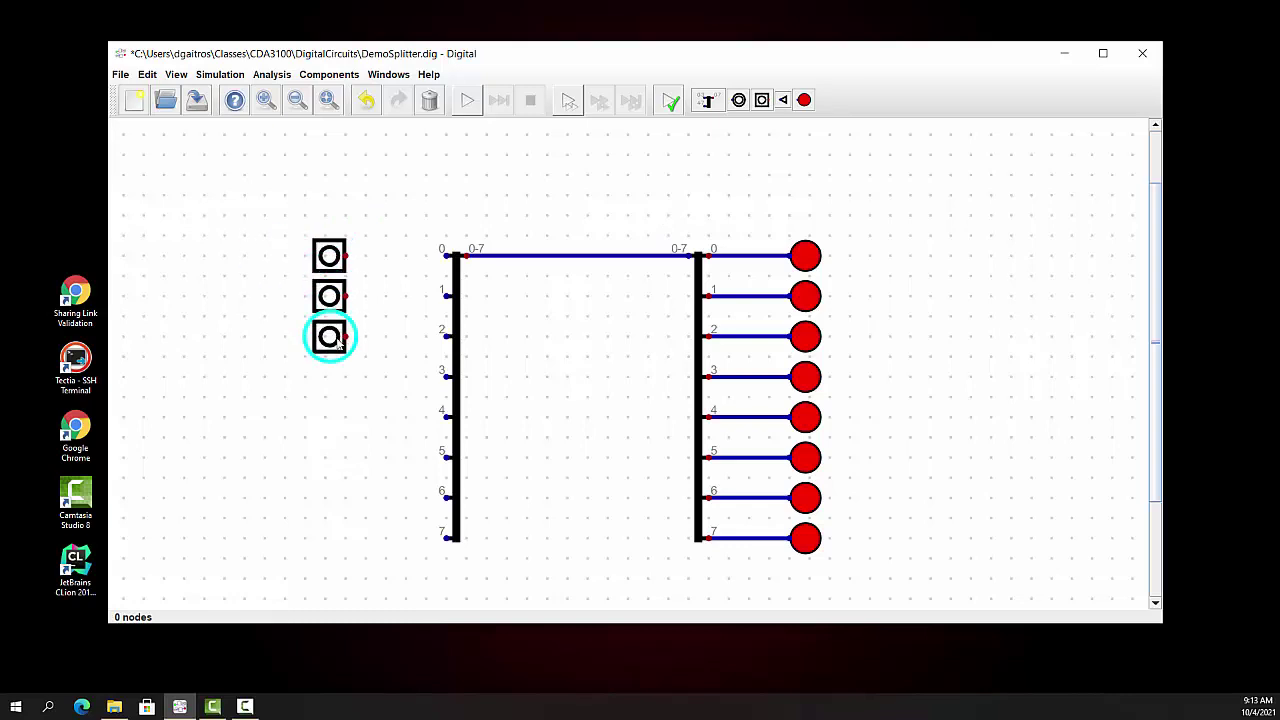
pyautogui.click(313, 336)
pyautogui.moveTo(332, 371); pyautogui.dragTo(350, 540)
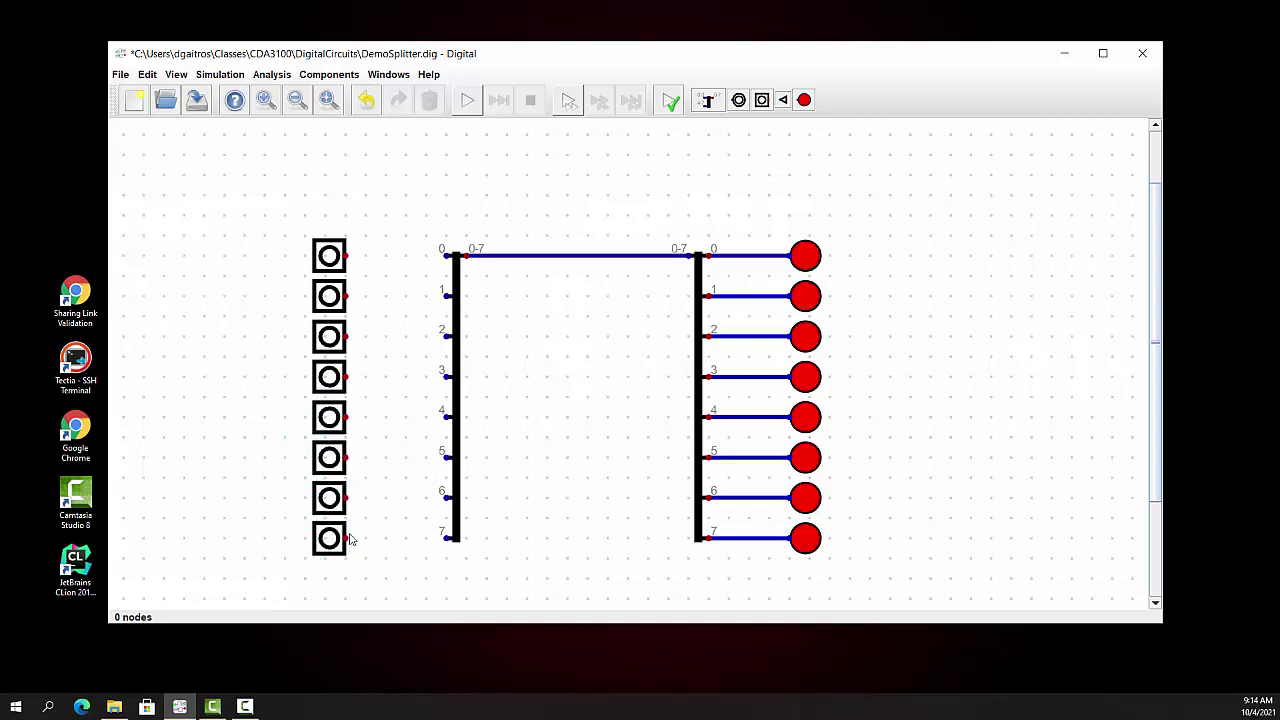
# Wire the top four switches to merger inputs 0, 1, 2 and 3
pyautogui.click(347, 257)
pyautogui.click(443, 257)
pyautogui.click(347, 297)
pyautogui.click(443, 297)
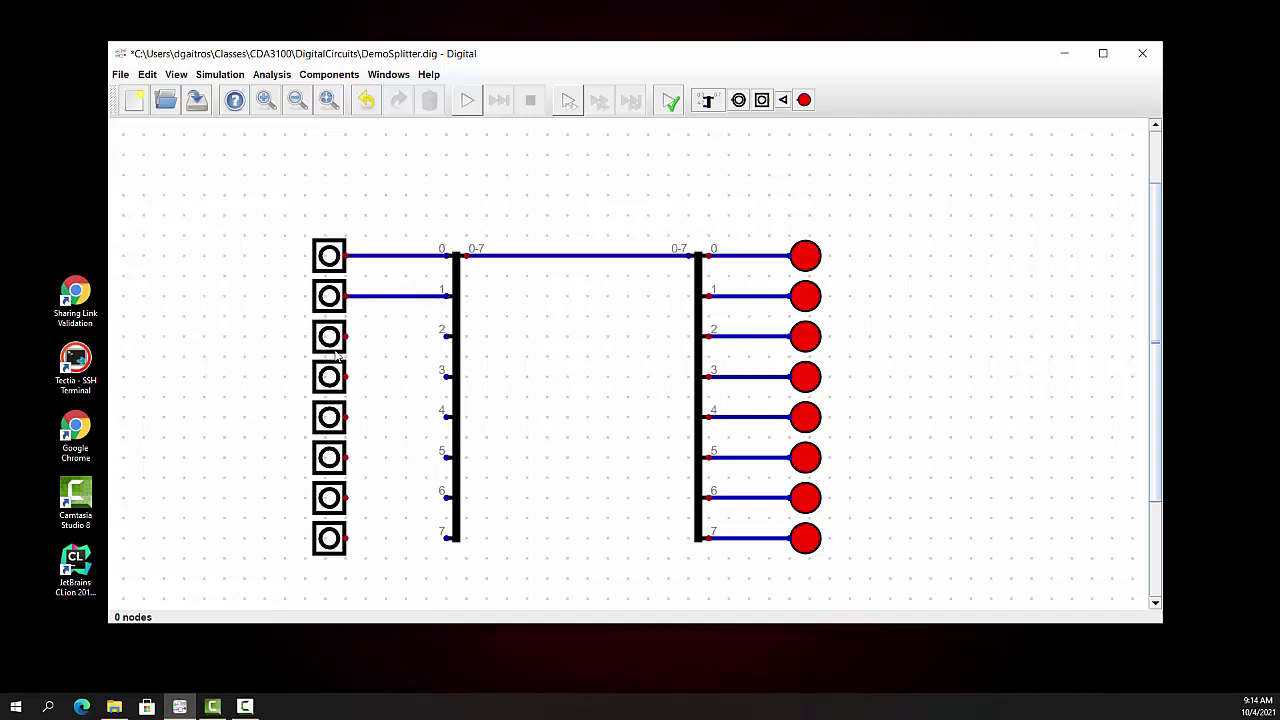
pyautogui.click(347, 337)
pyautogui.click(443, 337)
pyautogui.click(347, 377)
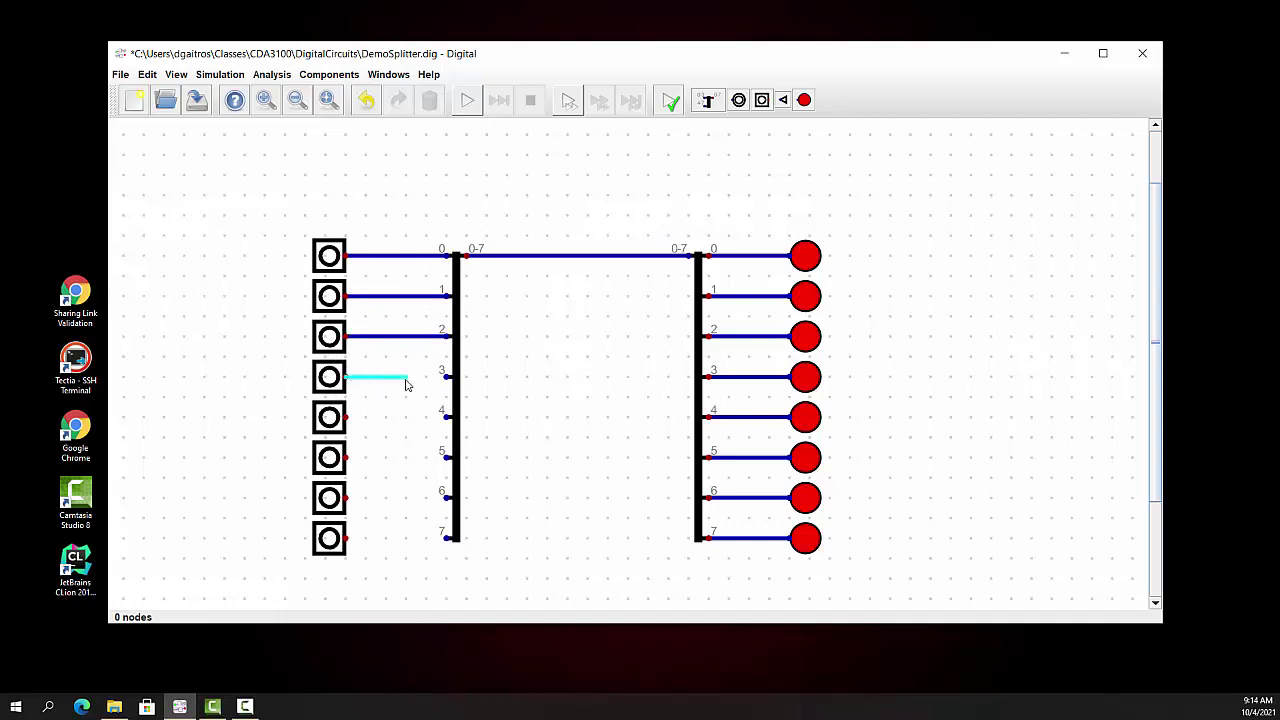
pyautogui.click(443, 377)
# Wire merger inputs 4, 5, 6 and 7 to the lower four switches
pyautogui.click(443, 417)
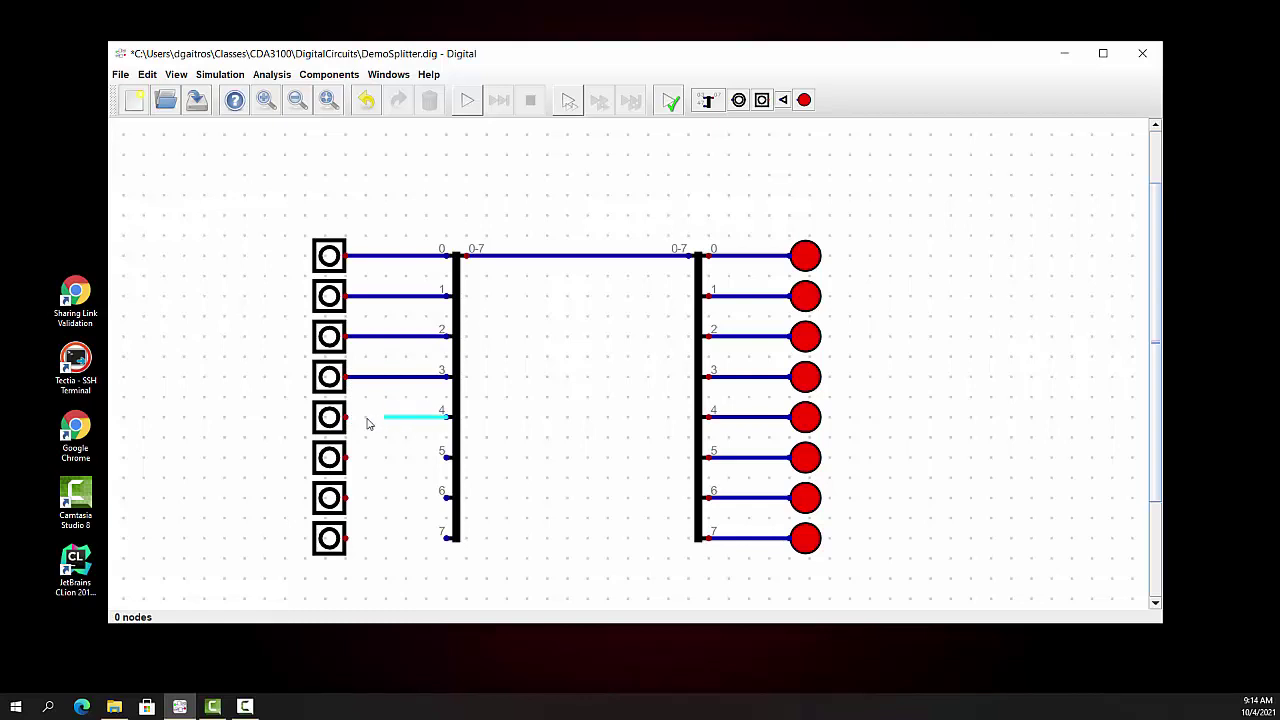
pyautogui.click(347, 417)
pyautogui.click(443, 457)
pyautogui.click(347, 457)
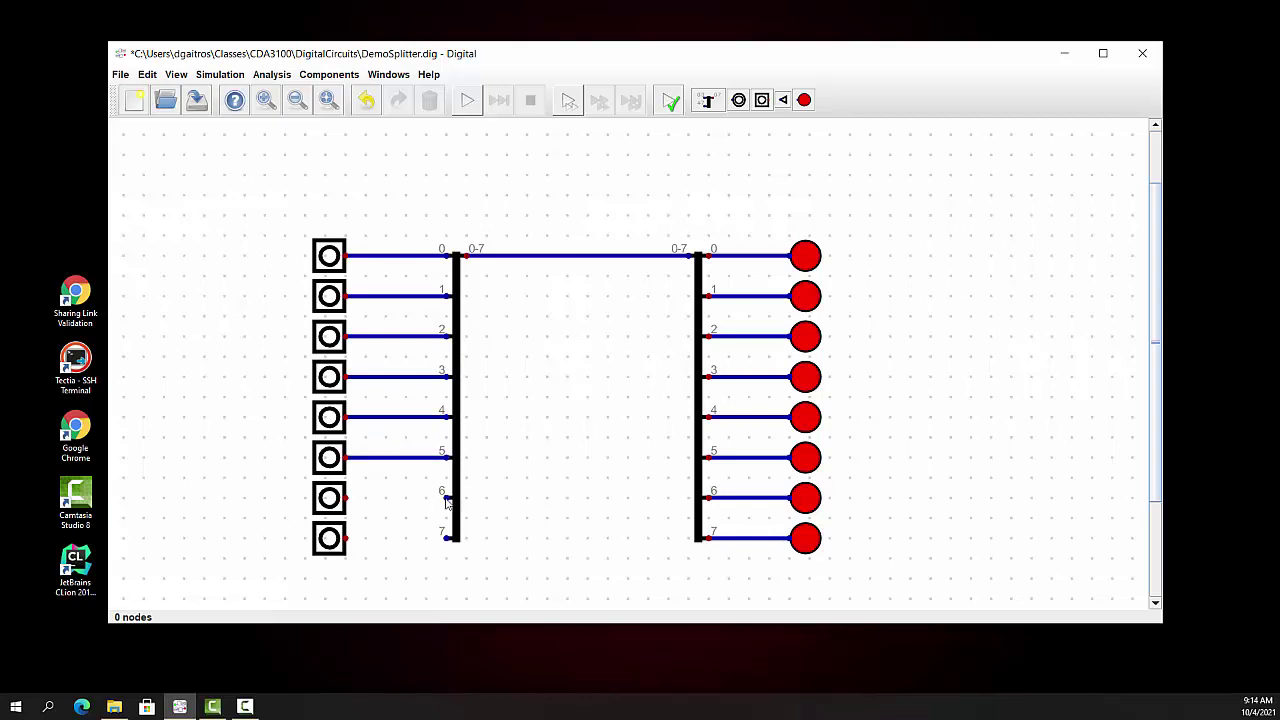
pyautogui.click(443, 497)
pyautogui.click(347, 497)
pyautogui.click(447, 539)
pyautogui.click(346, 538)
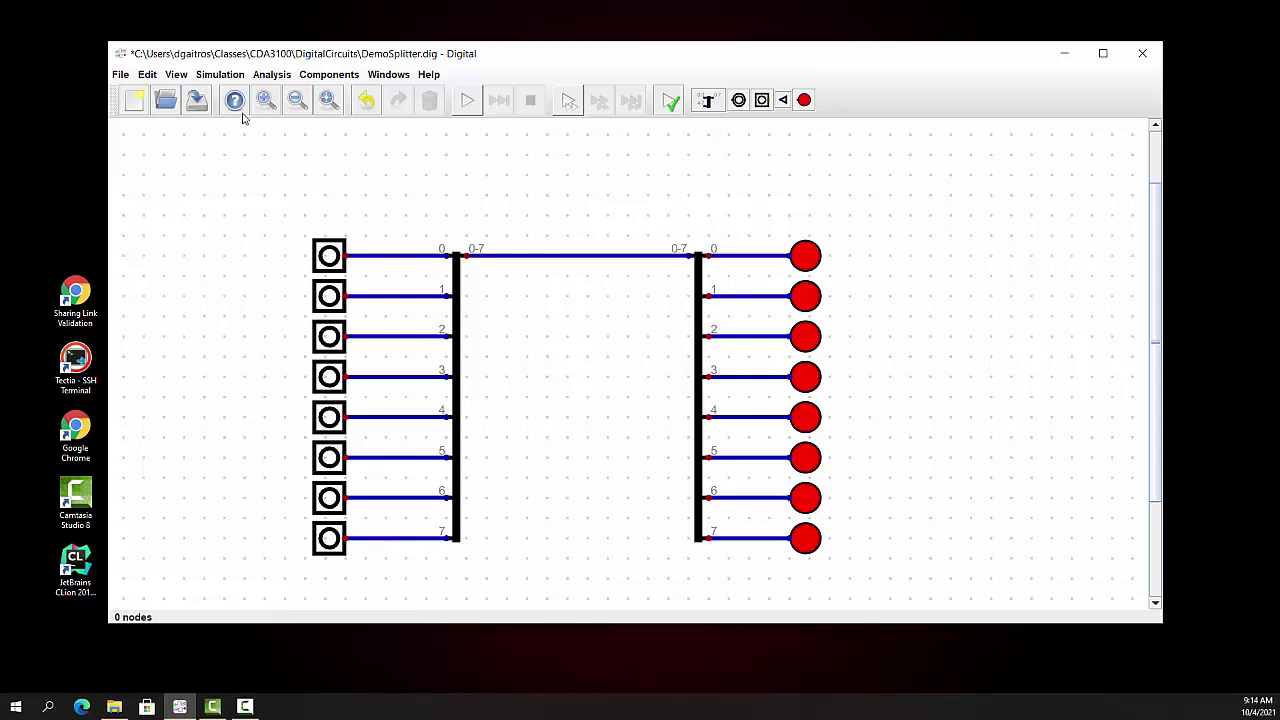
pyautogui.click(221, 76)
pyautogui.click(246, 133)
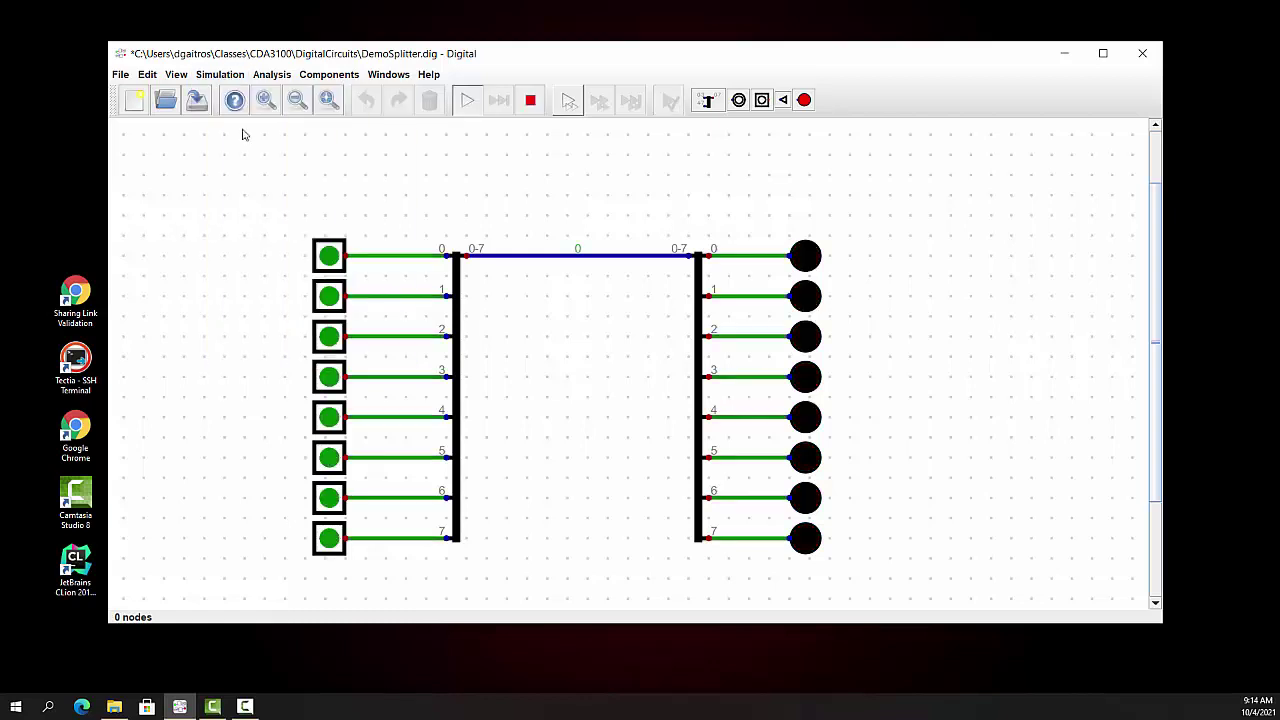
pyautogui.click(323, 257)
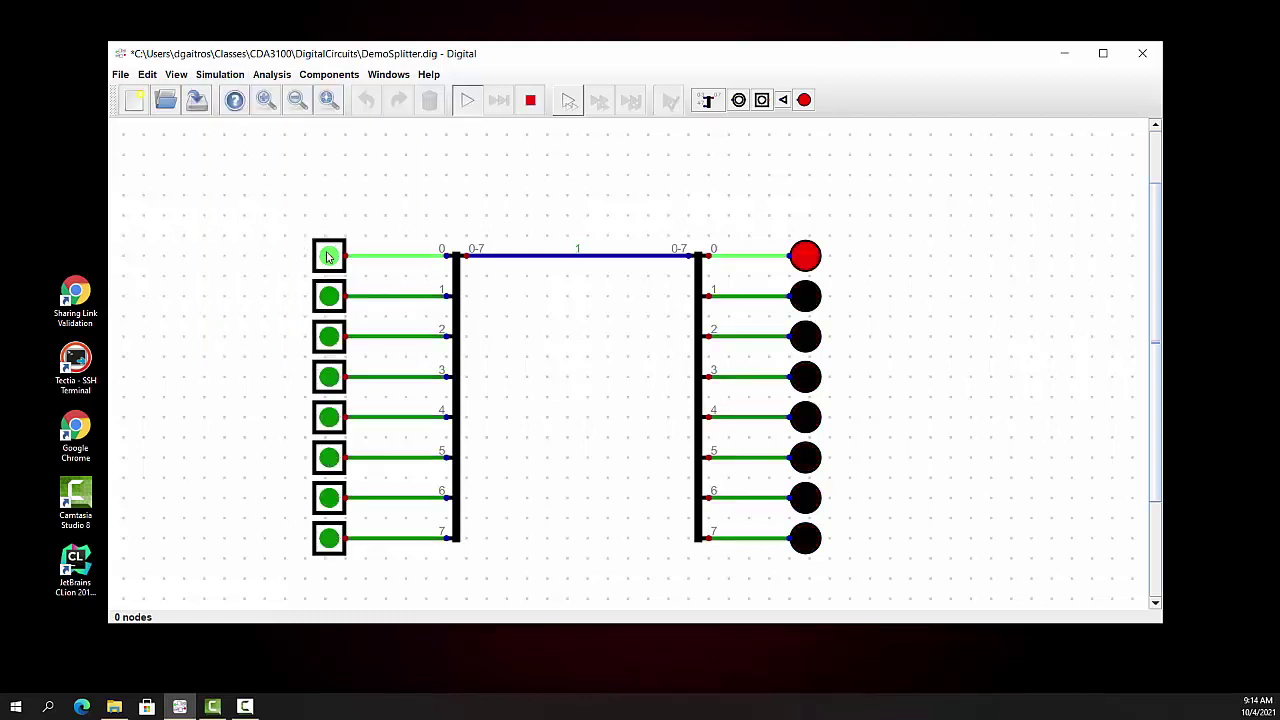
pyautogui.click(331, 342)
pyautogui.click(323, 417)
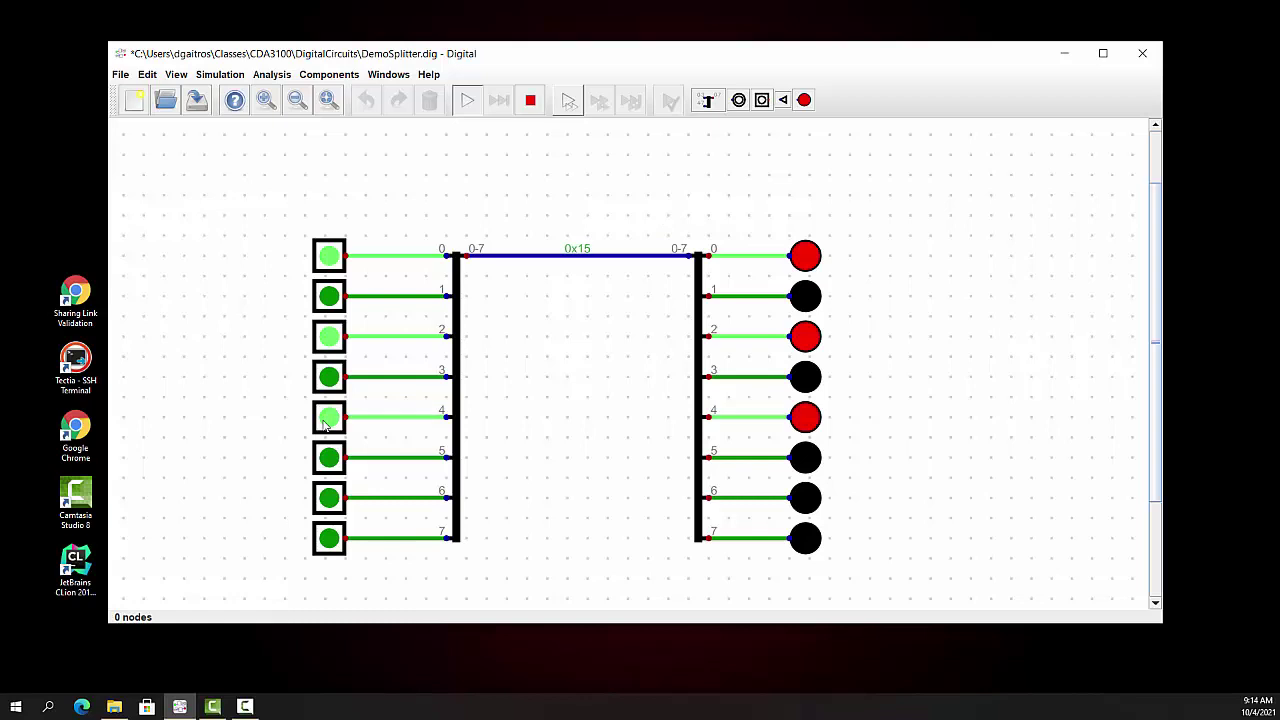
pyautogui.click(328, 500)
pyautogui.click(331, 535)
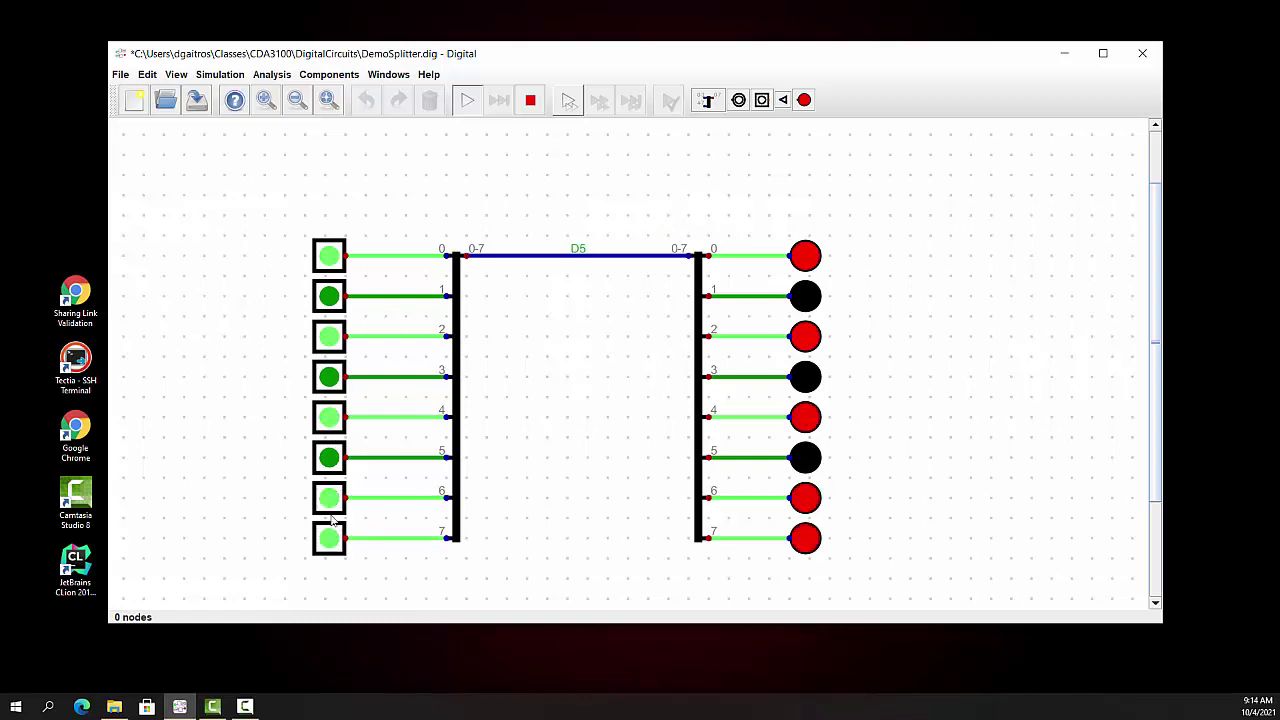
pyautogui.click(331, 463)
pyautogui.click(336, 422)
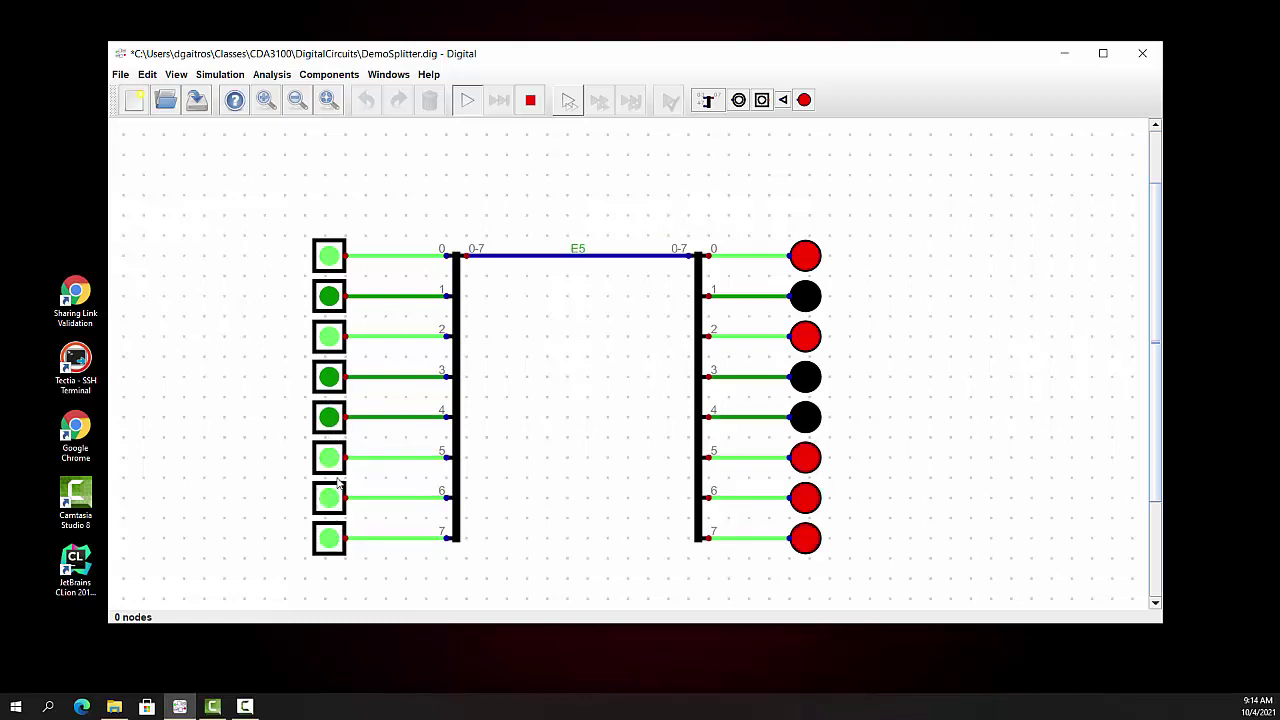
pyautogui.click(325, 460)
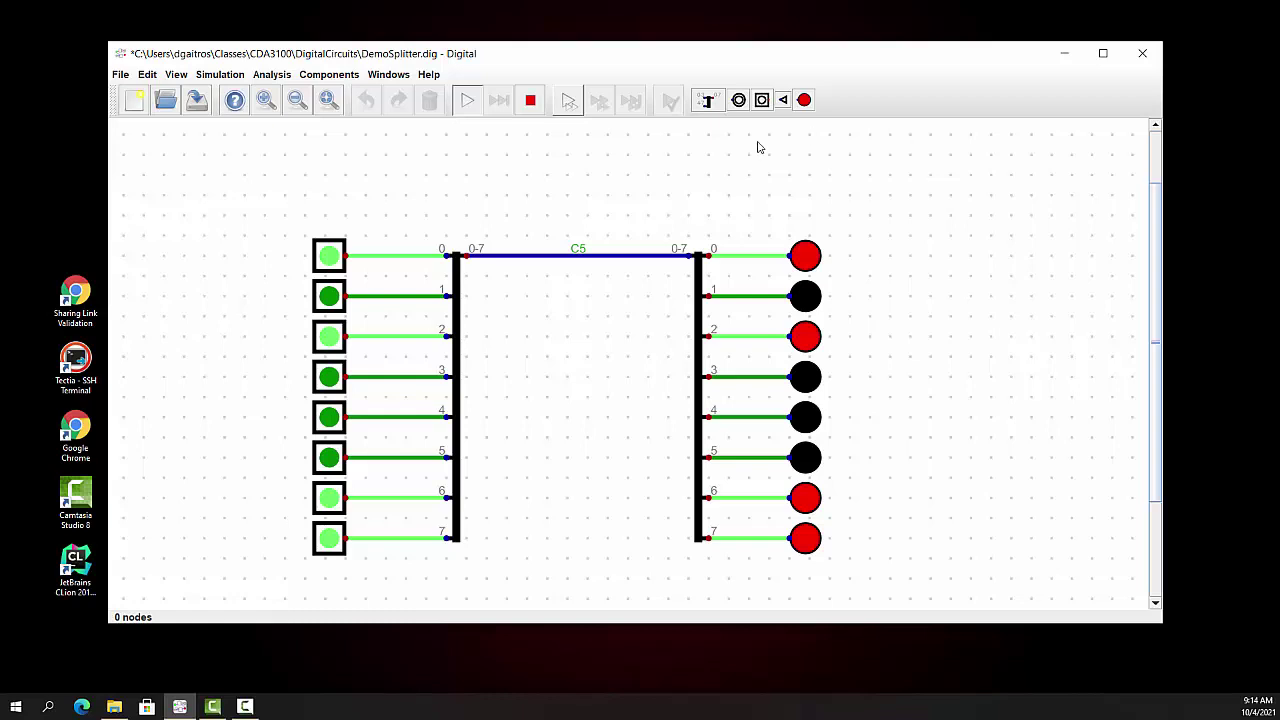
pyautogui.click(220, 75)
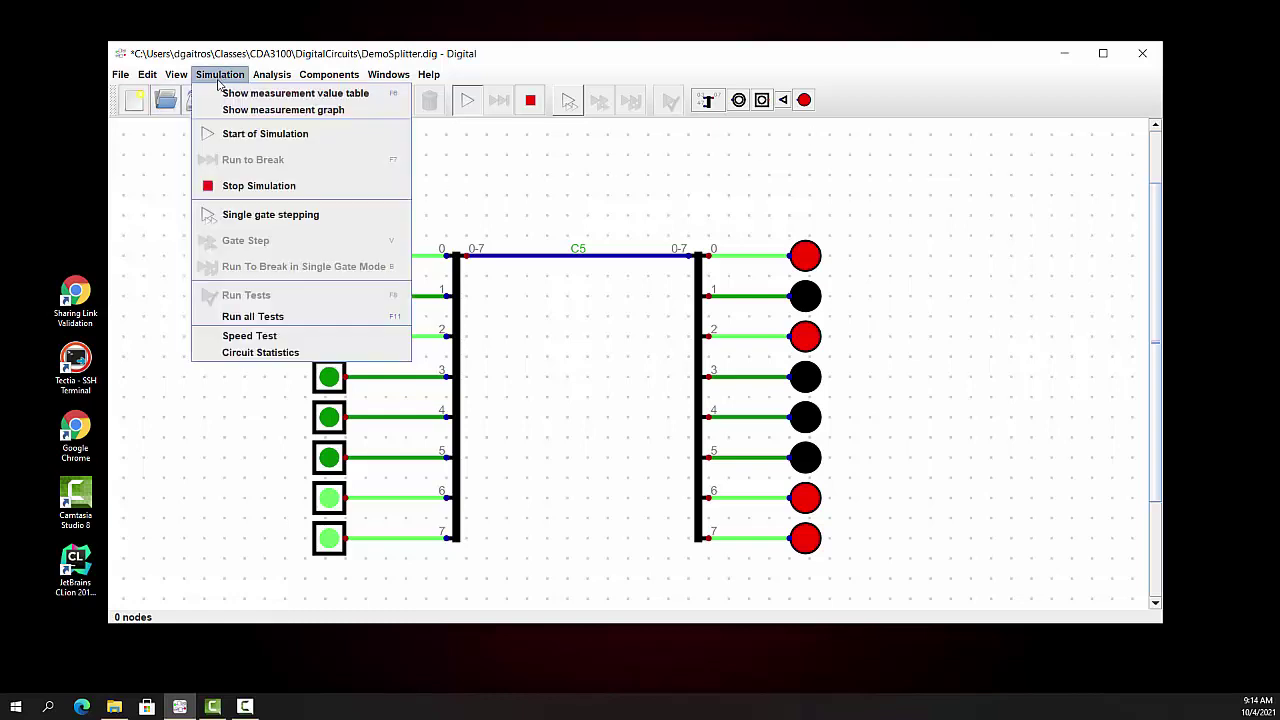
pyautogui.click(252, 188)
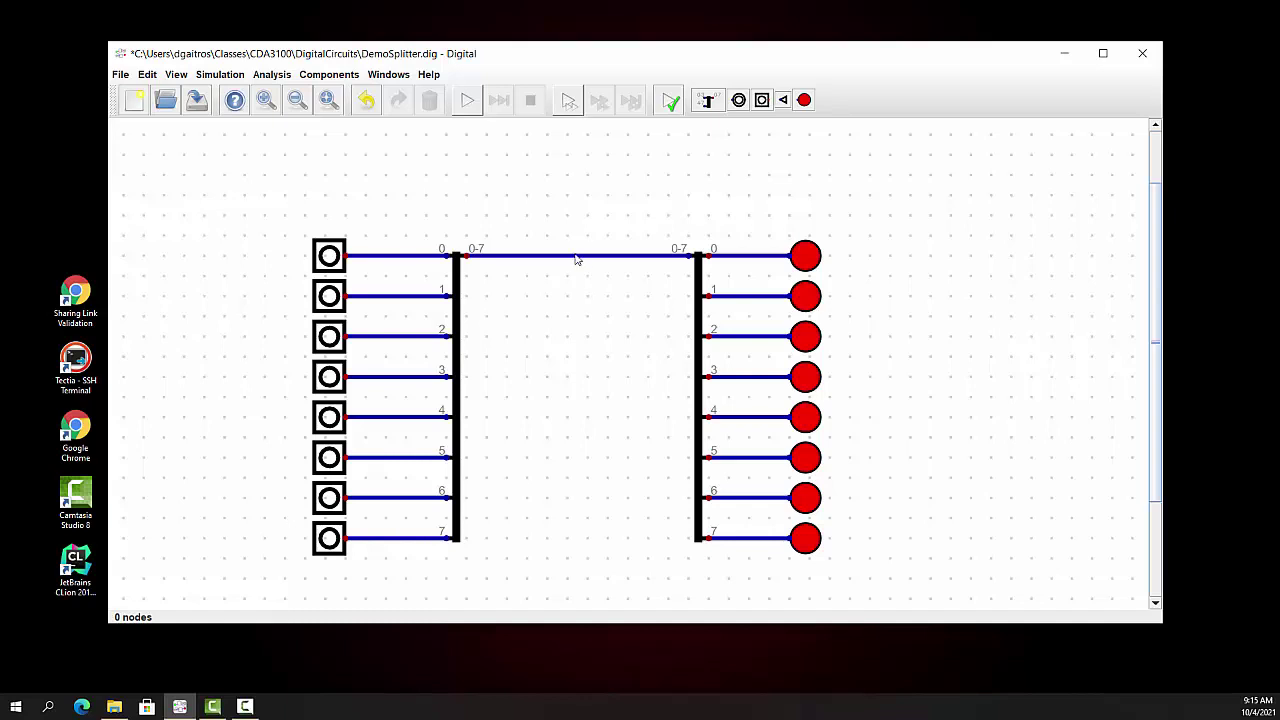
# Delete the bus wire between the merger and the right splitter
pyautogui.moveTo(576, 259); pyautogui.dragTo(504, 203)
pyautogui.scroll(1, 504, 203)
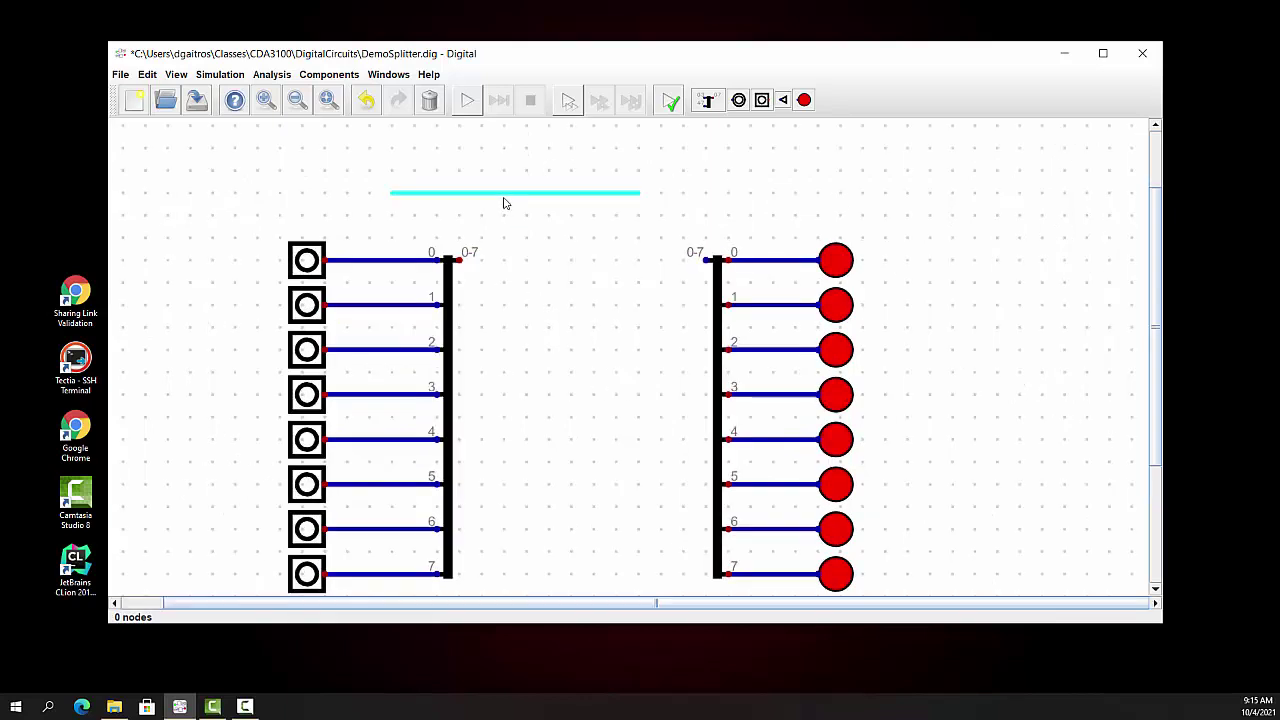
pyautogui.press('Delete')
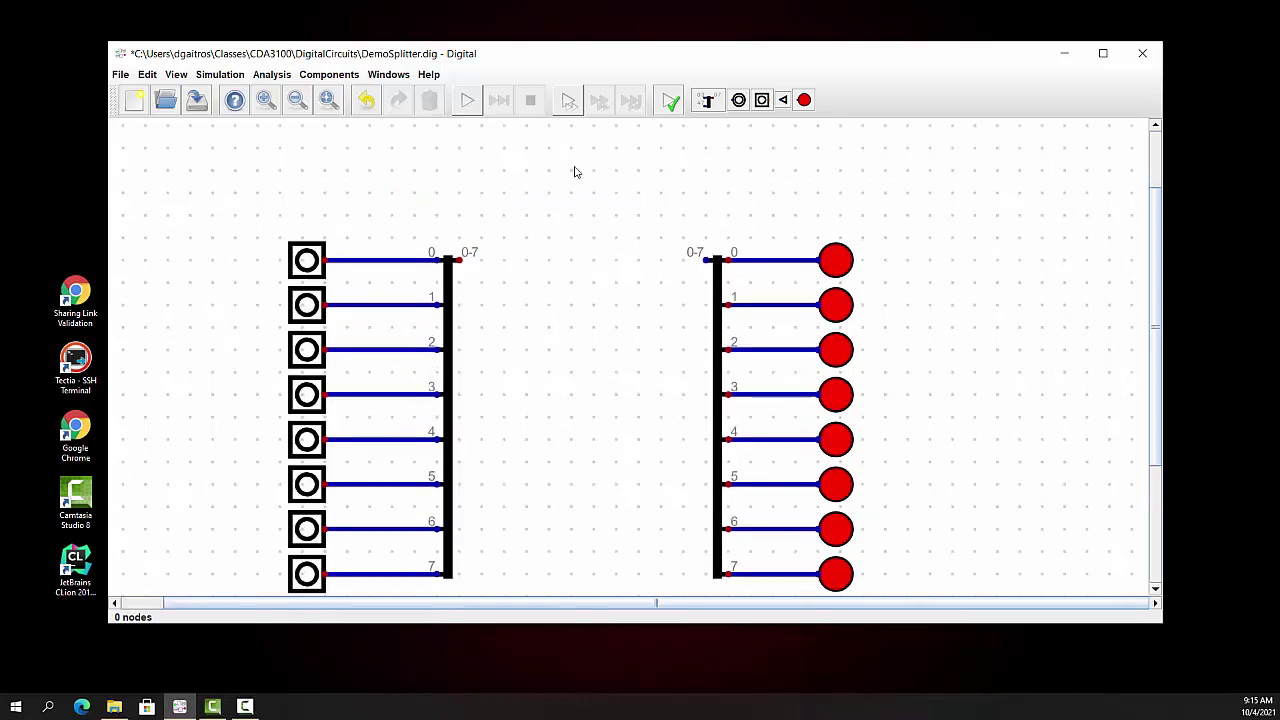
# Attach a tunnel with net name Tunnel1 to the merger's 0–7 output
pyautogui.click(785, 101)
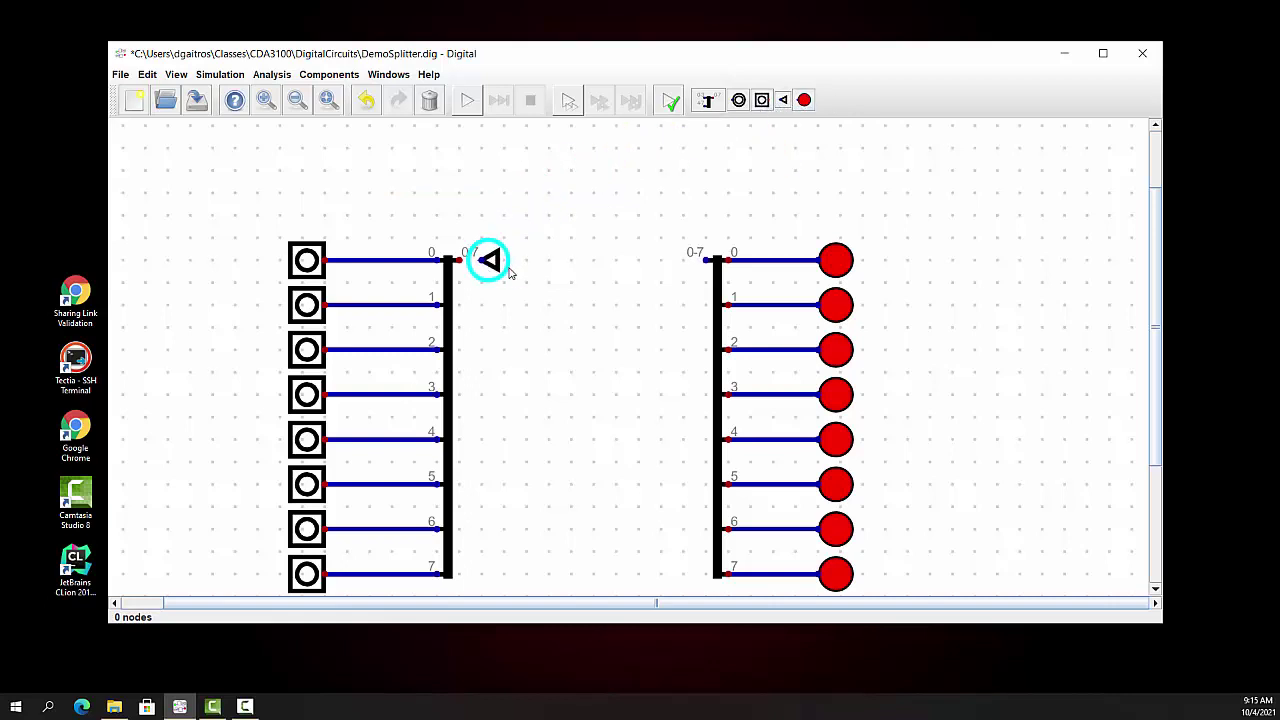
pyautogui.click(494, 262)
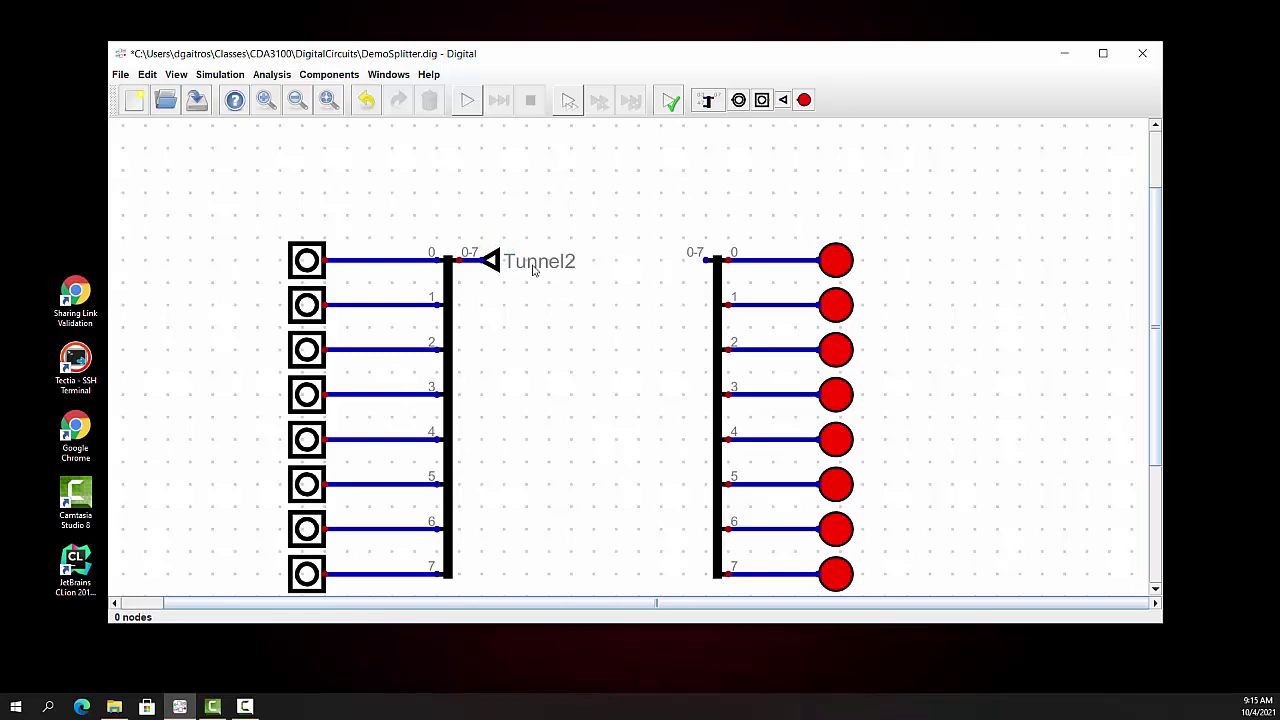
pyautogui.moveTo(510, 274)
pyautogui.rightClick(523, 269)
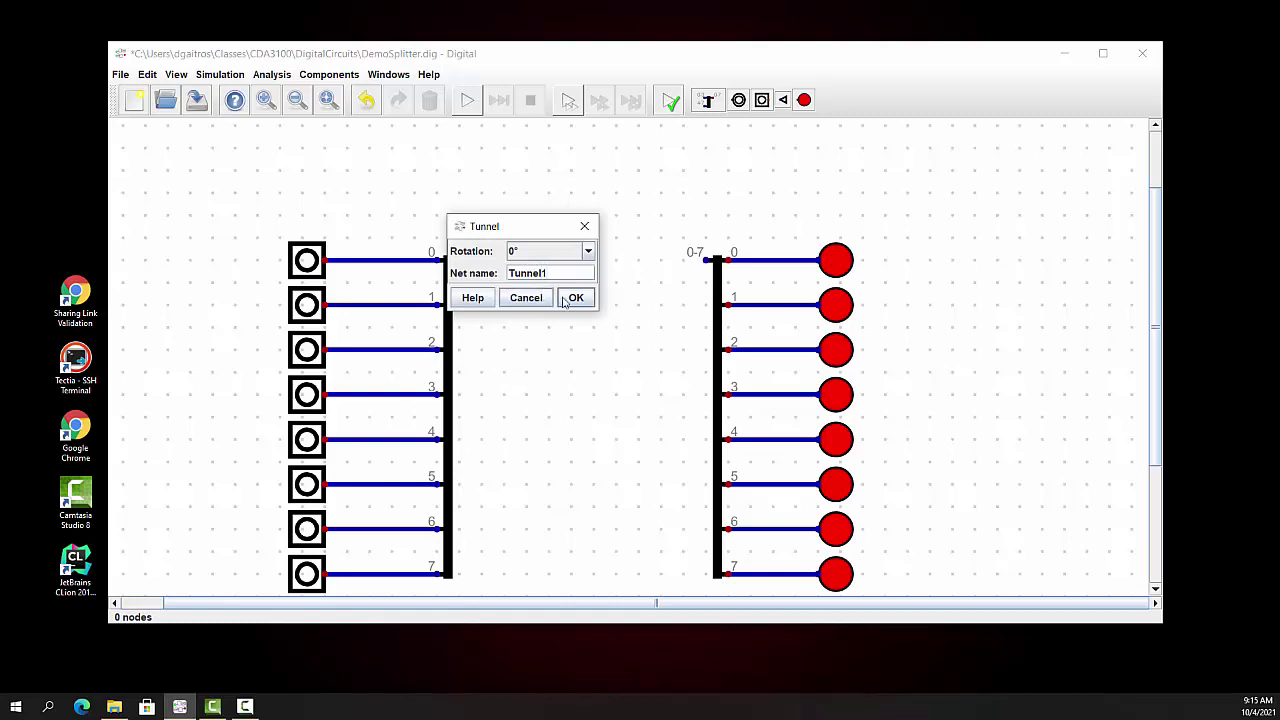
pyautogui.click(576, 299)
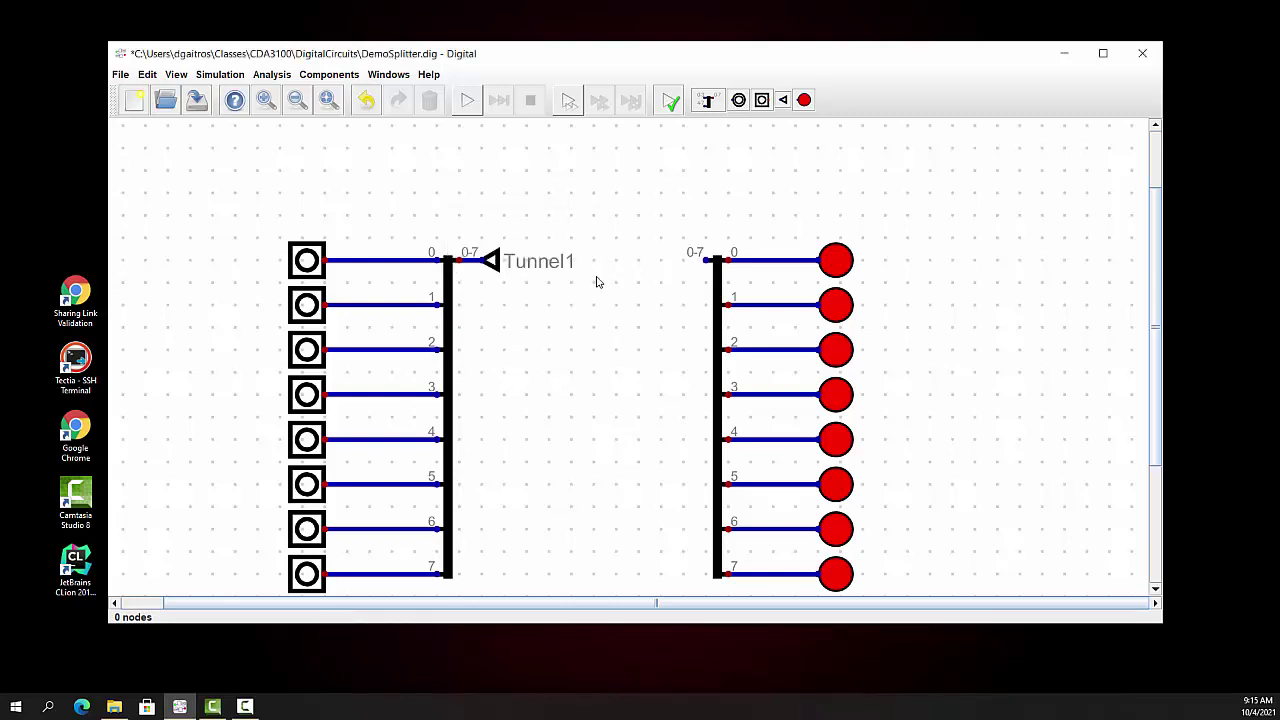
# Place a second Tunnel1 tunnel rotated 180° so it points right
pyautogui.click(785, 100)
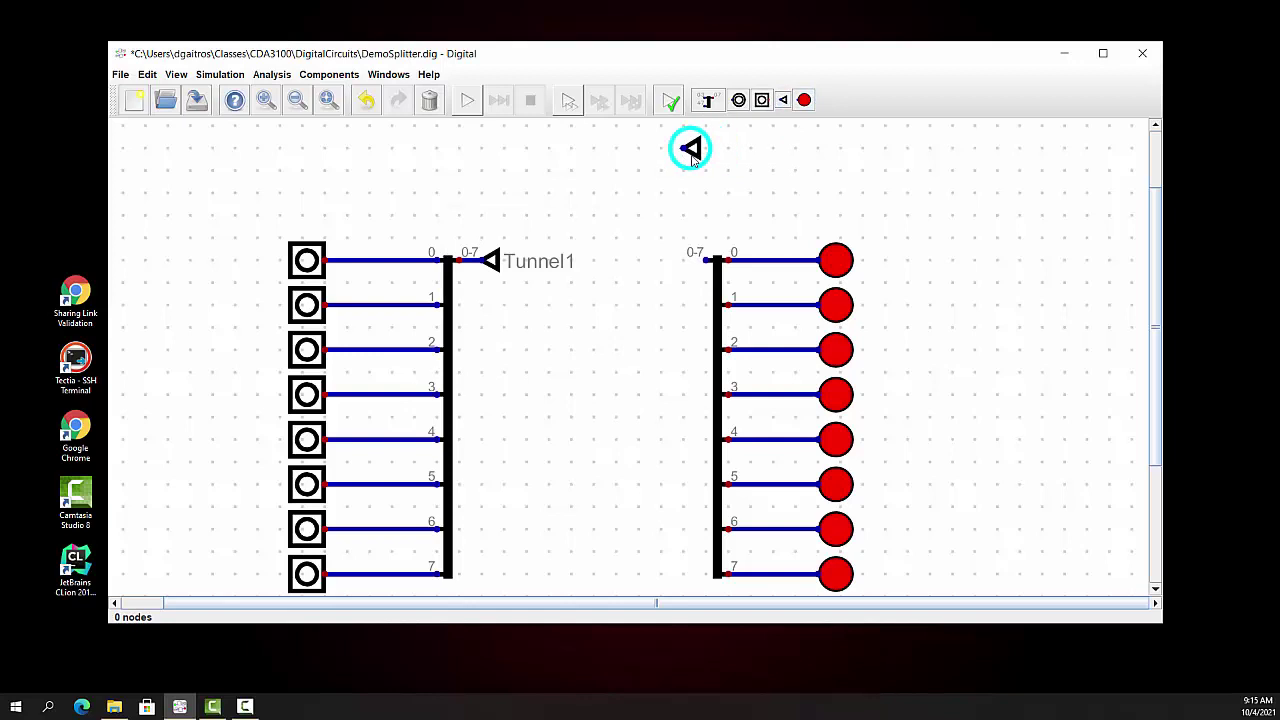
pyautogui.click(663, 166)
pyautogui.click(698, 149)
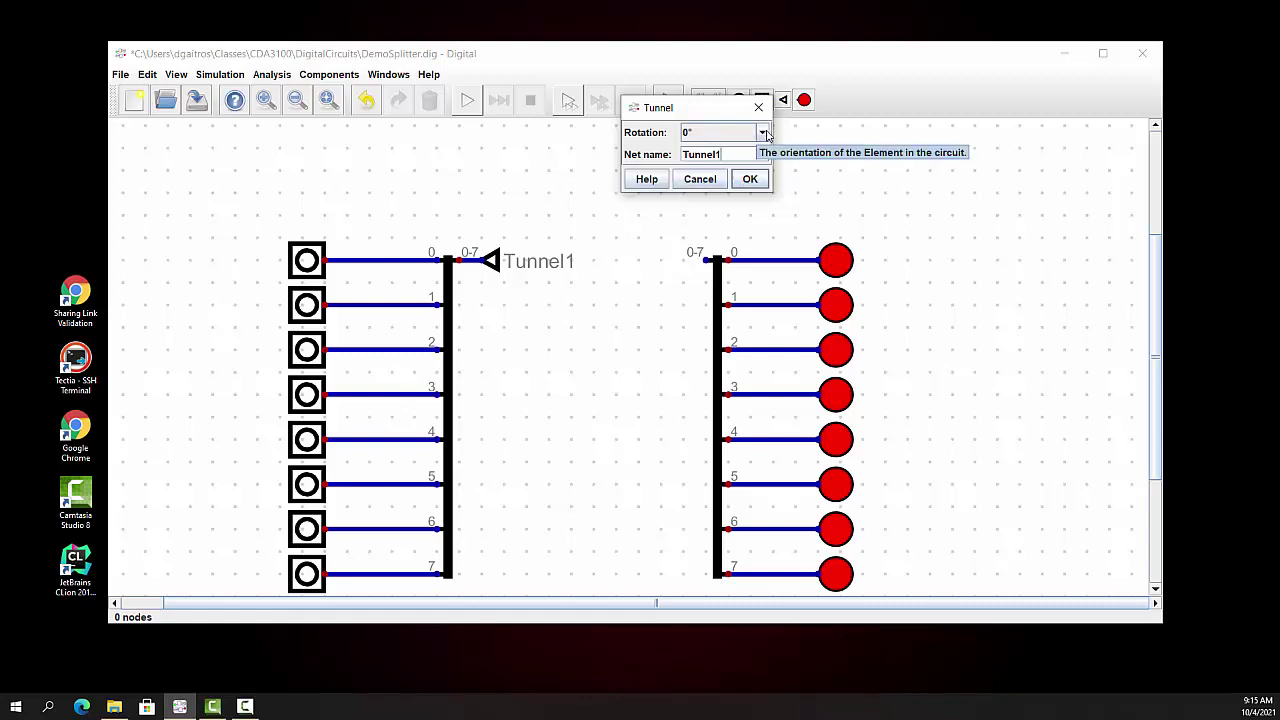
pyautogui.click(761, 133)
pyautogui.click(574, 217)
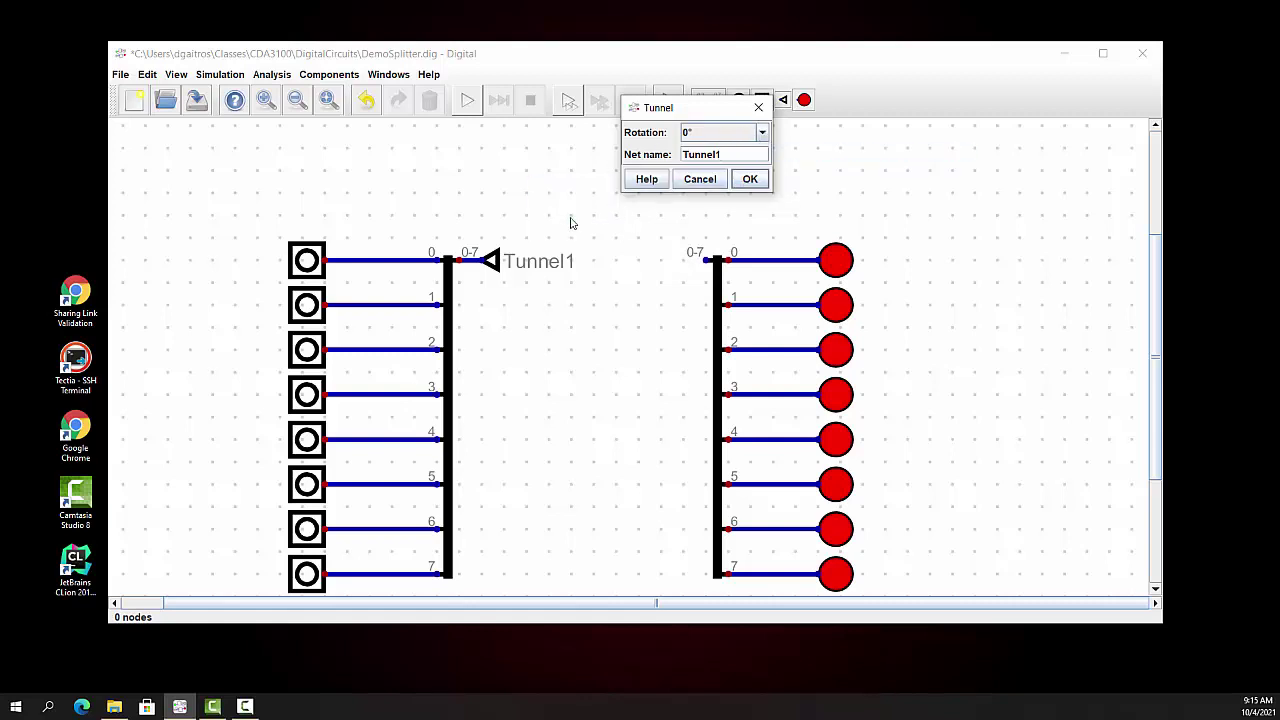
pyautogui.click(750, 179)
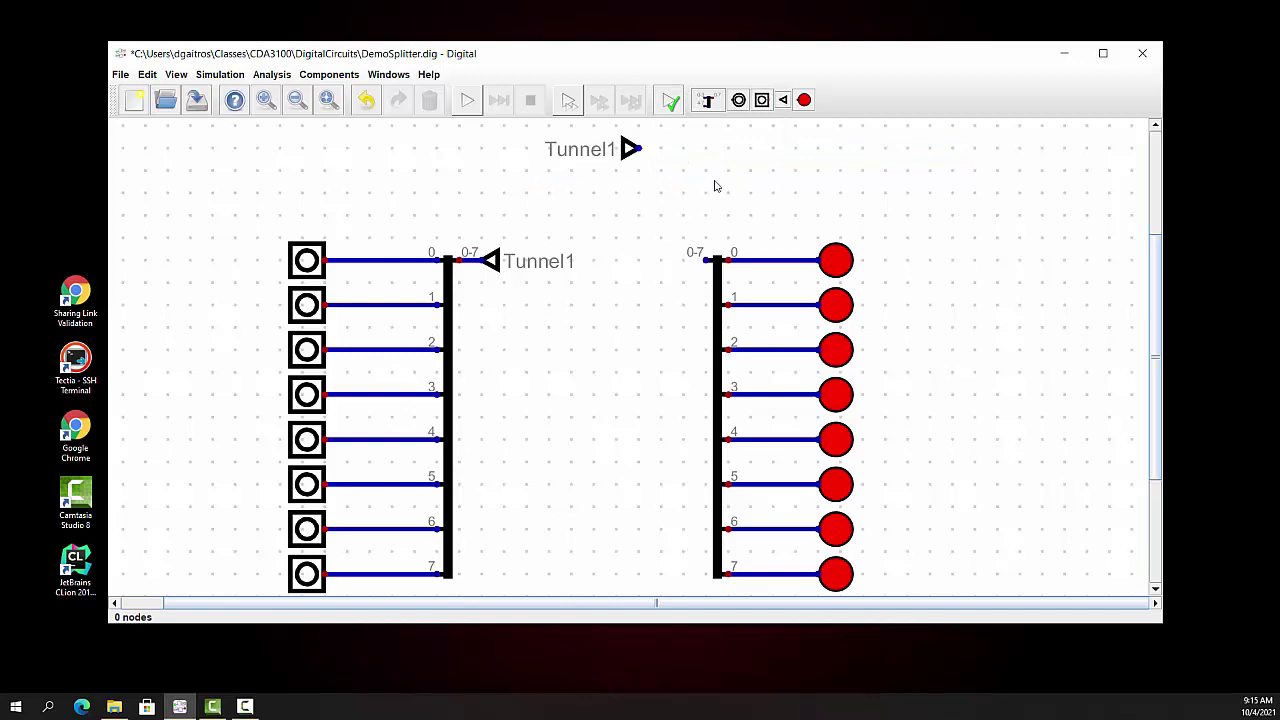
pyautogui.click(632, 150)
pyautogui.click(637, 150)
# Move the second Tunnel1 onto the right splitter's 0–7 input pin
pyautogui.click(630, 148)
pyautogui.moveTo(628, 150); pyautogui.dragTo(684, 261)
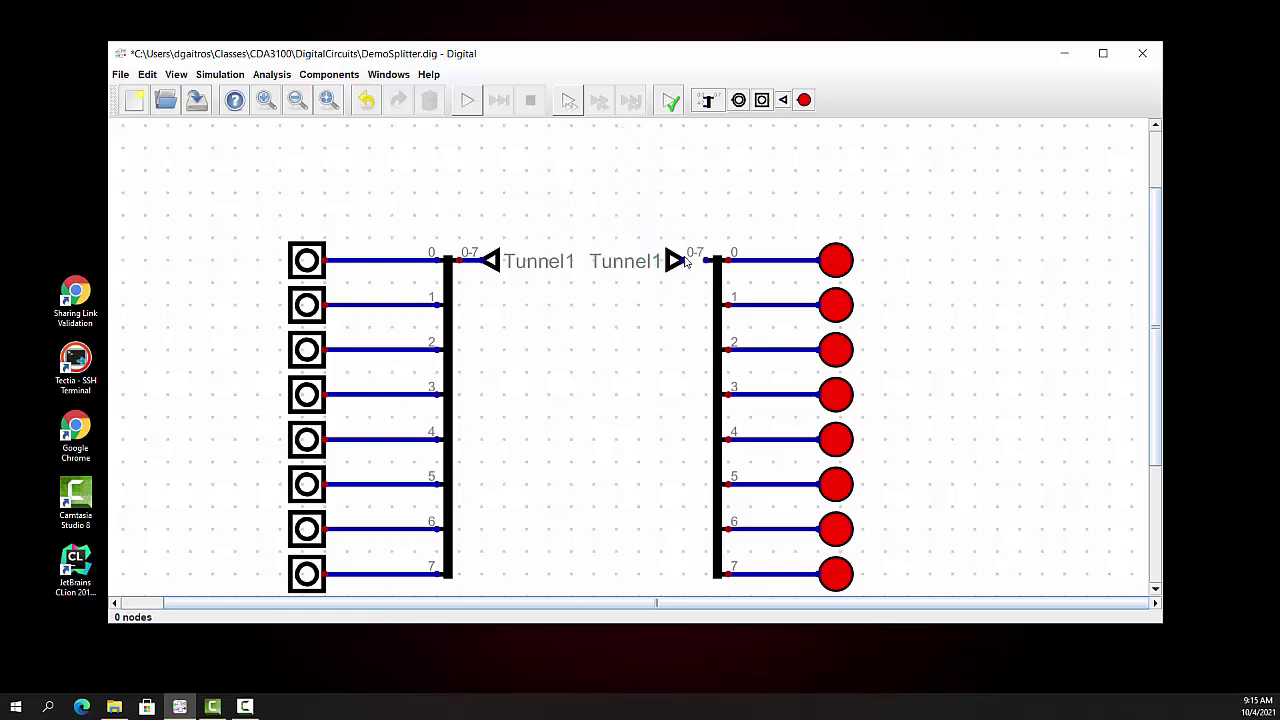
pyautogui.click(688, 262)
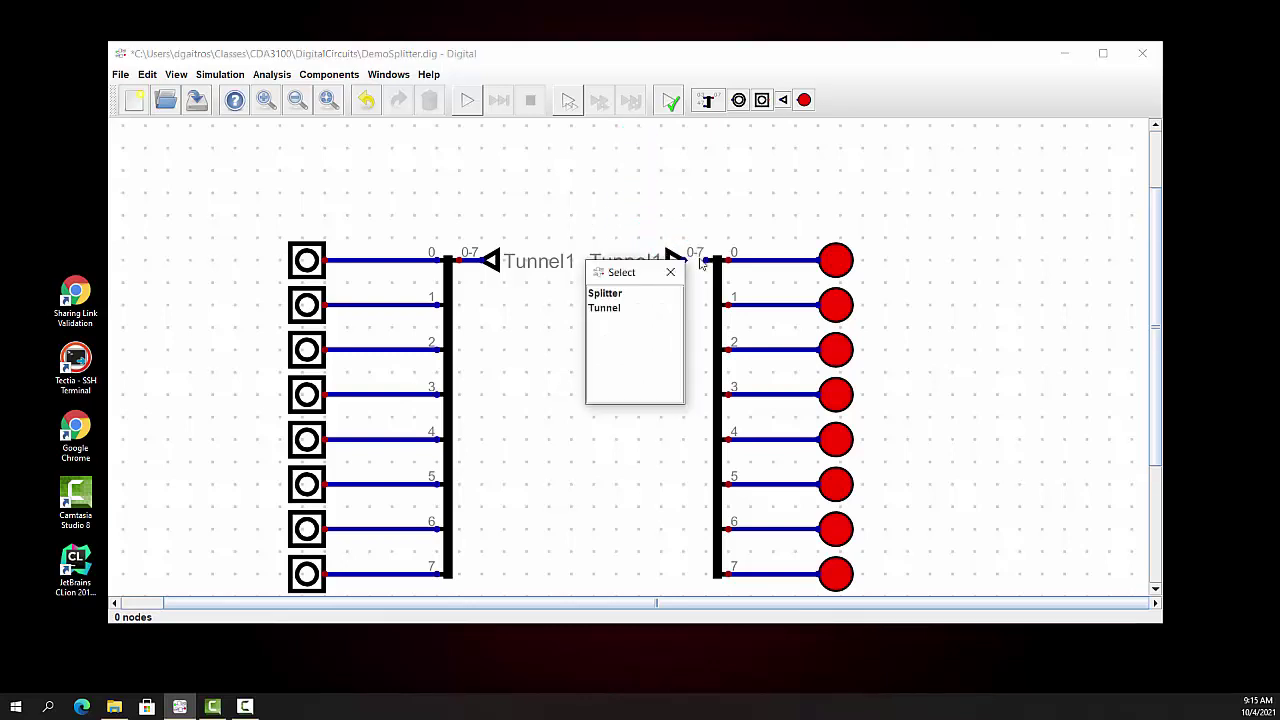
pyautogui.click(688, 249)
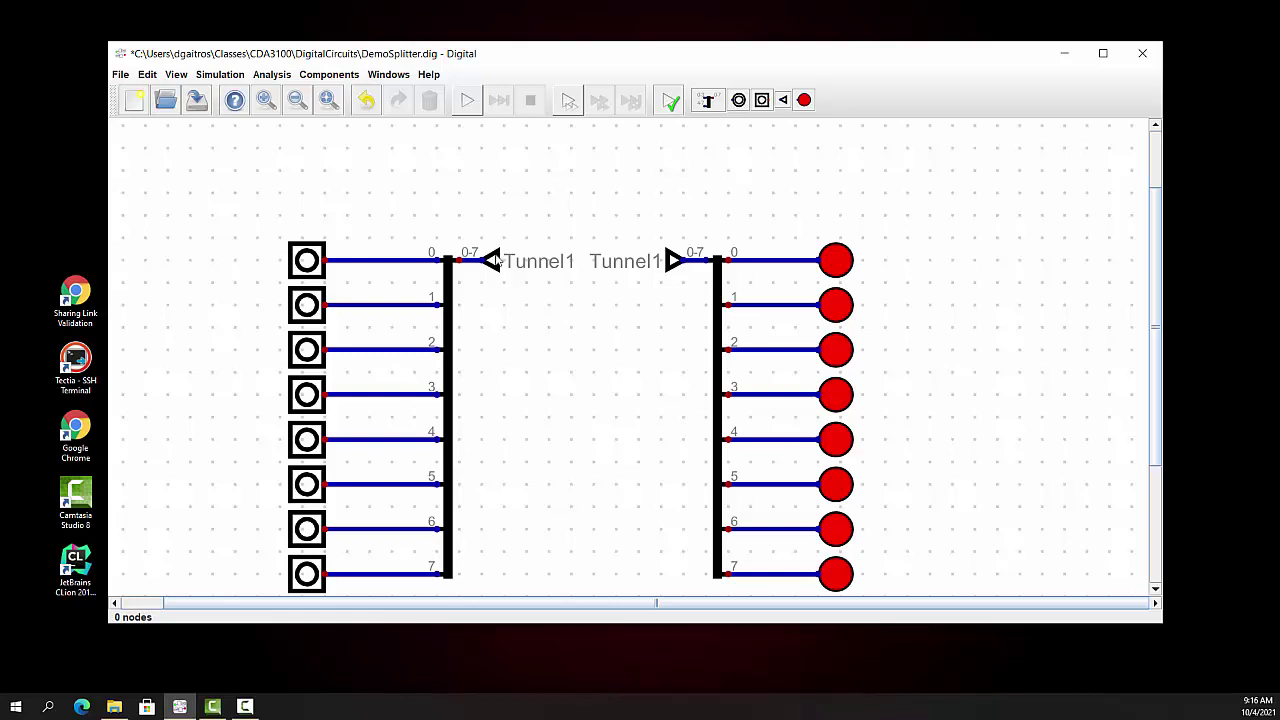
pyautogui.moveTo(663, 266)
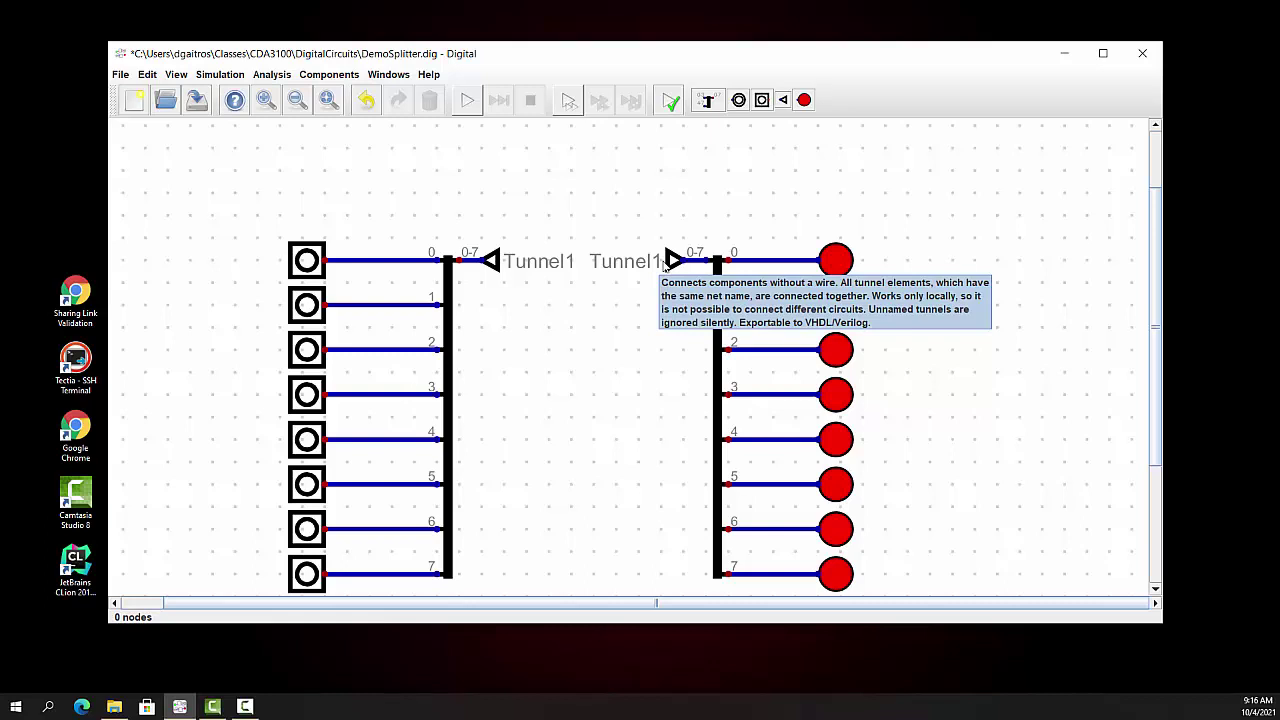
pyautogui.moveTo(495, 268)
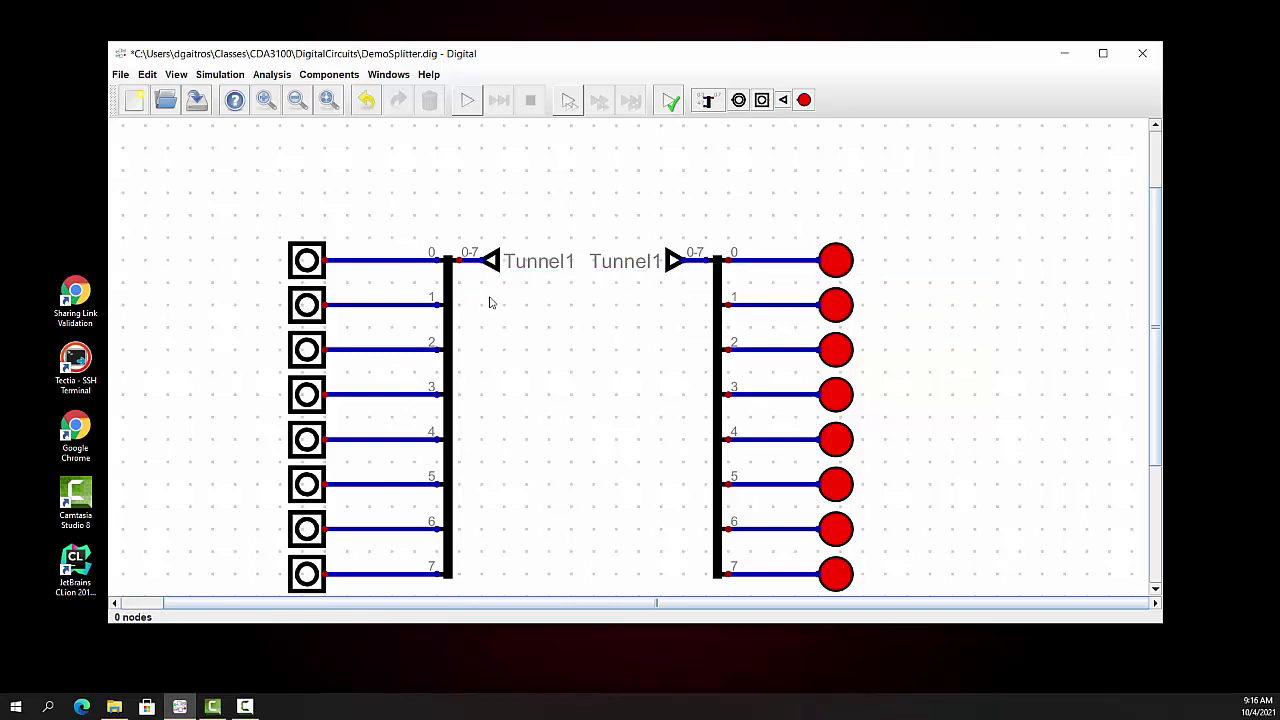
# Start the simulation and switch on inputs 0, 2, 4 and 6
pyautogui.click(226, 75)
pyautogui.click(242, 133)
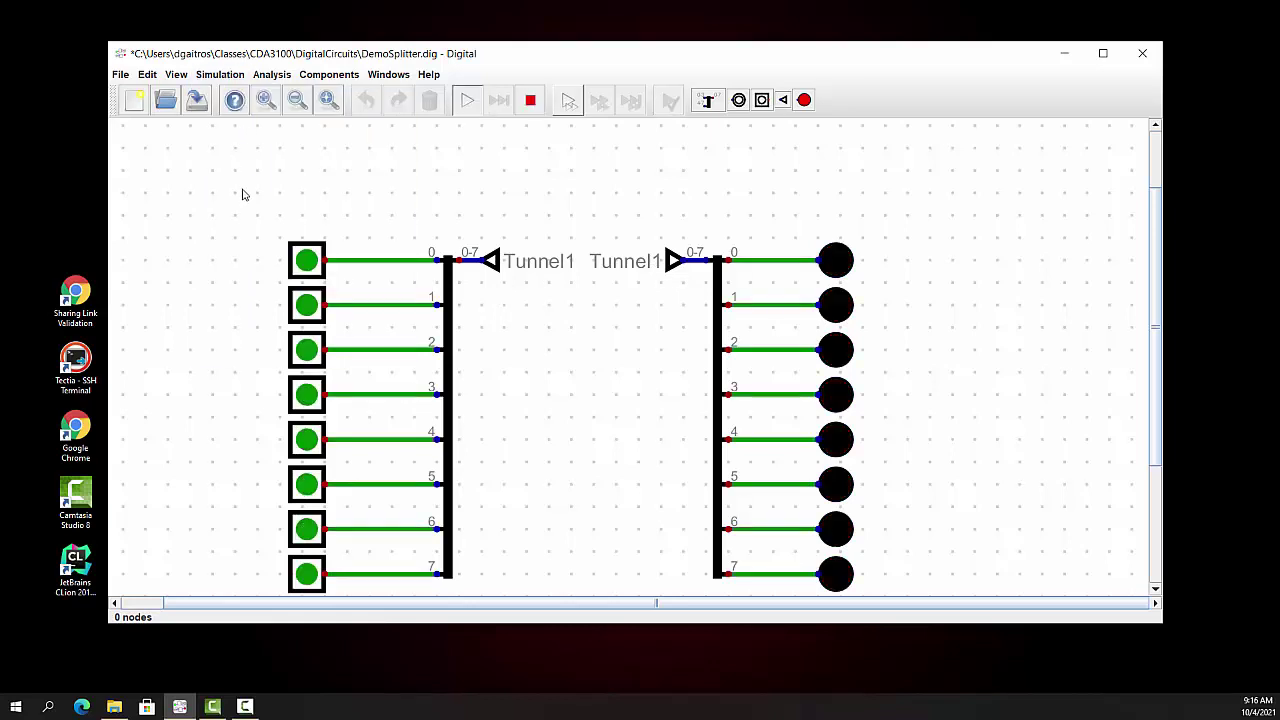
pyautogui.click(306, 260)
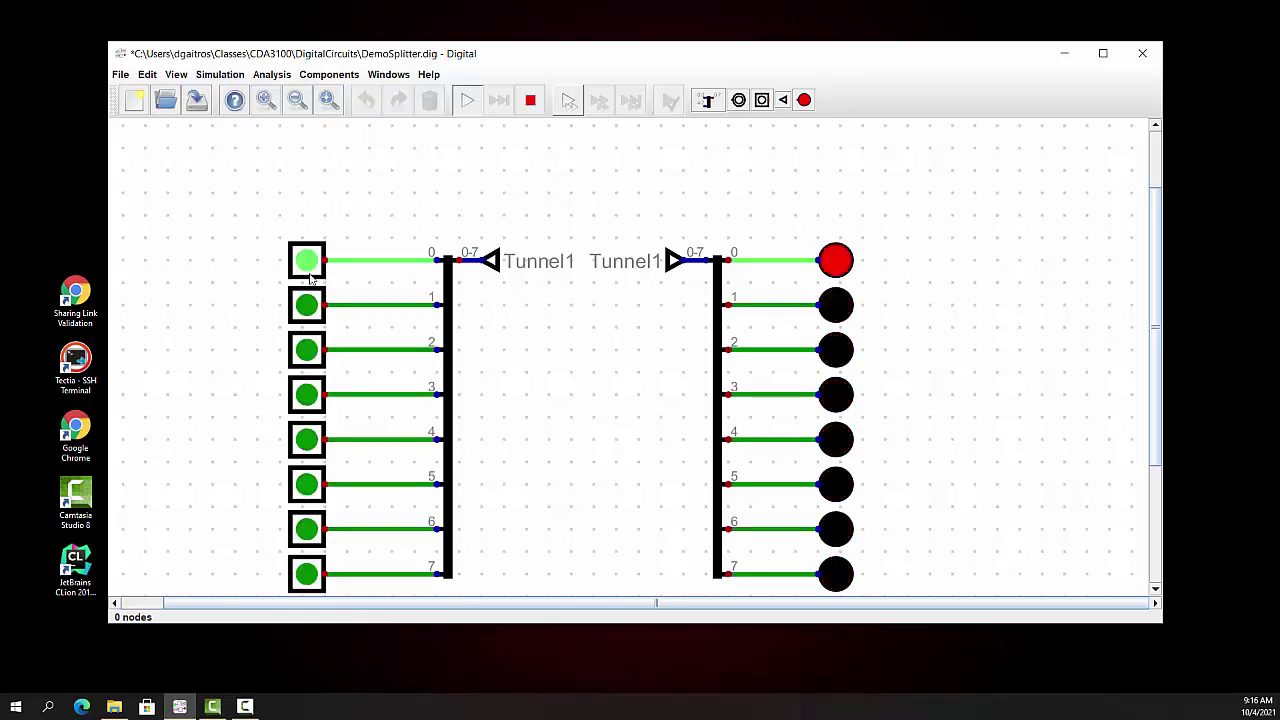
pyautogui.click(306, 349)
pyautogui.click(306, 439)
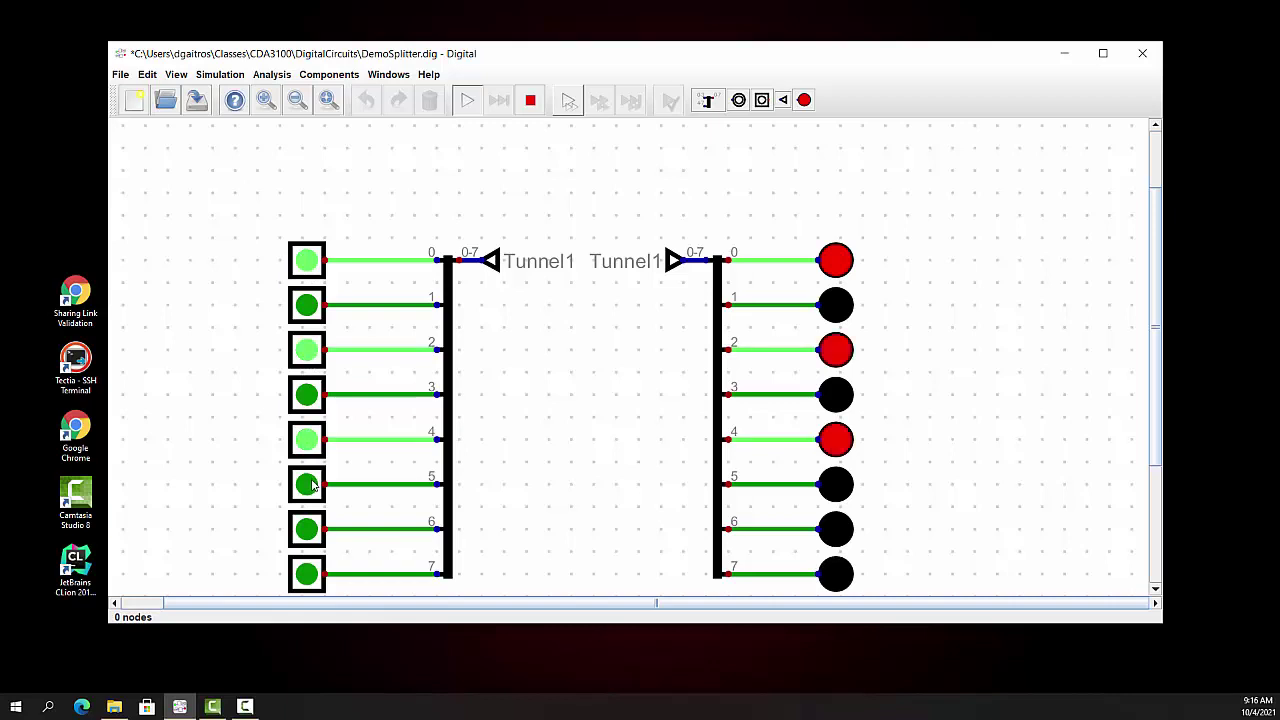
pyautogui.click(308, 530)
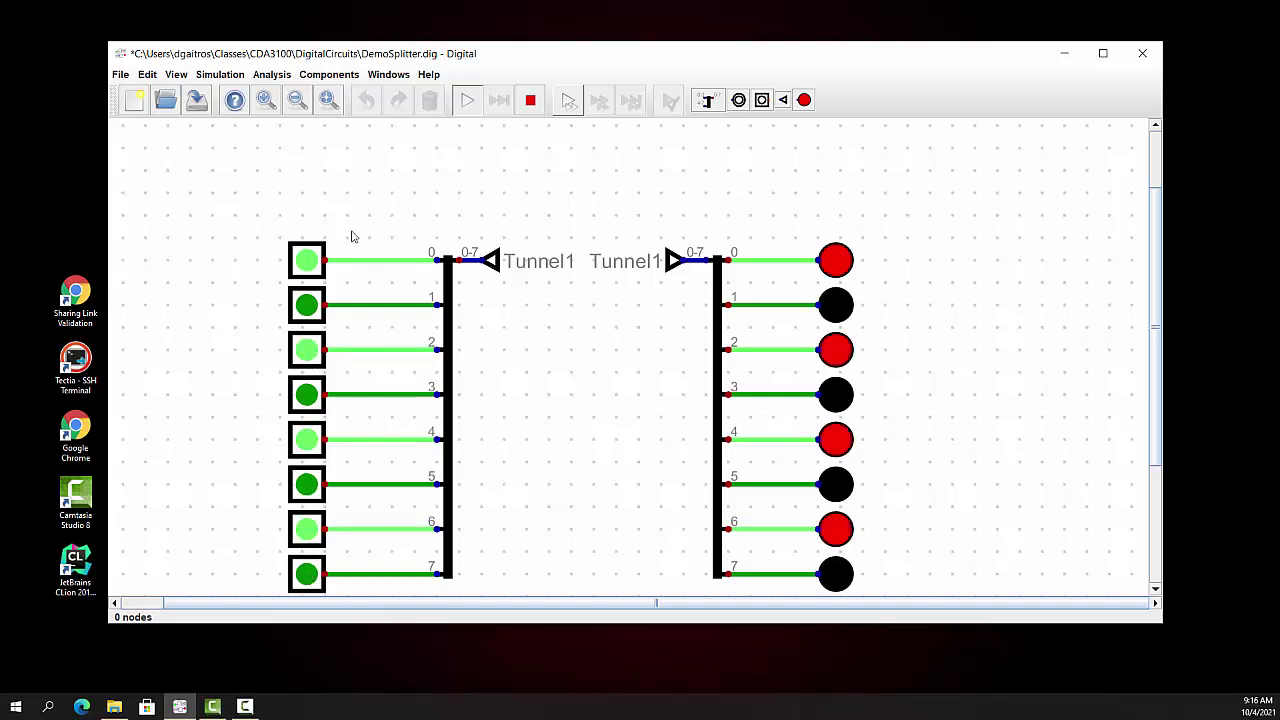
# Stop the simulation and place a new Tunnel2 tunnel at the top right
pyautogui.click(226, 75)
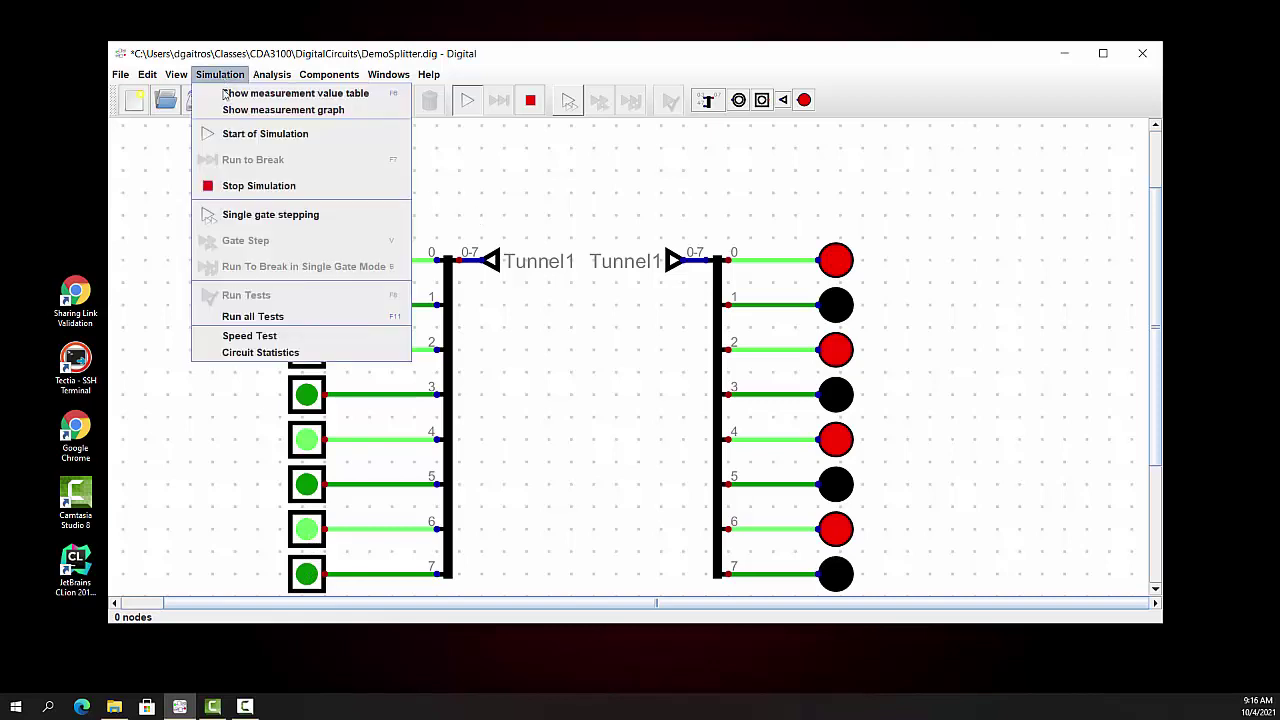
pyautogui.click(252, 187)
pyautogui.click(783, 100)
pyautogui.click(892, 172)
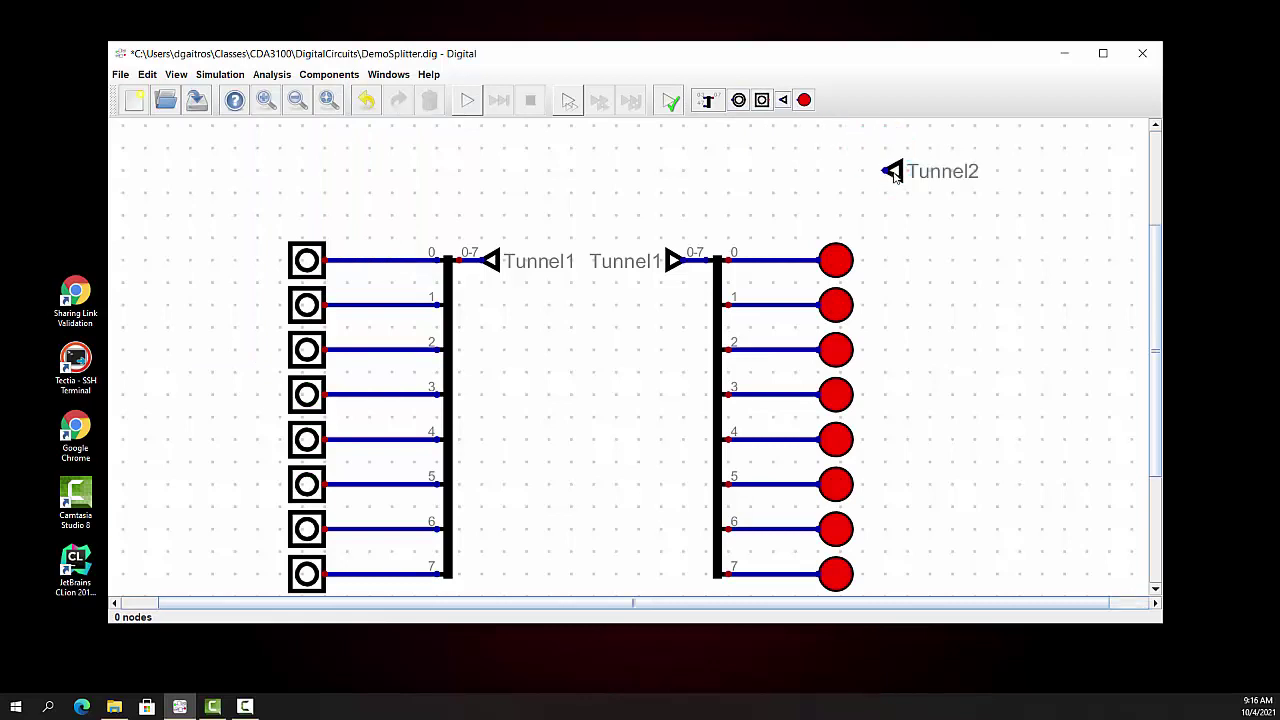
# Rename the top-right tunnel's net name to Tunnel1
pyautogui.rightClick(963, 174)
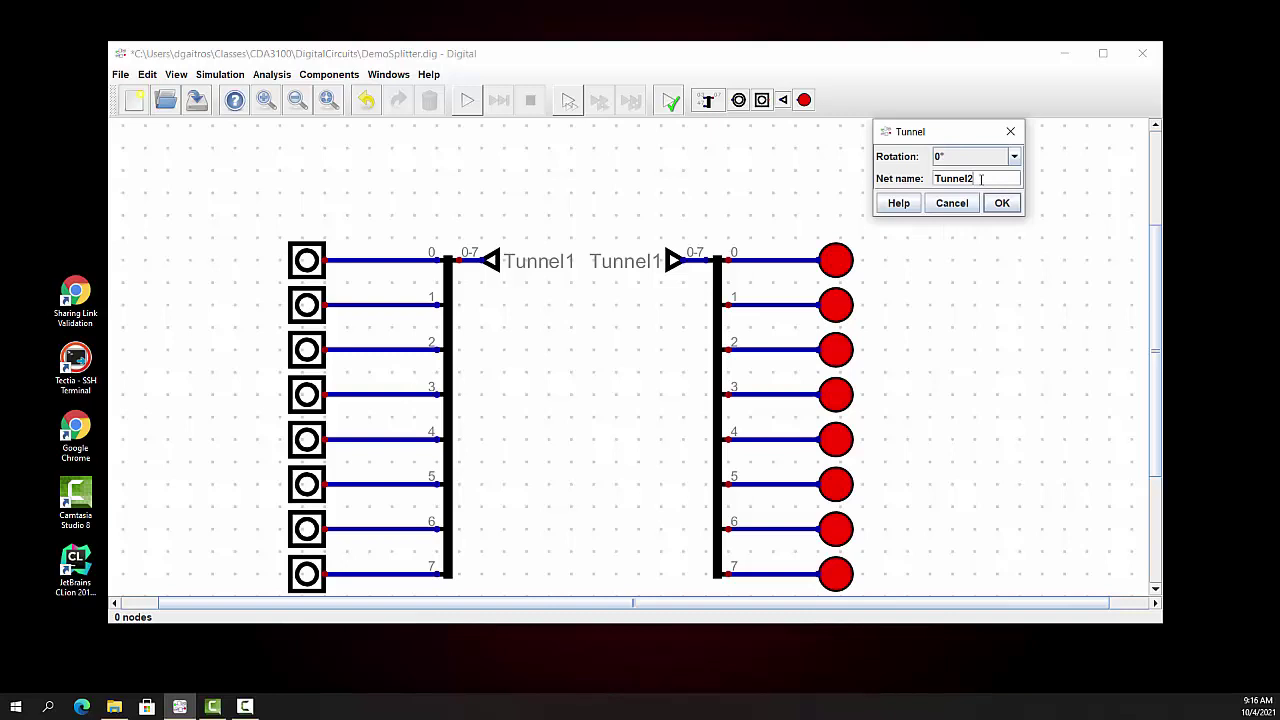
pyautogui.press('BackSpace')
pyautogui.write('2')
pyautogui.press('Return')
pyautogui.rightClick(958, 176)
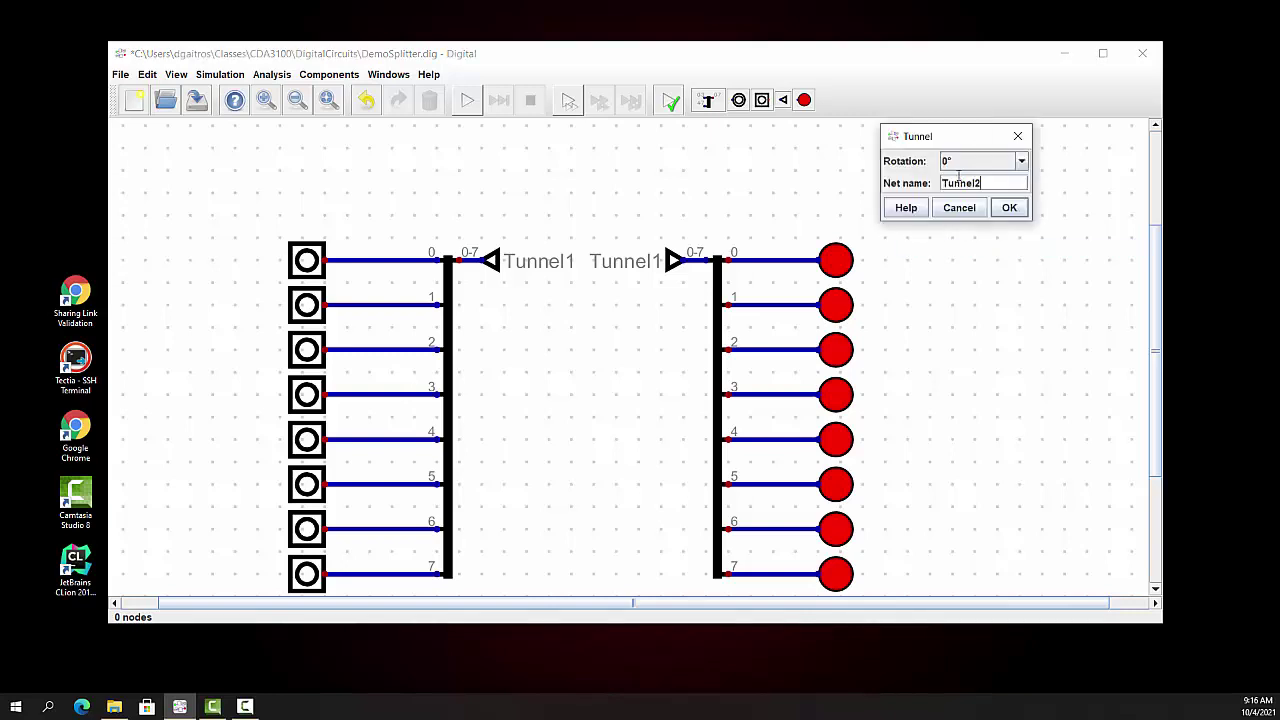
pyautogui.click(1009, 208)
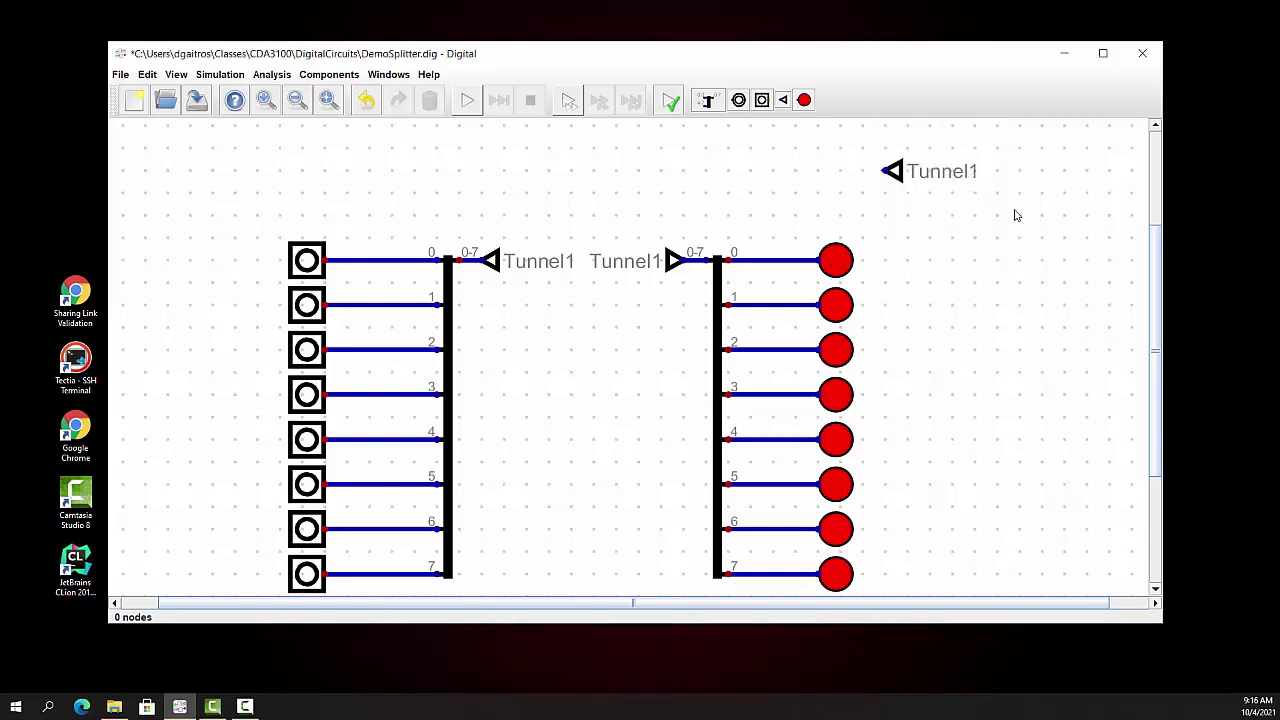
# Rotate the top-right tunnel 180° so it points right
pyautogui.rightClick(893, 172)
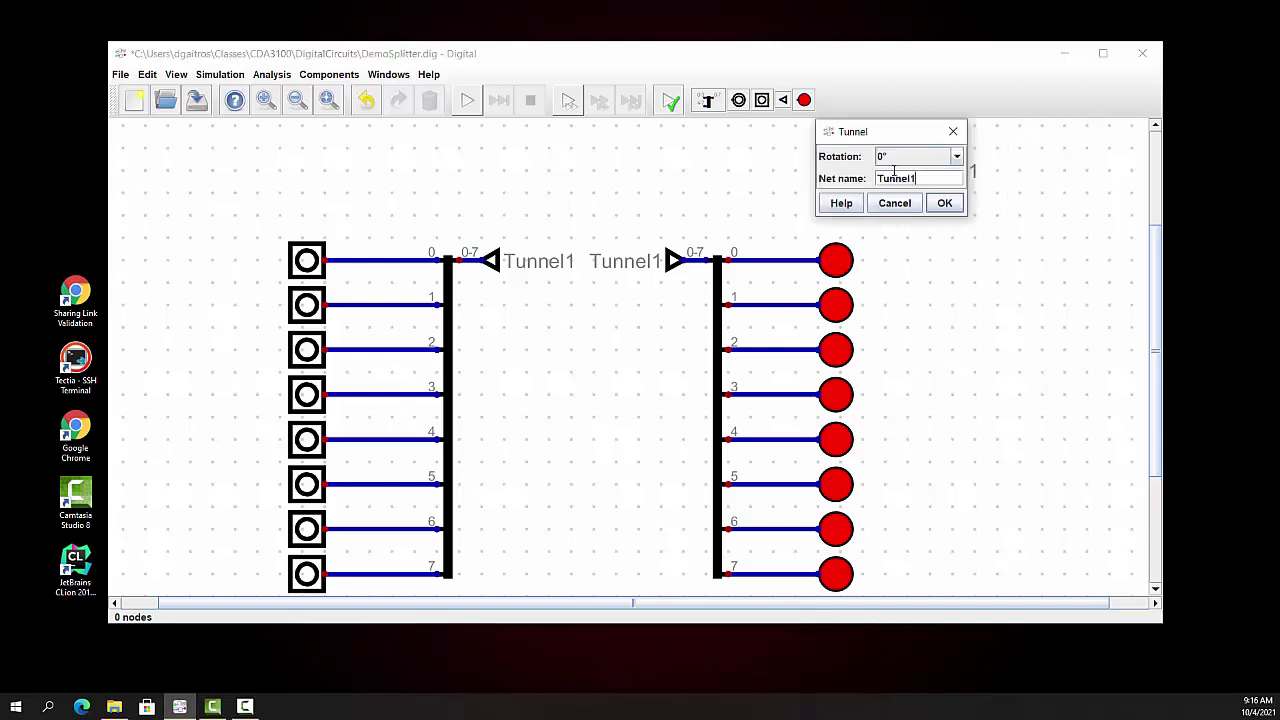
pyautogui.click(960, 160)
pyautogui.click(813, 248)
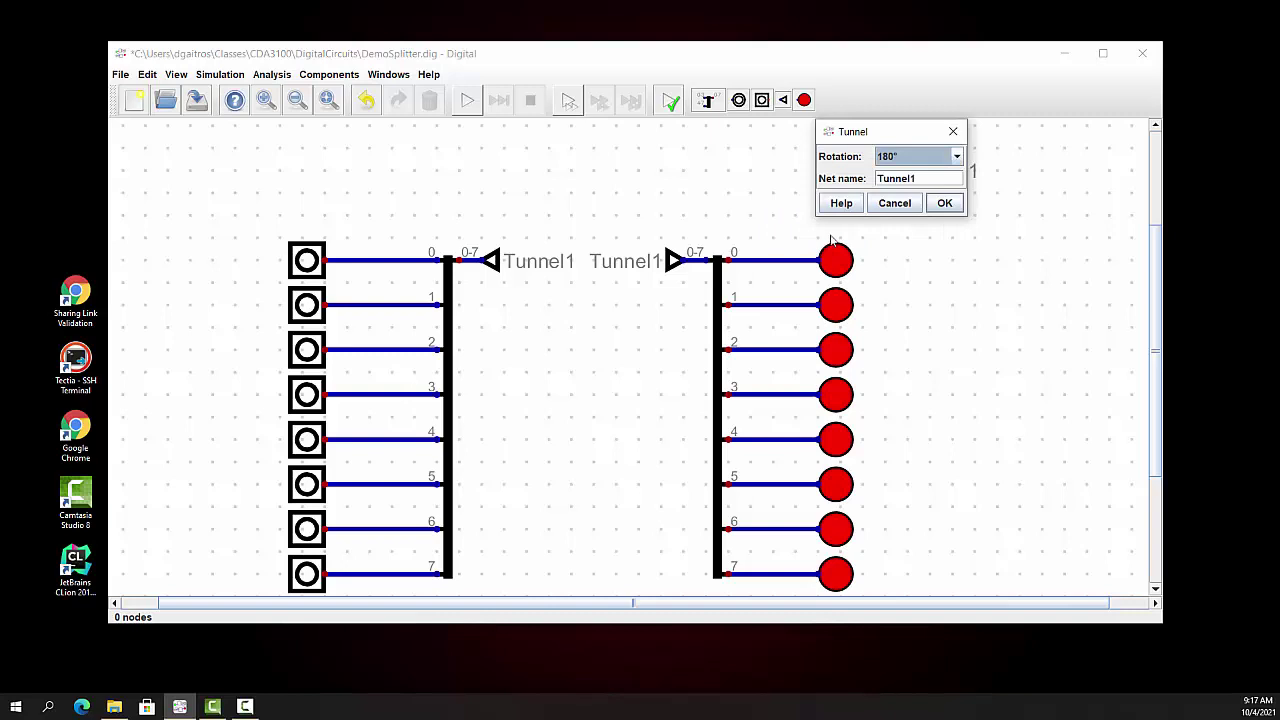
pyautogui.click(945, 203)
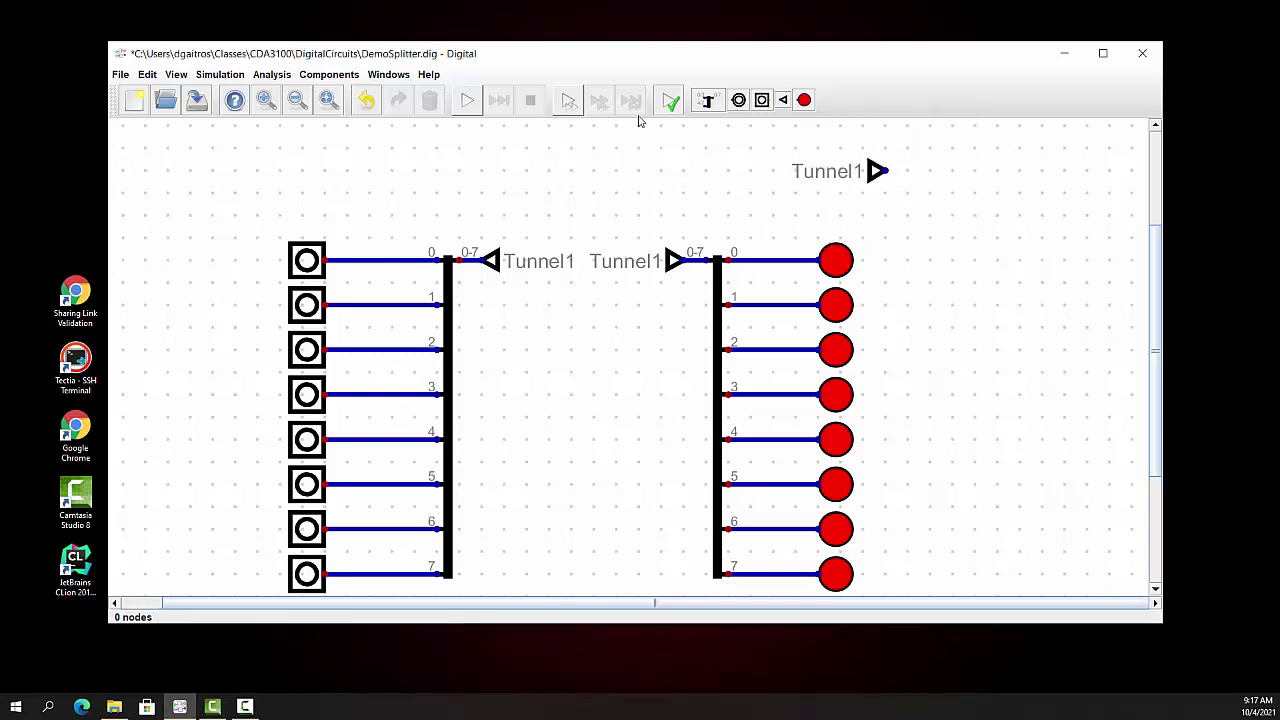
pyautogui.click(738, 100)
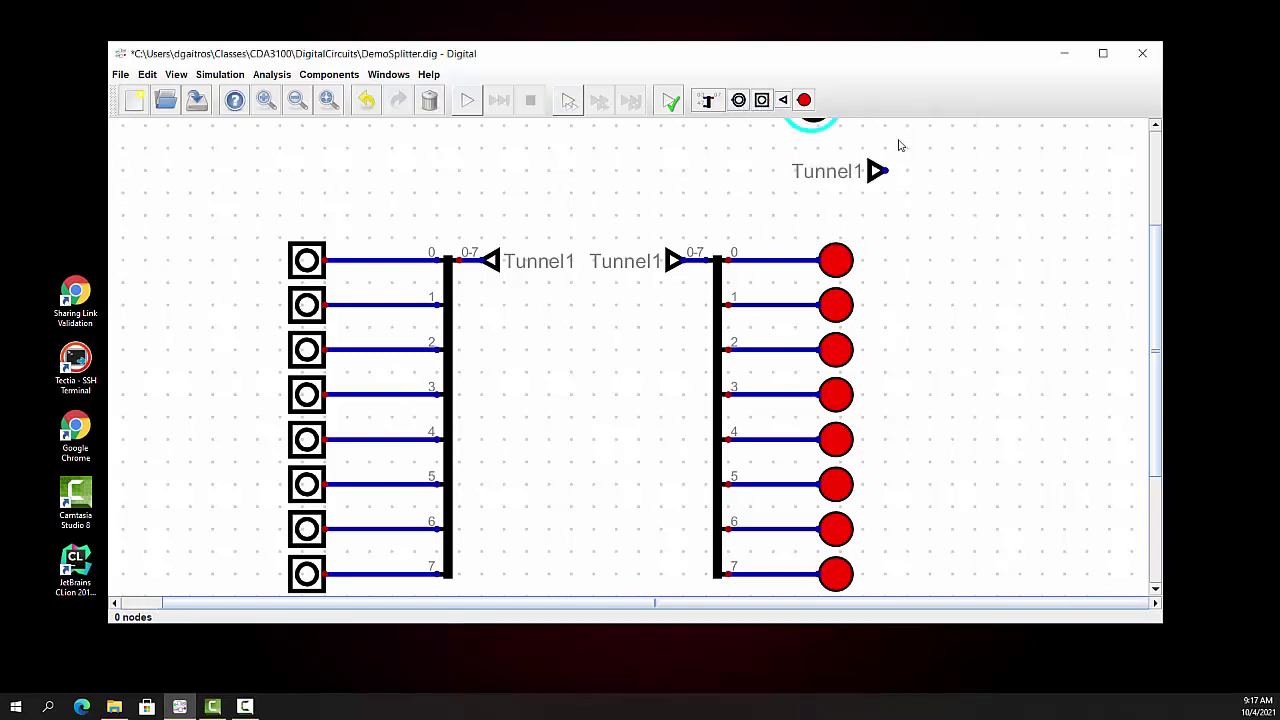
# Place an Output wired to the top-right Tunnel1 and set it to 8 data bits
pyautogui.click(987, 190)
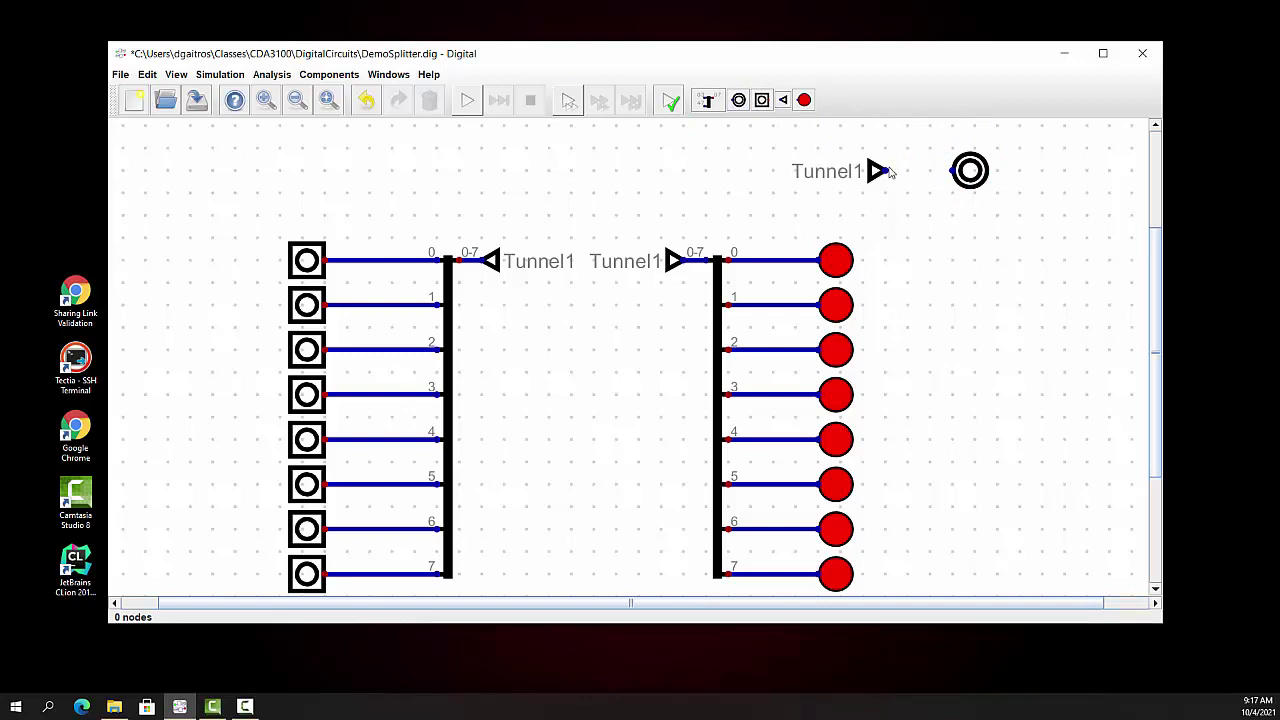
pyautogui.moveTo(885, 175); pyautogui.dragTo(955, 171)
pyautogui.rightClick(970, 166)
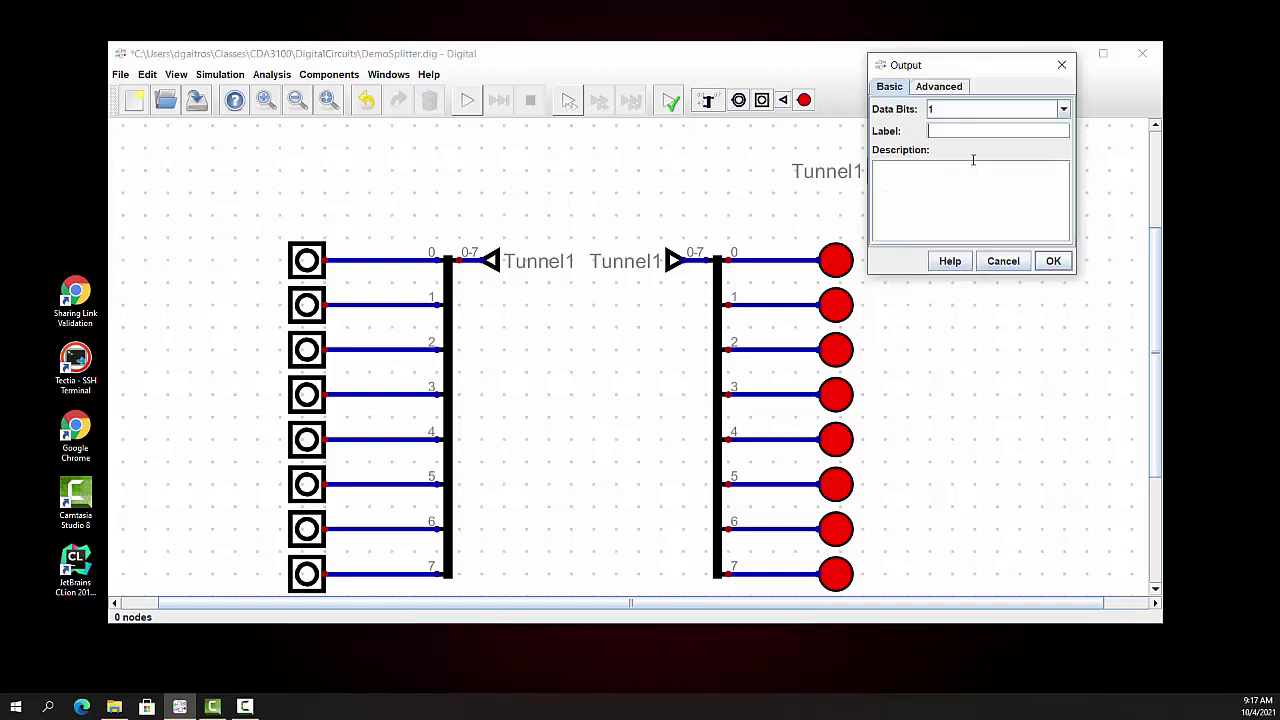
pyautogui.click(1064, 110)
pyautogui.click(966, 230)
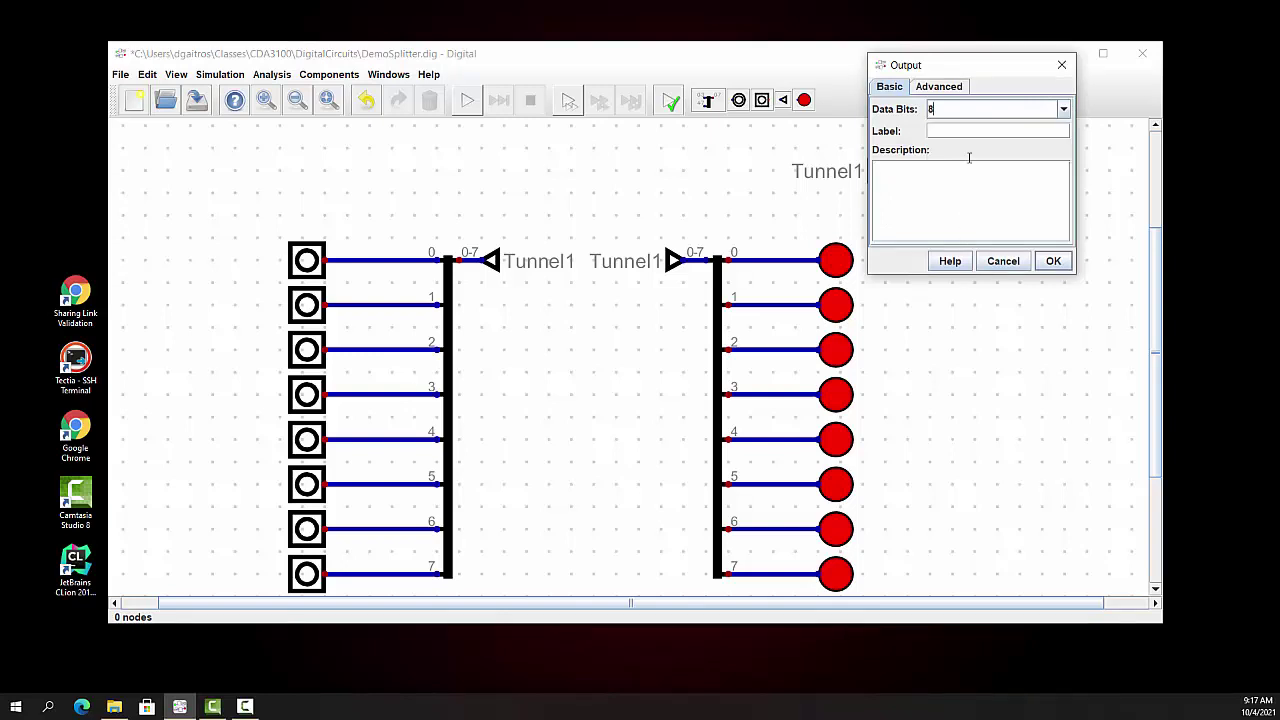
# Set the output's advanced number format to Bin
pyautogui.click(946, 88)
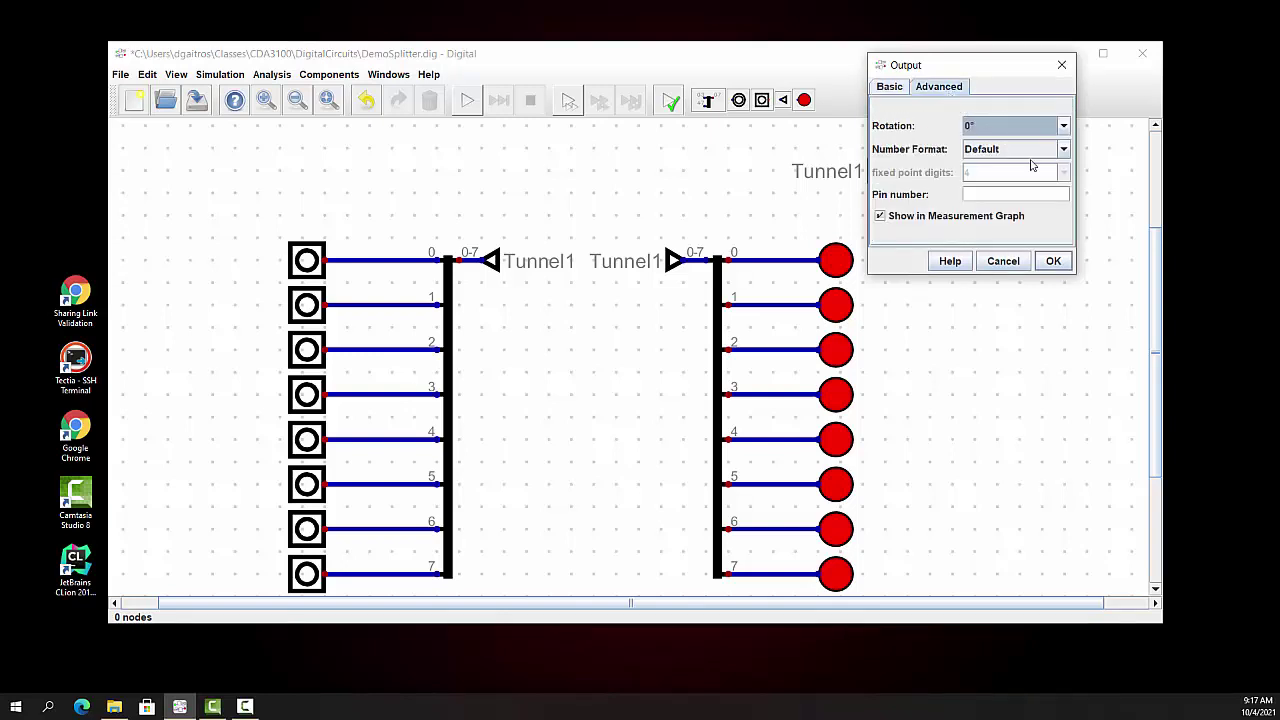
pyautogui.click(1064, 150)
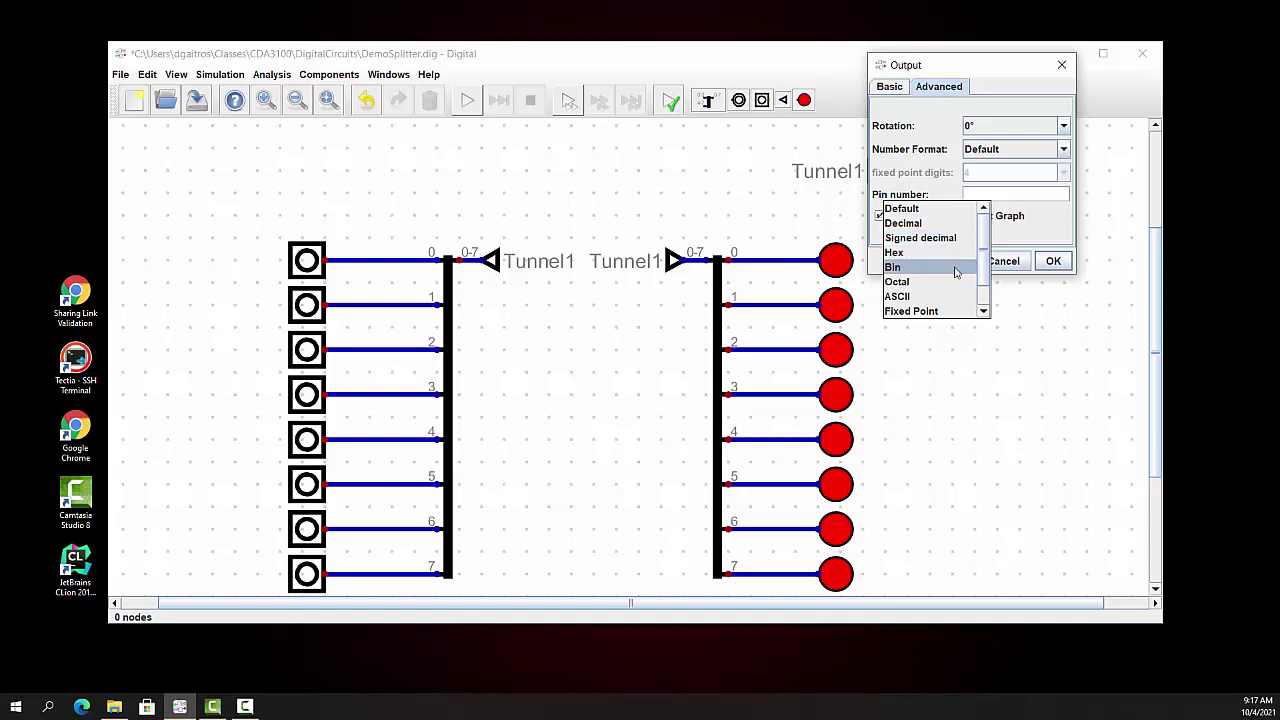
pyautogui.click(926, 267)
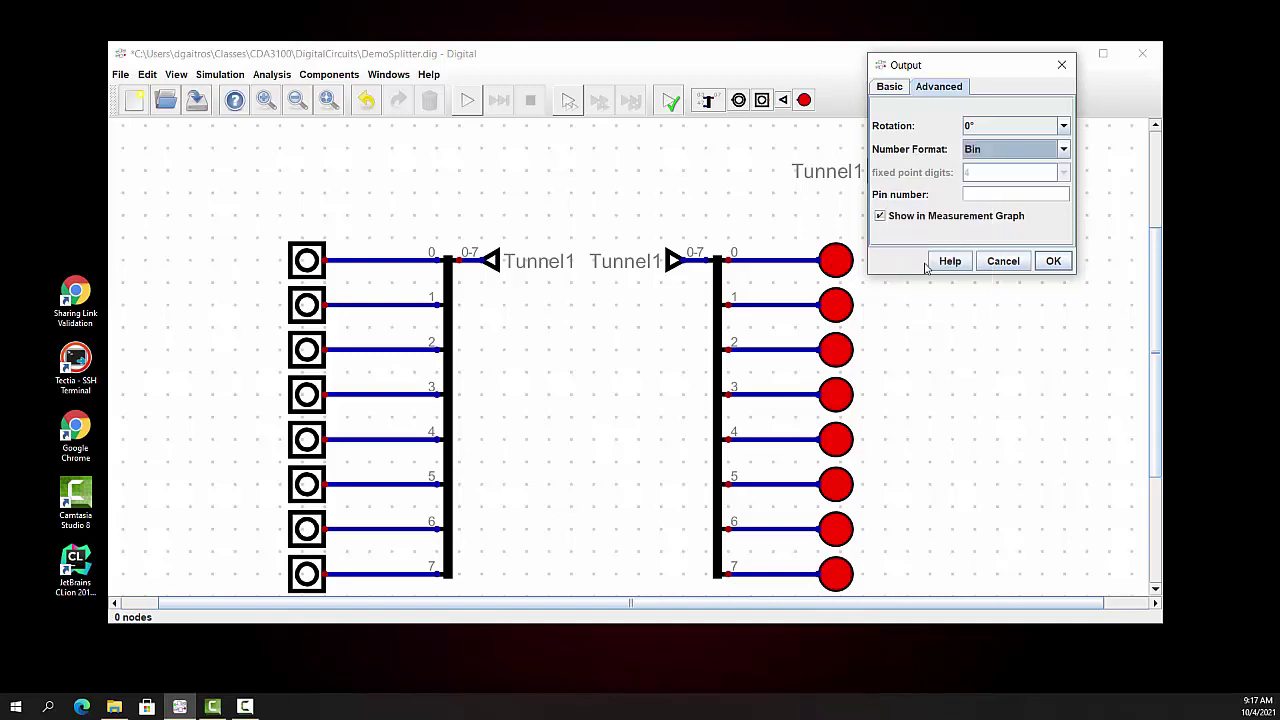
pyautogui.click(1054, 261)
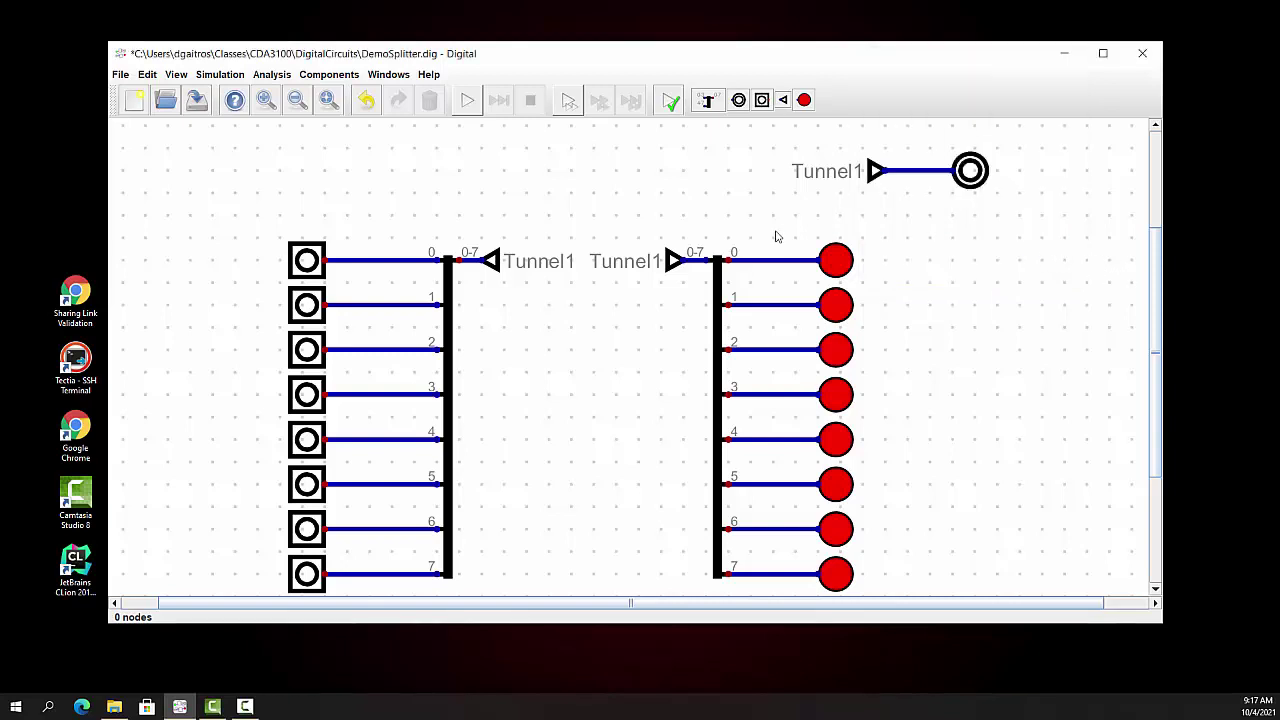
pyautogui.click(220, 75)
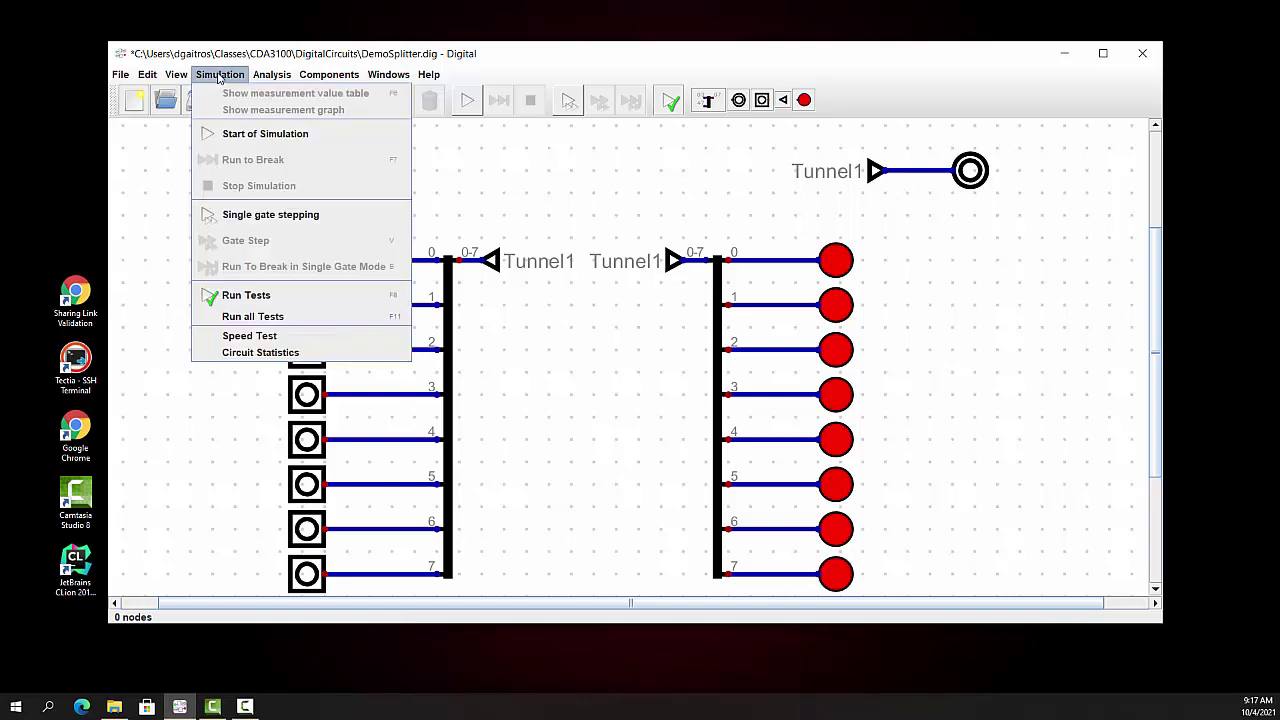
# Start the simulation and switch on inputs 0, 2 and 4, giving output 0b00010101
pyautogui.click(237, 131)
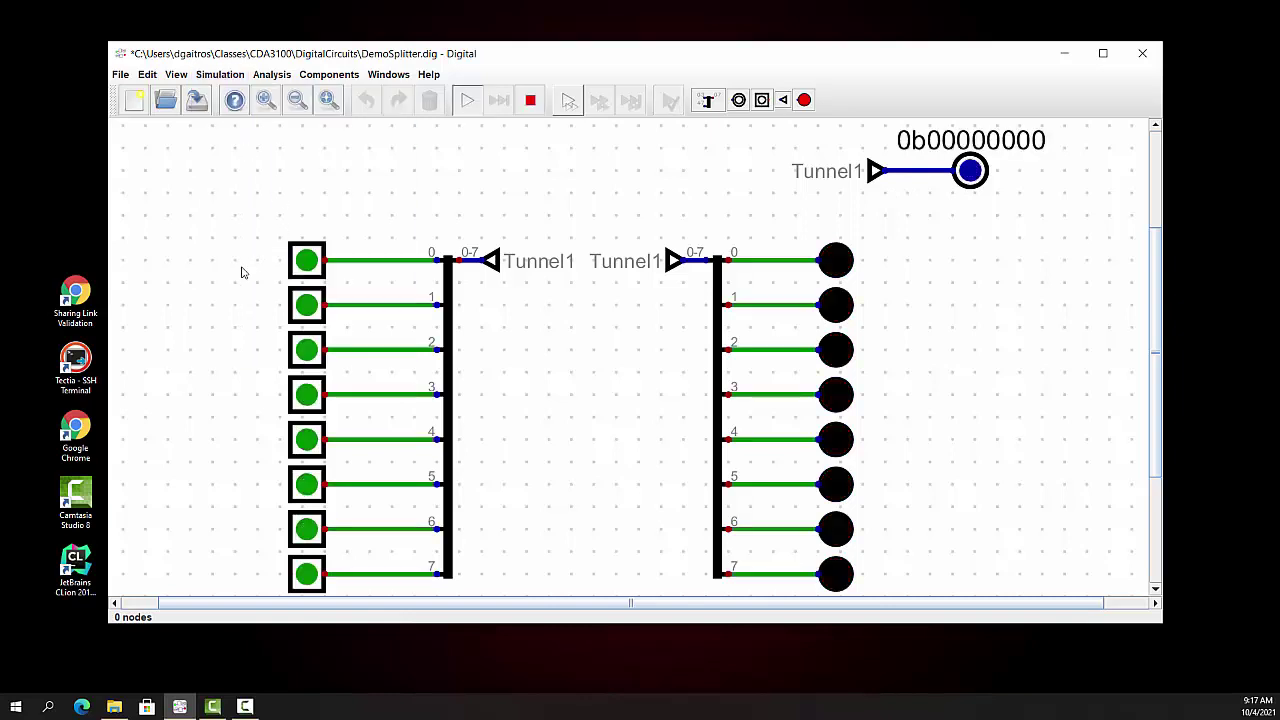
pyautogui.click(307, 262)
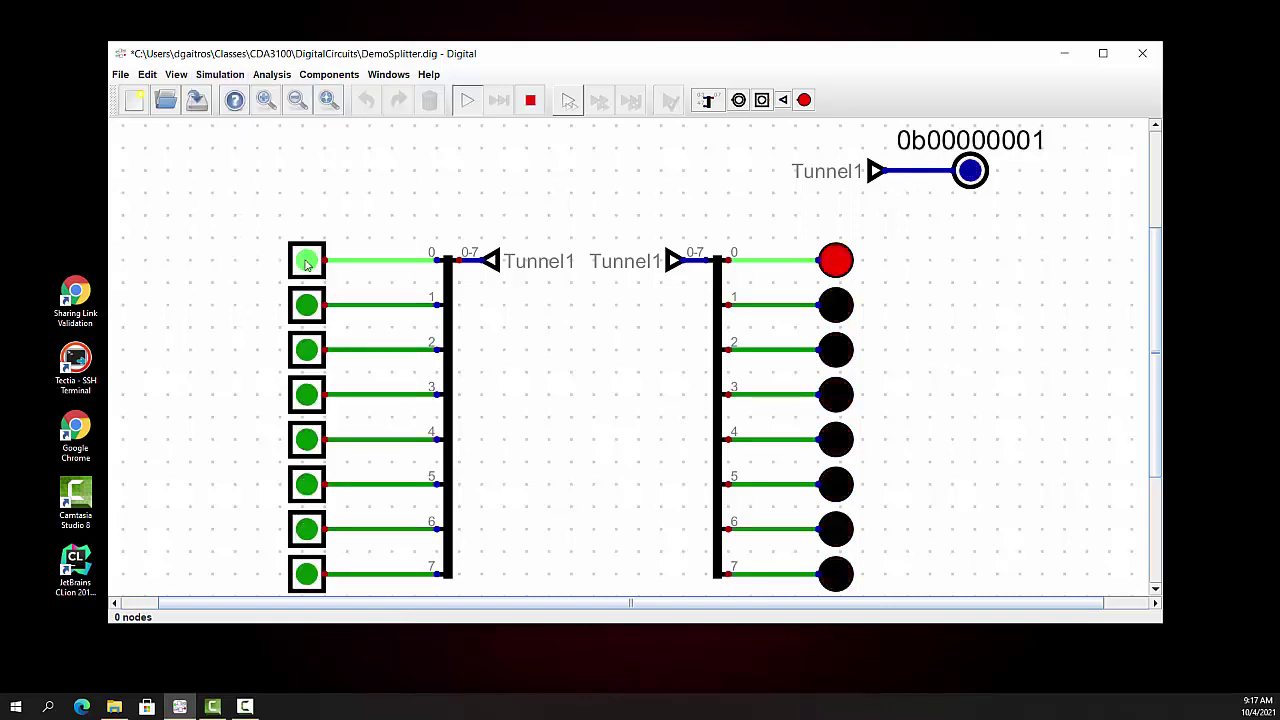
pyautogui.click(312, 351)
pyautogui.click(310, 440)
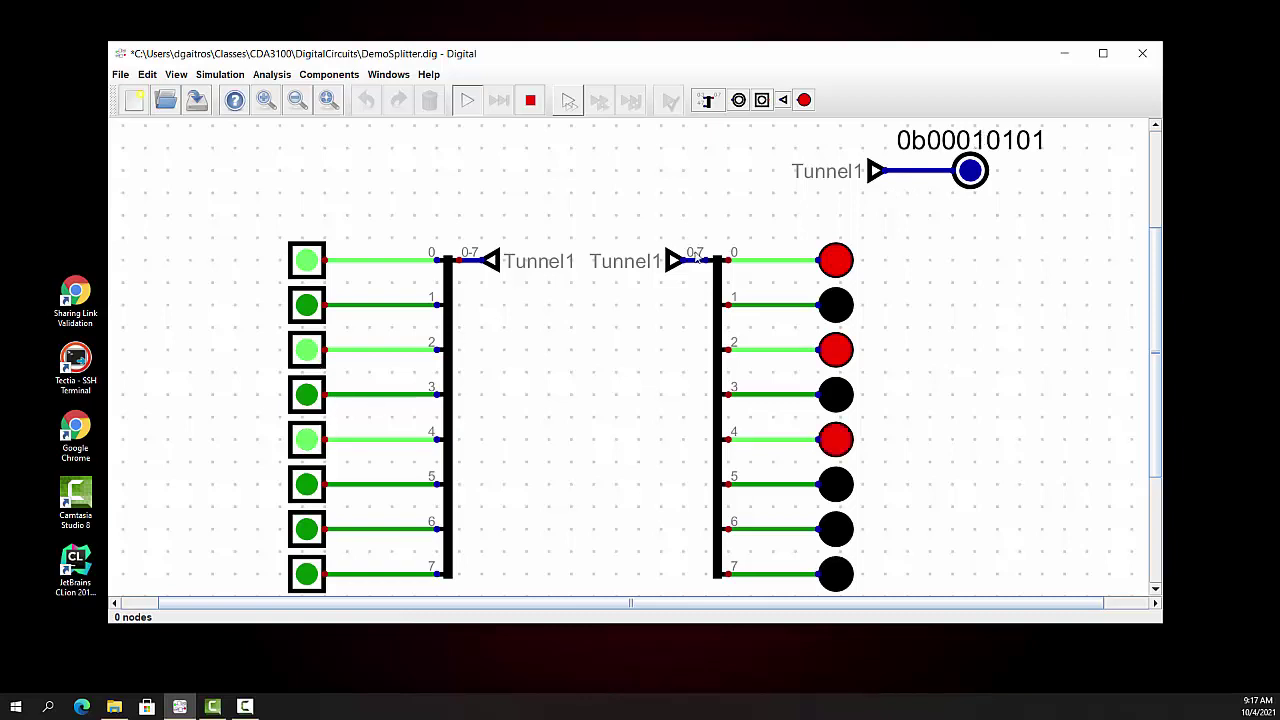